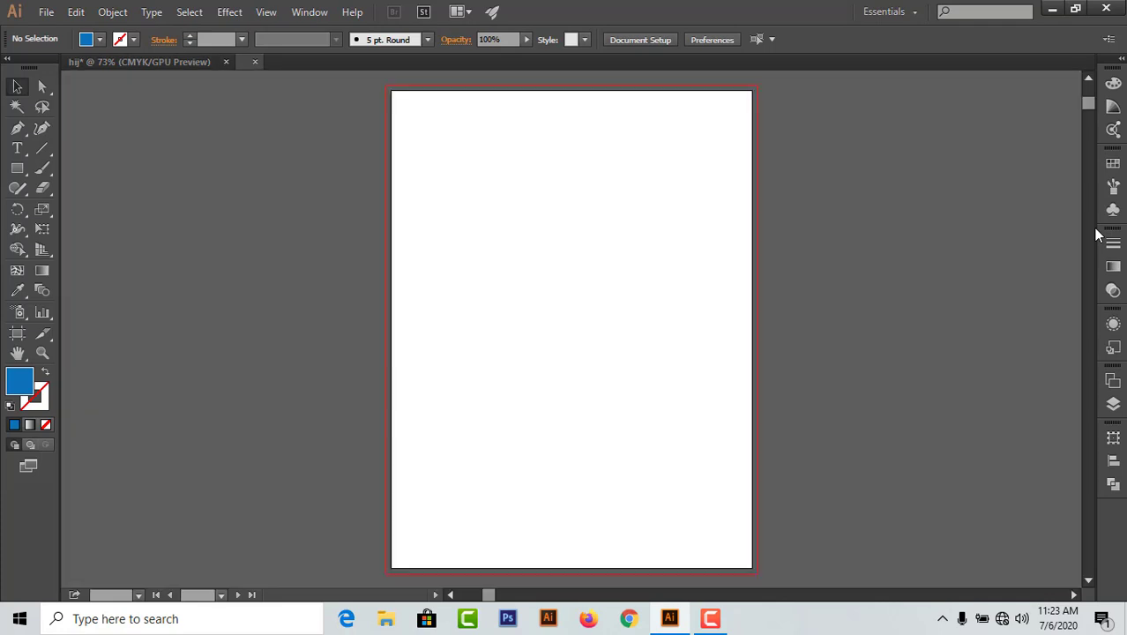
Step: Draw a white rectangle matching the artboard's edges and convert it into guides
click(101, 40)
click(10, 68)
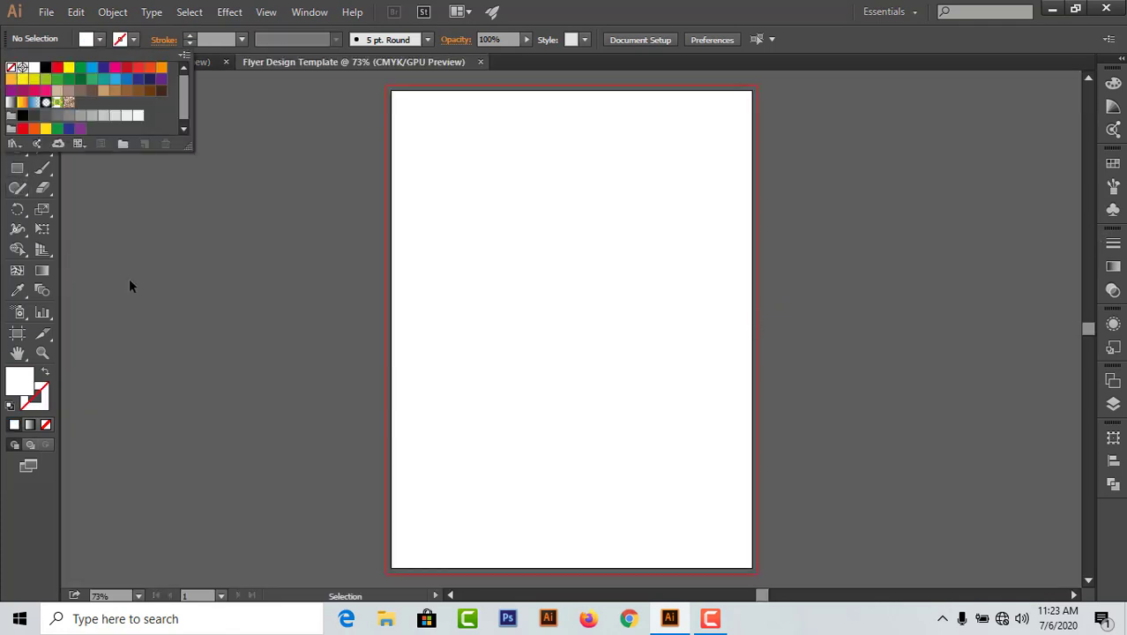
click(17, 168)
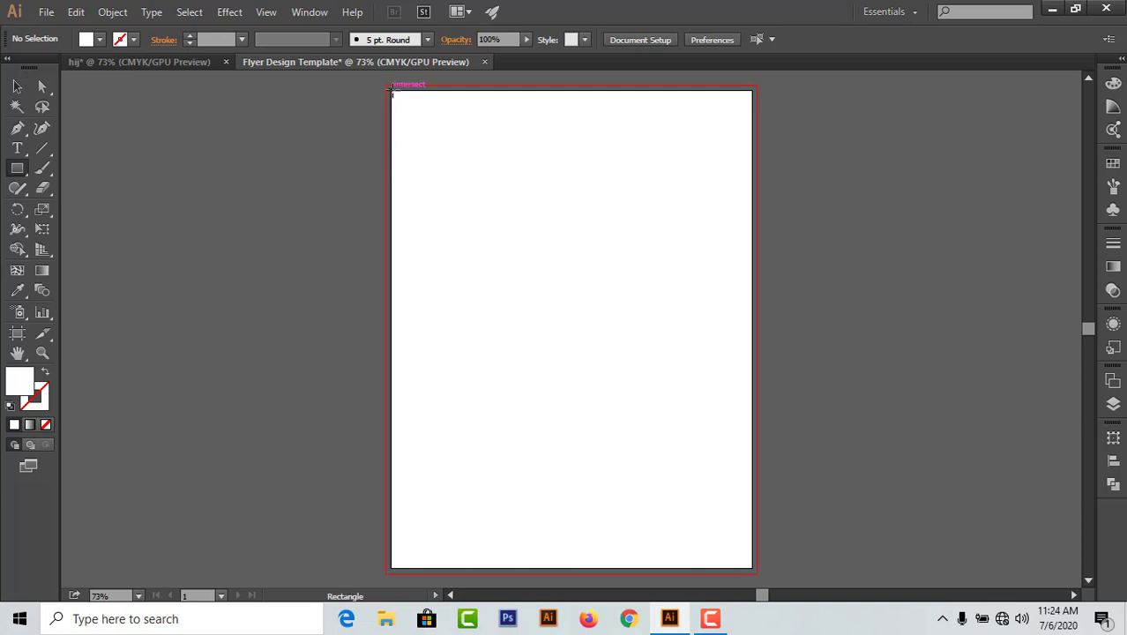
drag(392, 91, 751, 567)
right_click(459, 118)
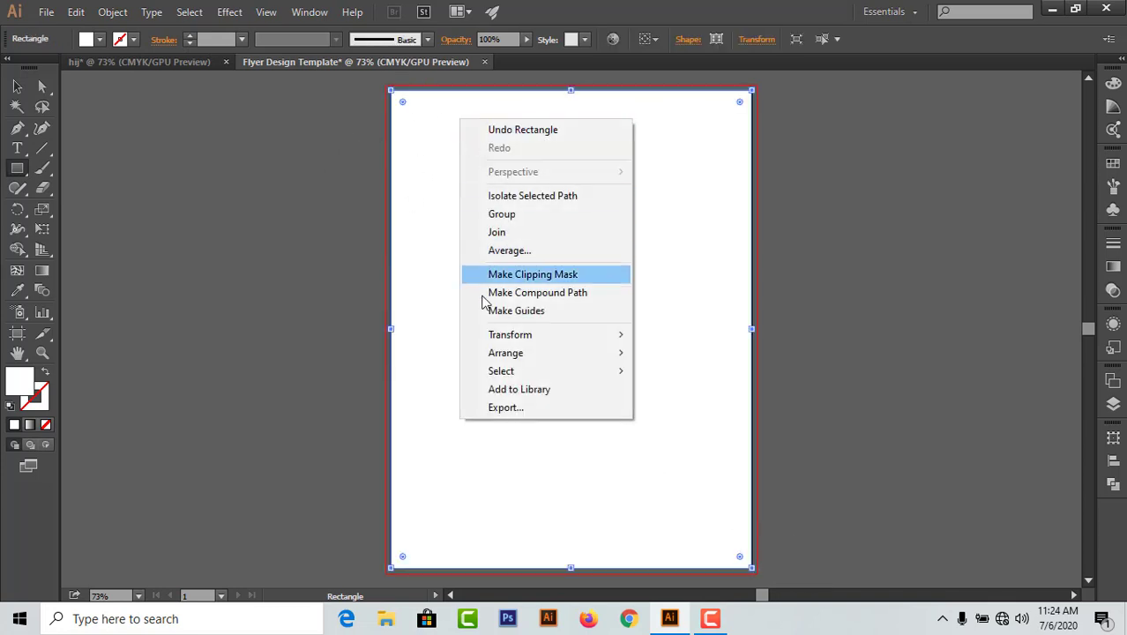
click(530, 308)
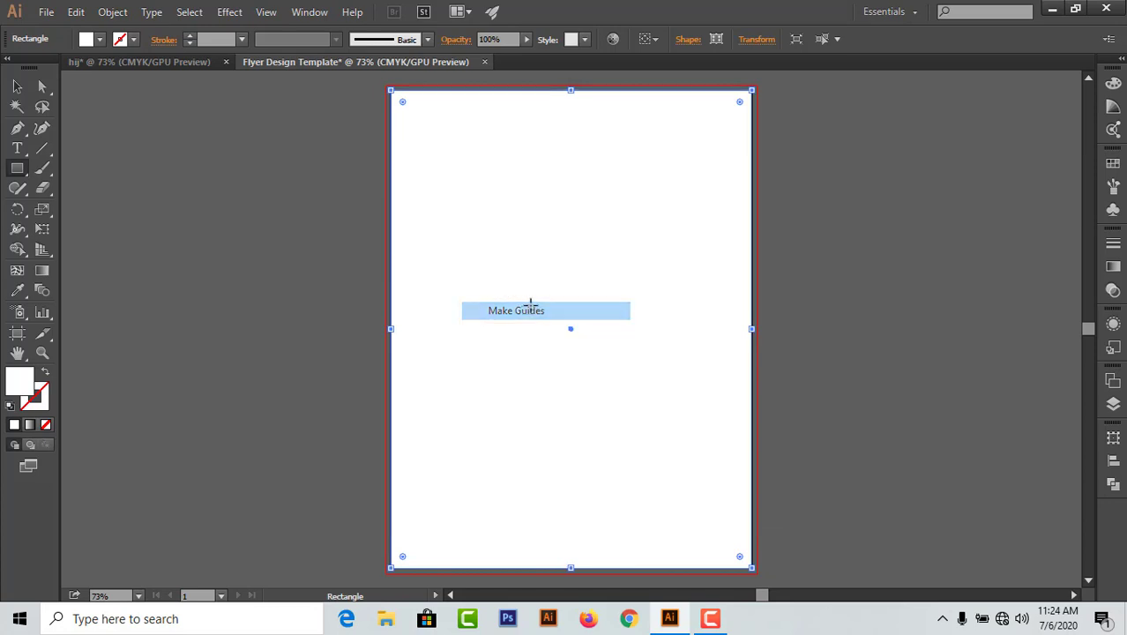
right_click(443, 91)
click(456, 185)
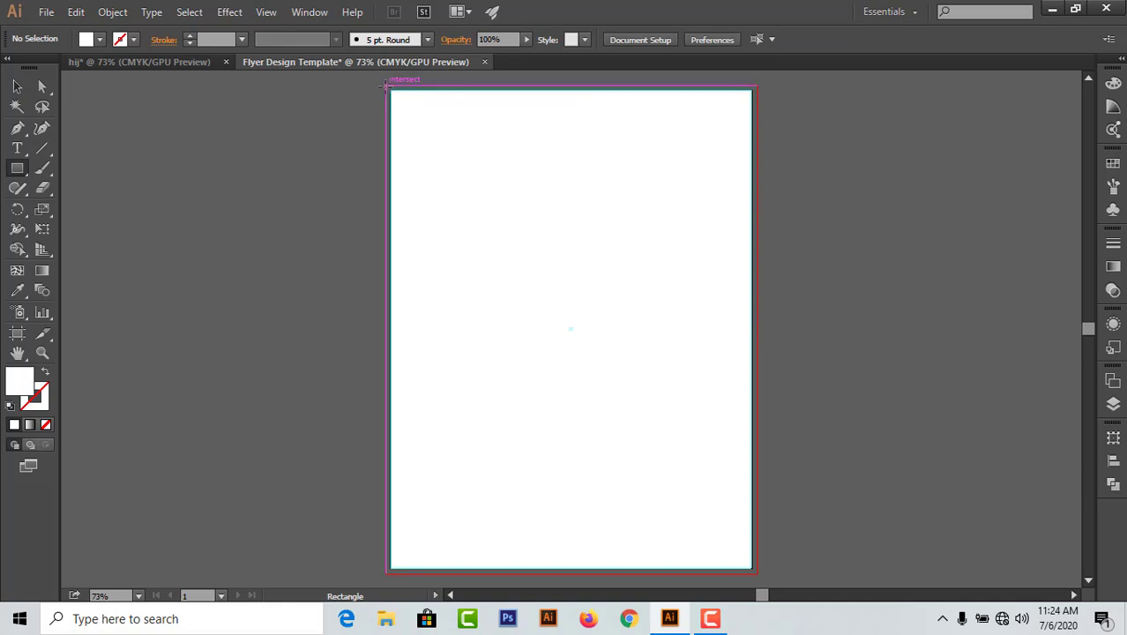
Step: Draw a white 8.55 × 11.25 in background rectangle out to the bleed edges and lock it
mouse_move(387, 84)
mouse_down()
mouse_move(556, 340)
mouse_move(748, 566)
mouse_up()
key(v)
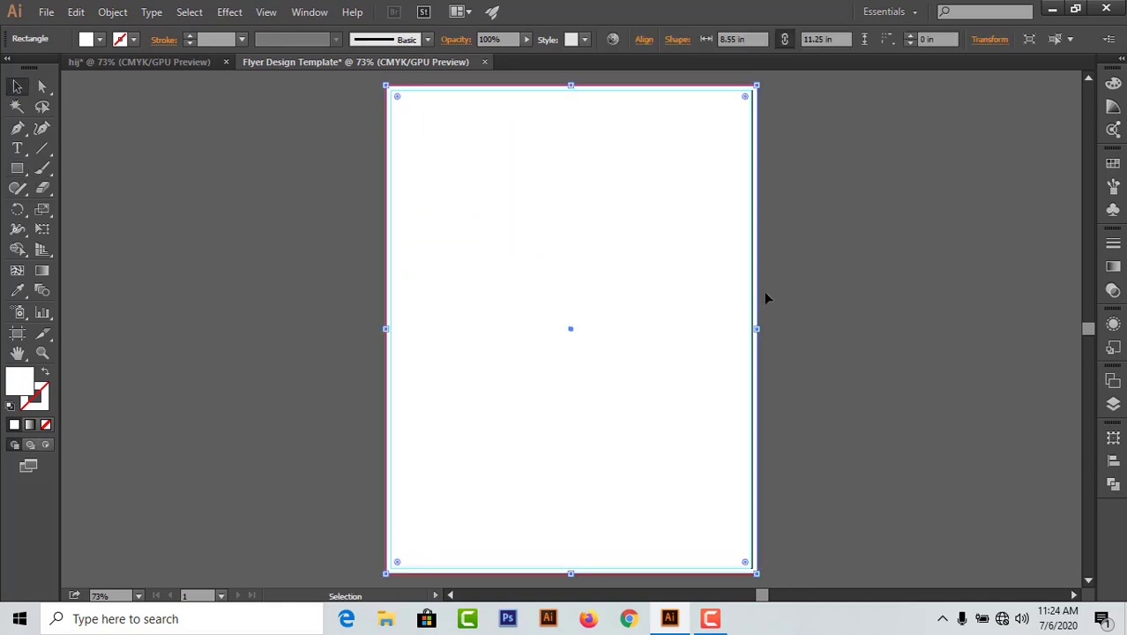
click(1113, 403)
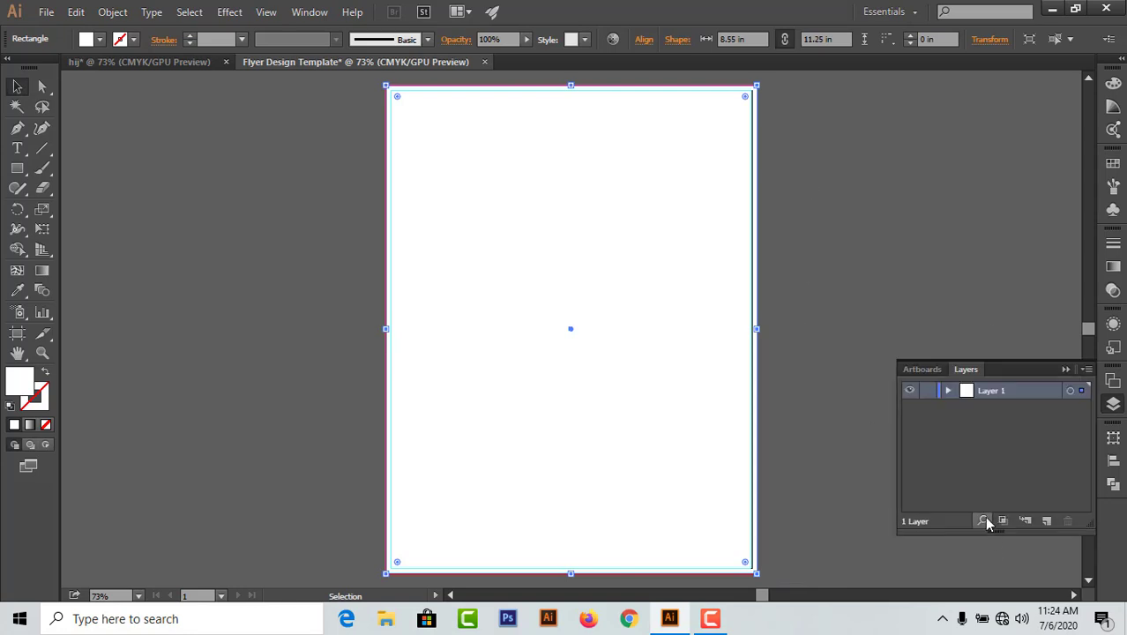
click(985, 521)
click(929, 408)
click(1067, 369)
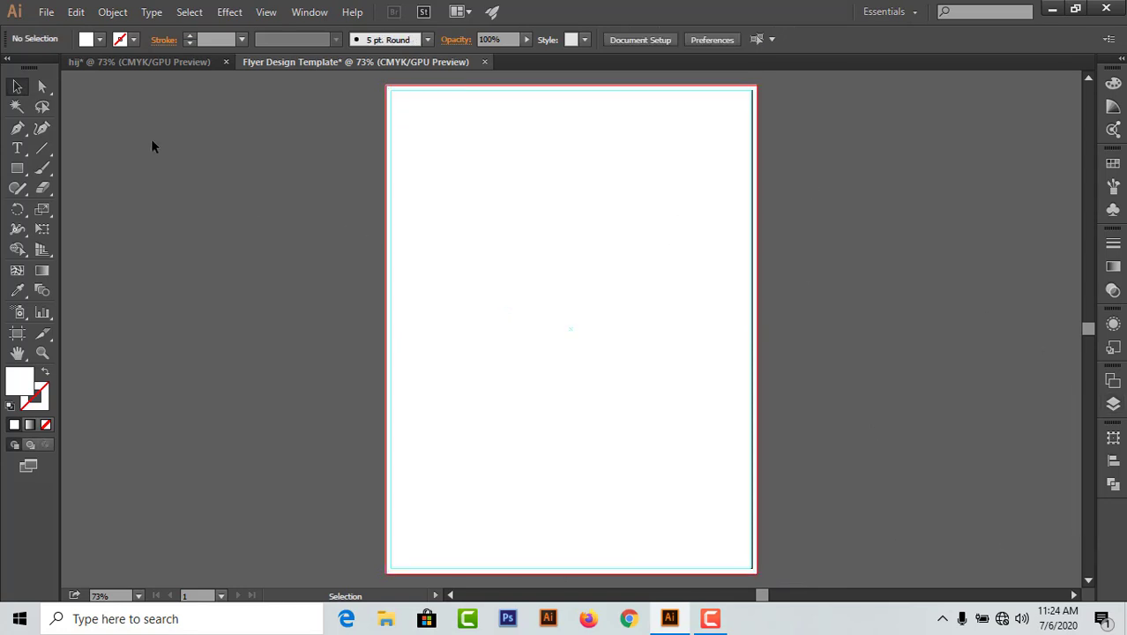
Step: Bring the grouped flyer content from the hij document into Flyer Design Template and place it on the empty canvas left of the artboard
click(141, 61)
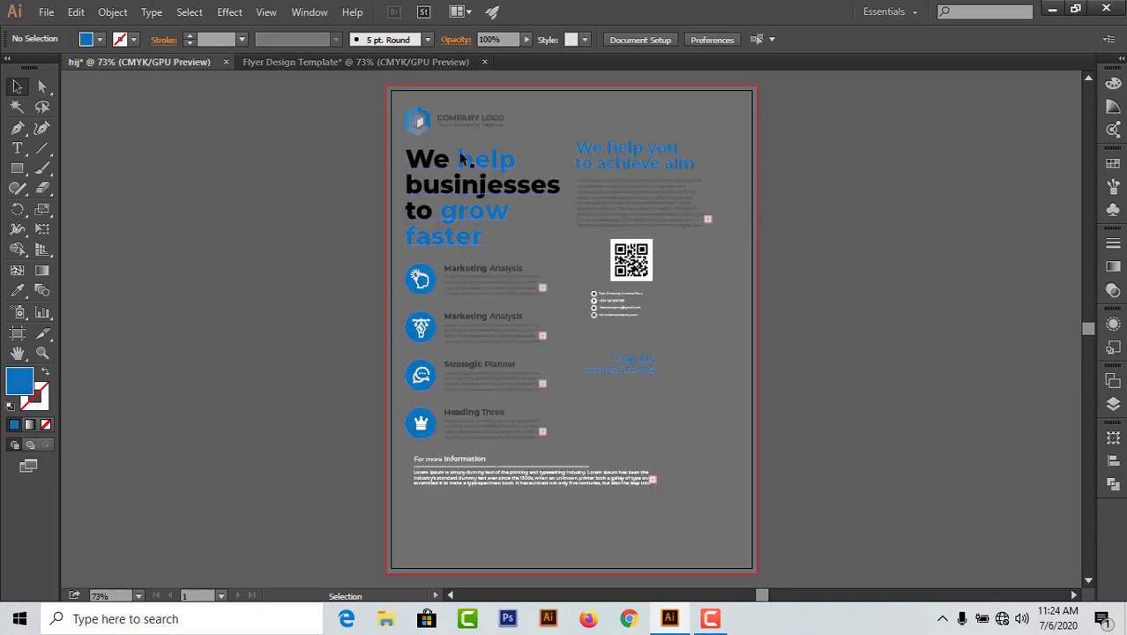
drag(460, 159, 316, 73)
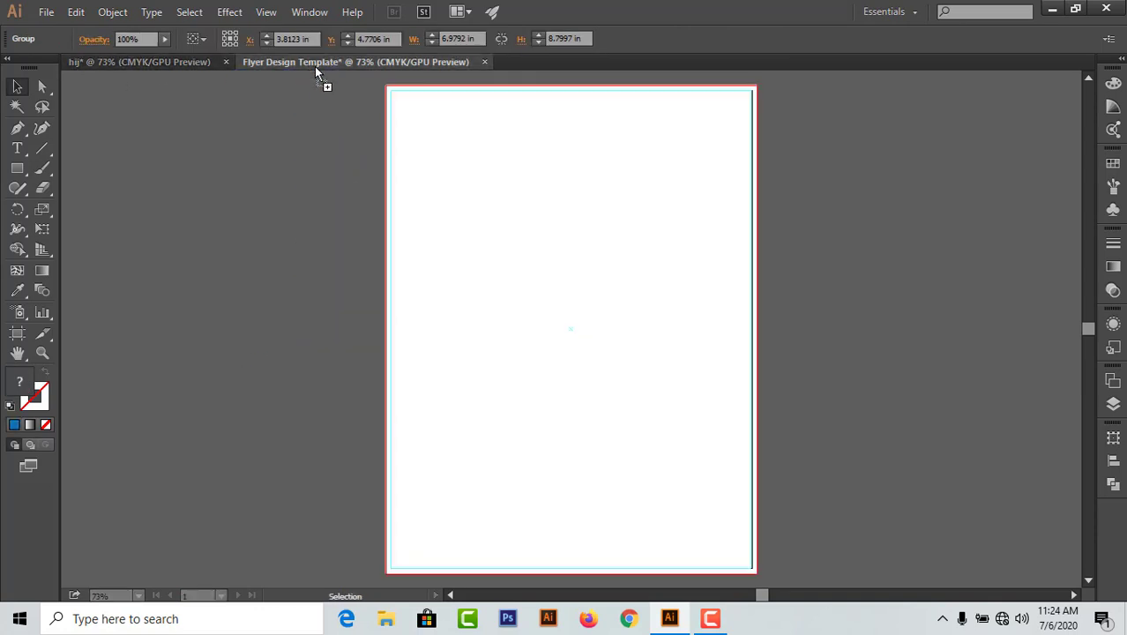
drag(591, 375, 641, 401)
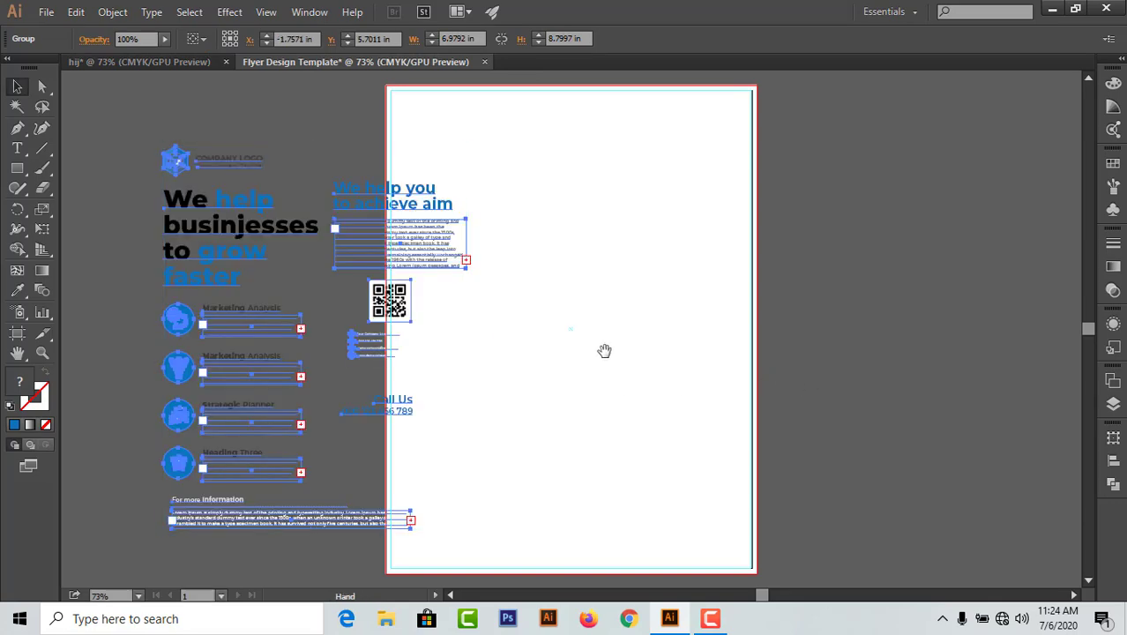
drag(607, 351, 802, 353)
drag(540, 349, 166, 179)
drag(421, 420, 421, 420)
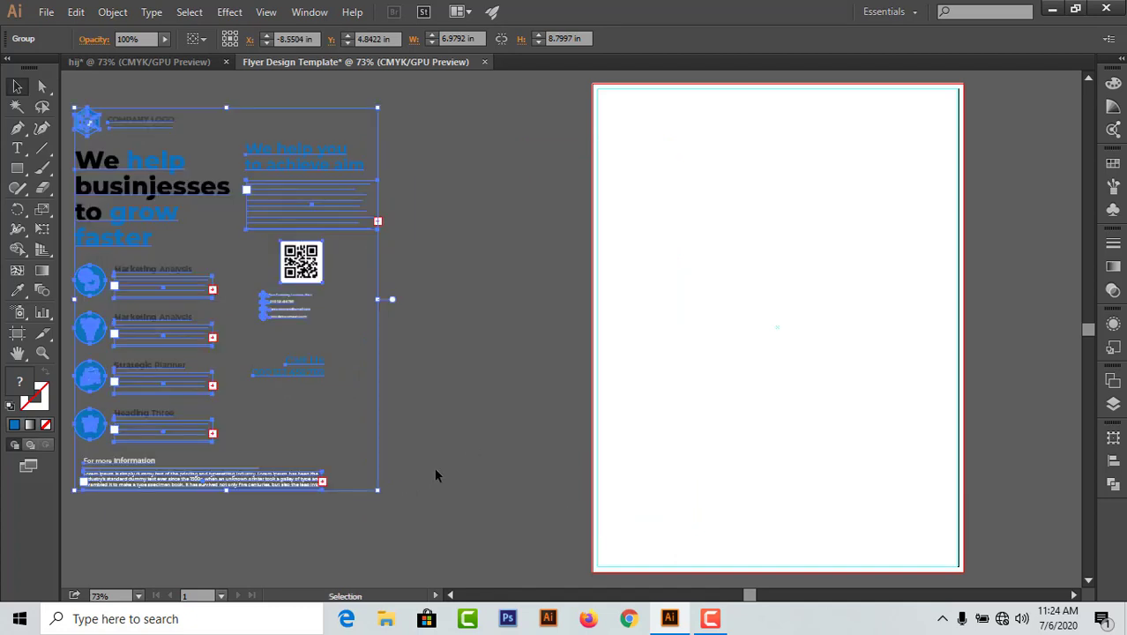
click(586, 319)
Step: Draw a large light blue hexagon with a flat base over the upper part of the artboard
drag(744, 326, 499, 321)
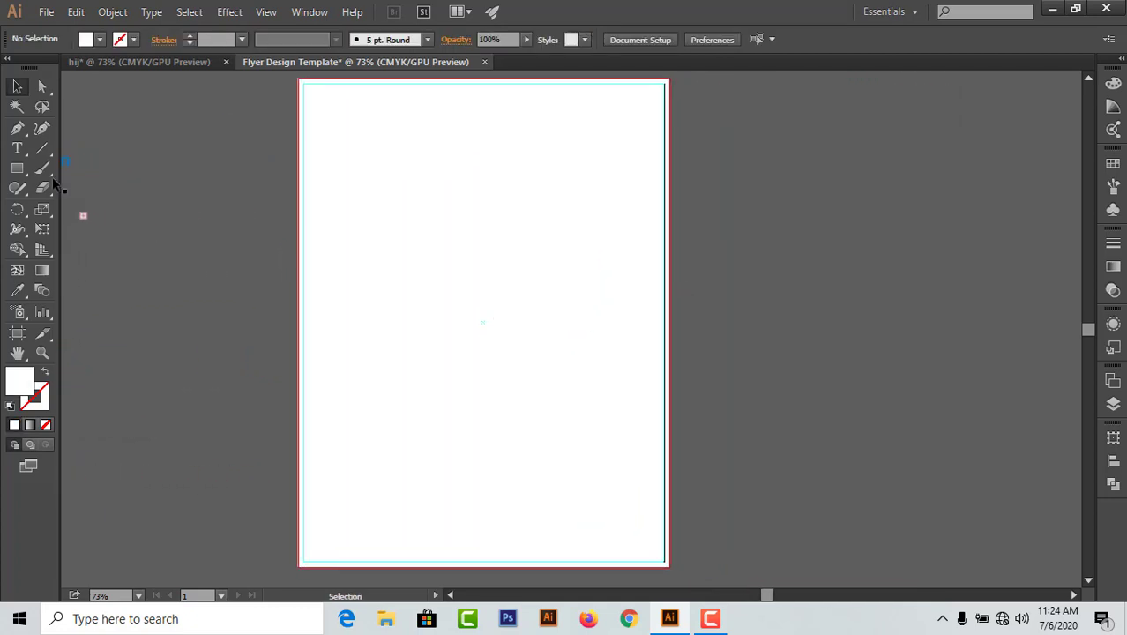
click(19, 171)
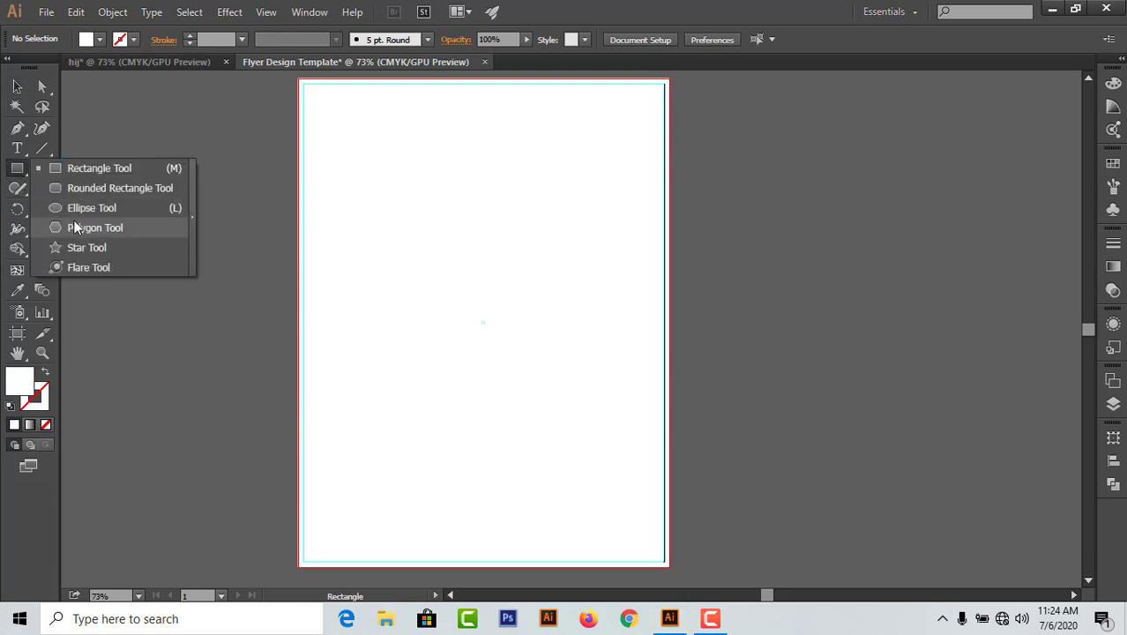
click(92, 228)
click(100, 39)
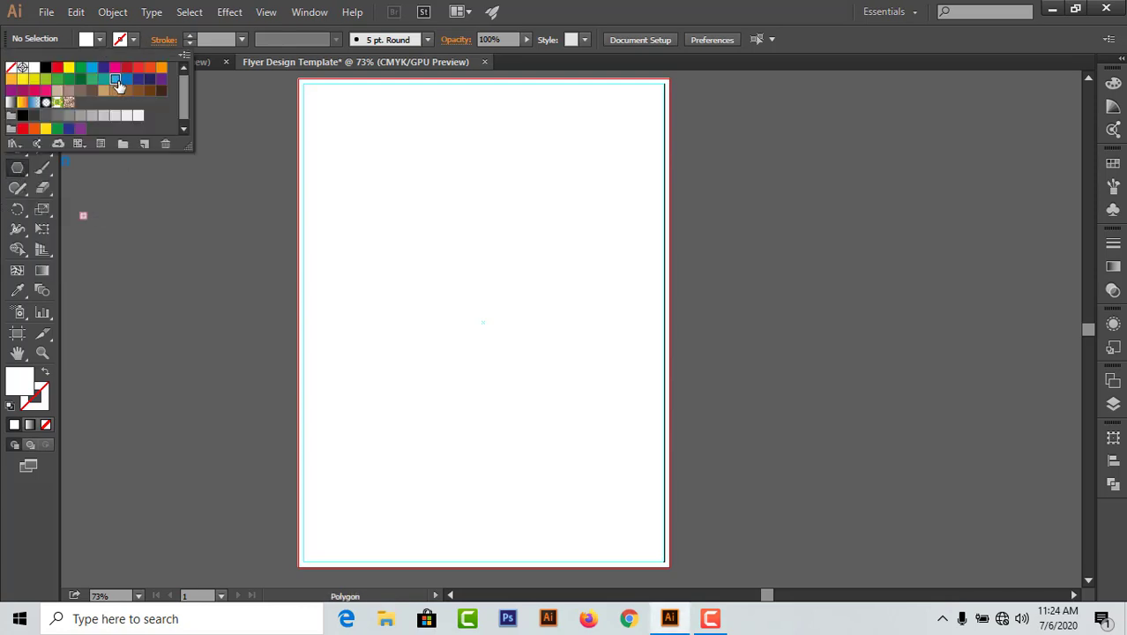
click(115, 79)
drag(523, 270, 668, 449)
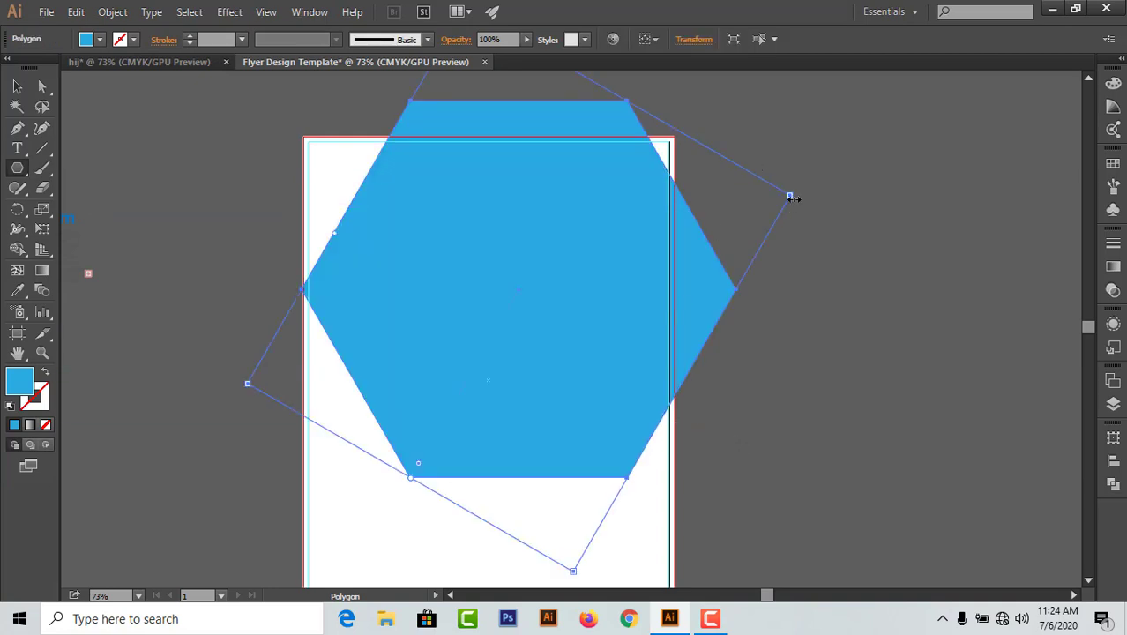
key(v)
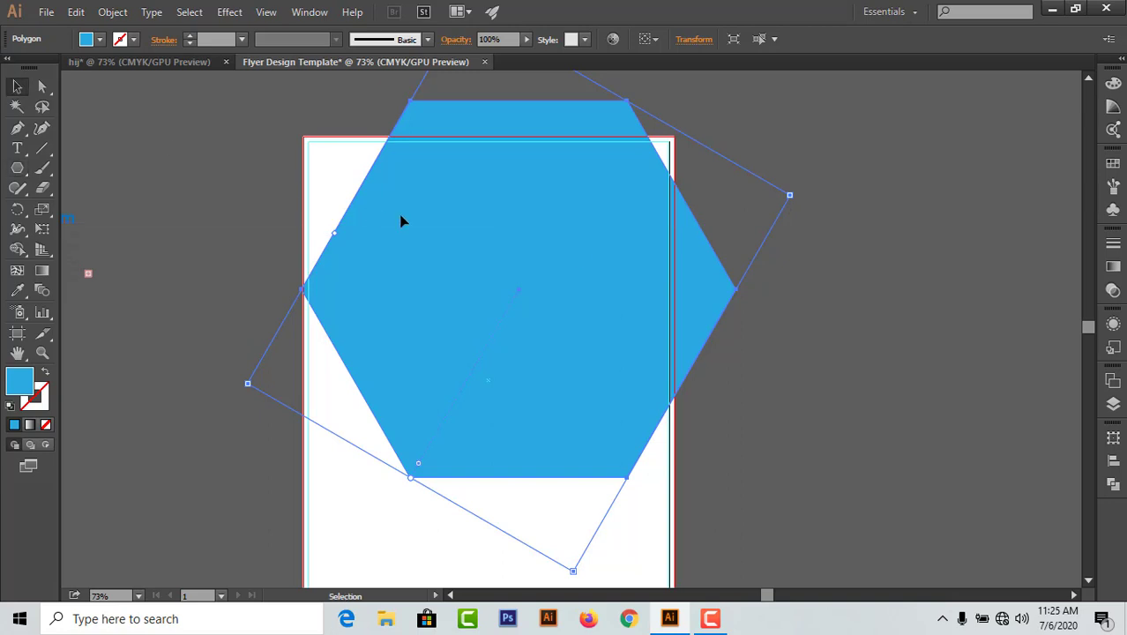
Step: Scale the hexagon down slightly and position it so it overhangs the artboard's top and right edges
drag(527, 241, 582, 190)
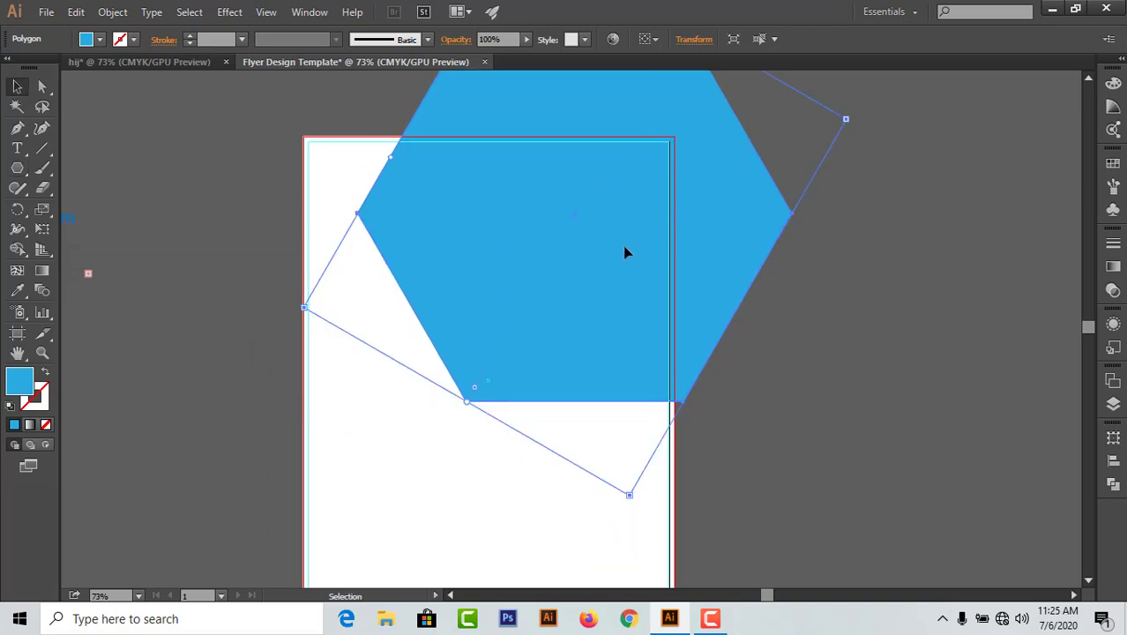
drag(620, 259, 653, 279)
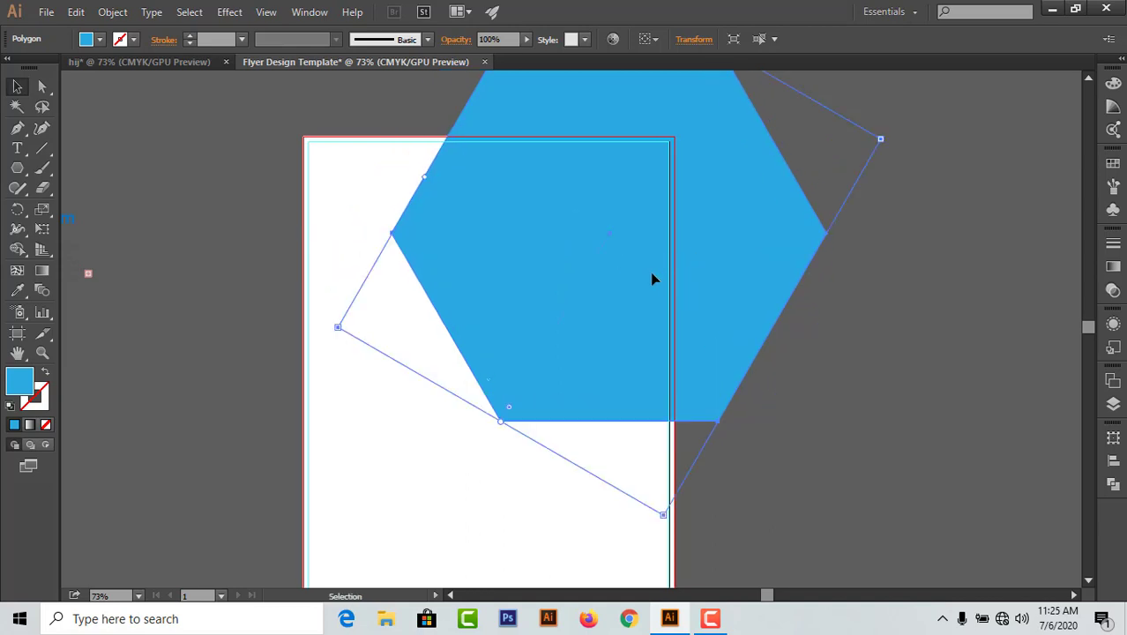
drag(644, 375, 643, 342)
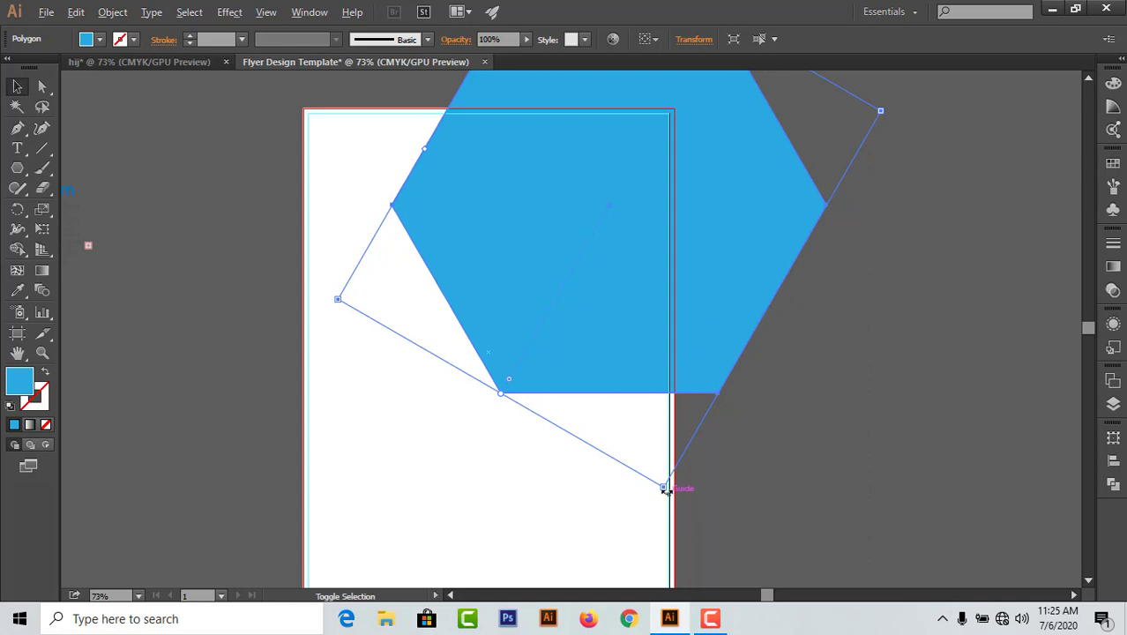
drag(663, 487, 661, 476)
mouse_move(721, 305)
mouse_down()
mouse_move(707, 299)
mouse_move(718, 307)
mouse_move(724, 285)
mouse_up()
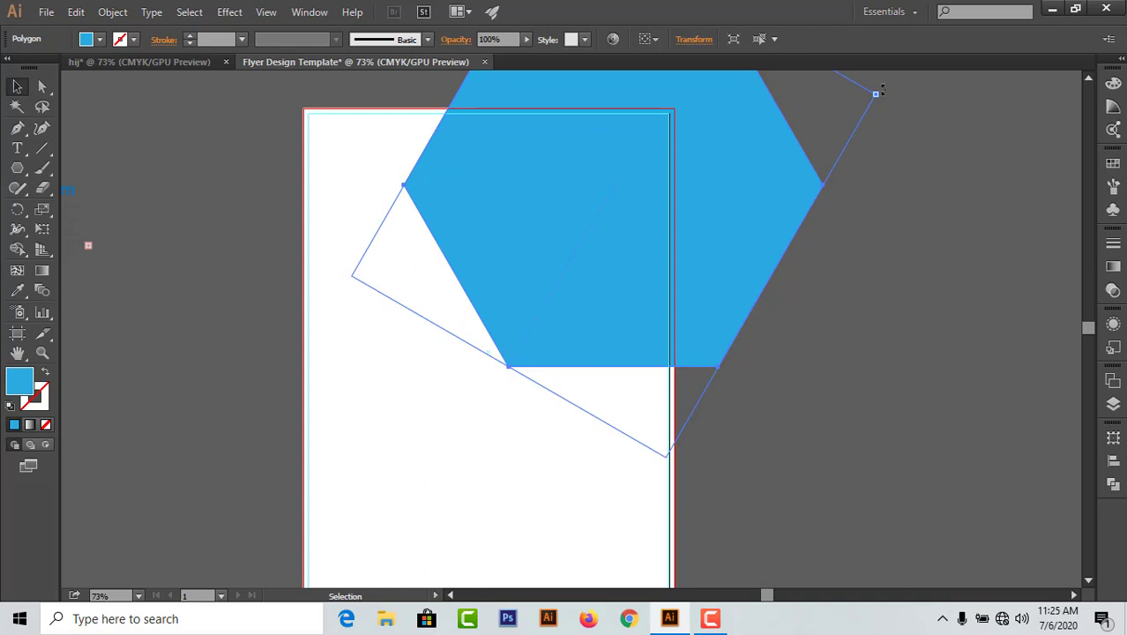
drag(879, 91, 870, 197)
click(899, 323)
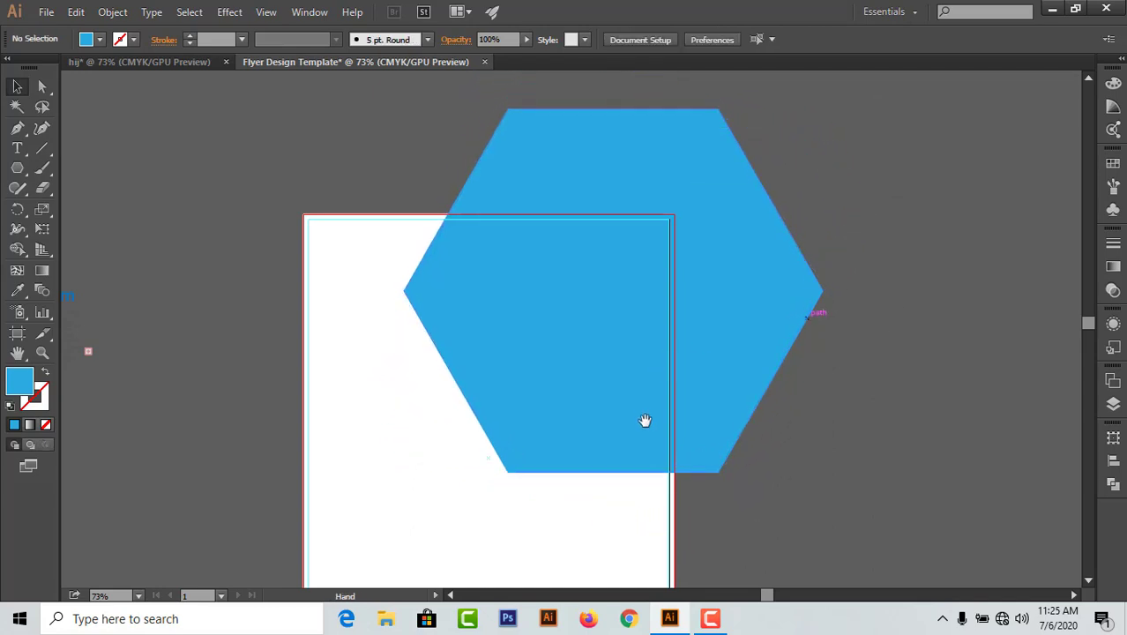
Step: Round the large hexagon's lower-left corner, and its left corner to a radius of about 0.54 in
drag(644, 420, 690, 306)
key(ctrl+minus)
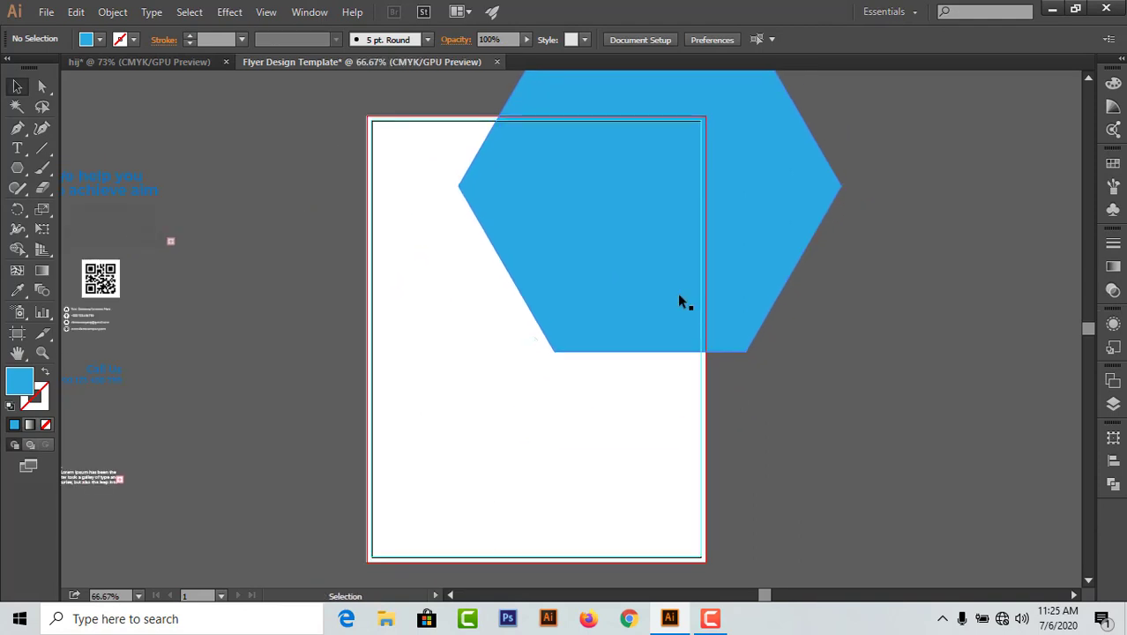
click(559, 255)
click(43, 86)
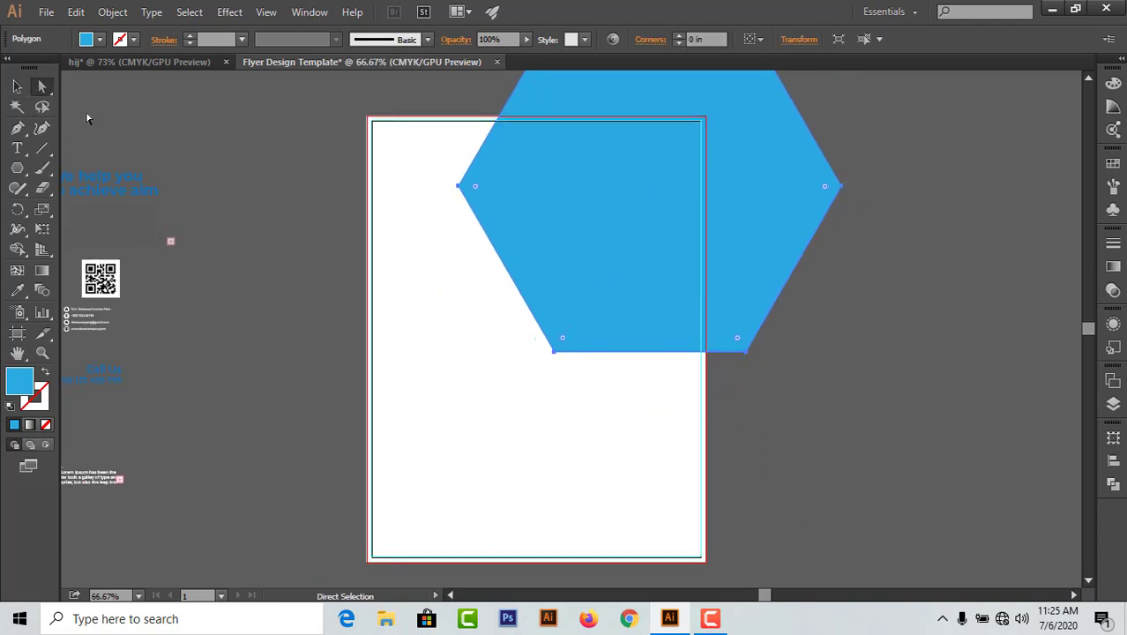
click(555, 353)
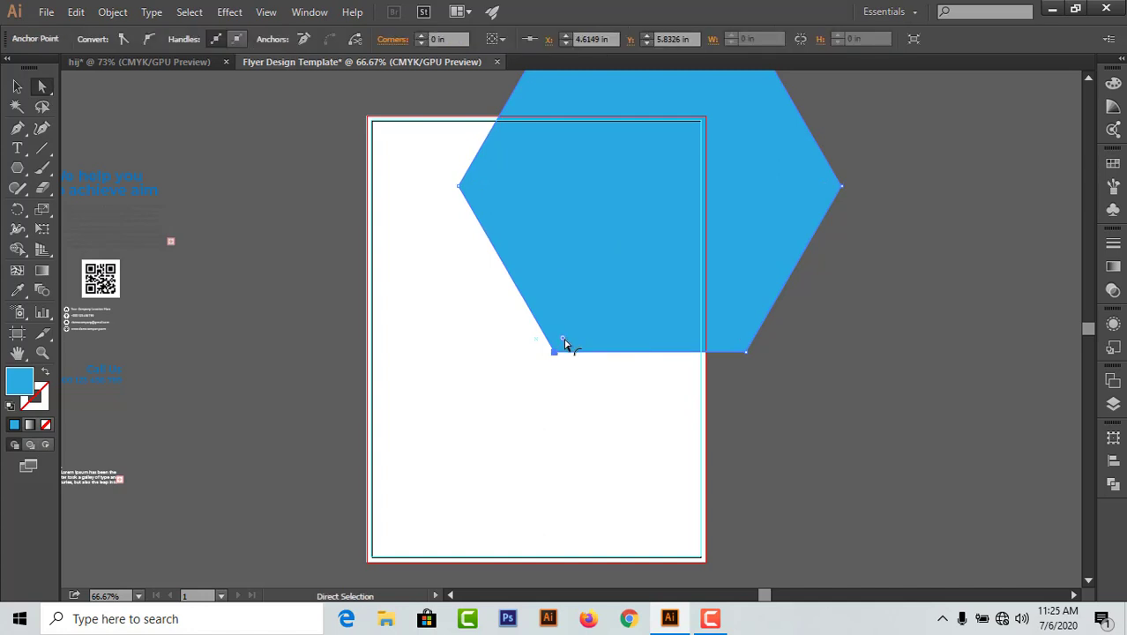
drag(564, 344, 572, 334)
click(458, 190)
click(498, 196)
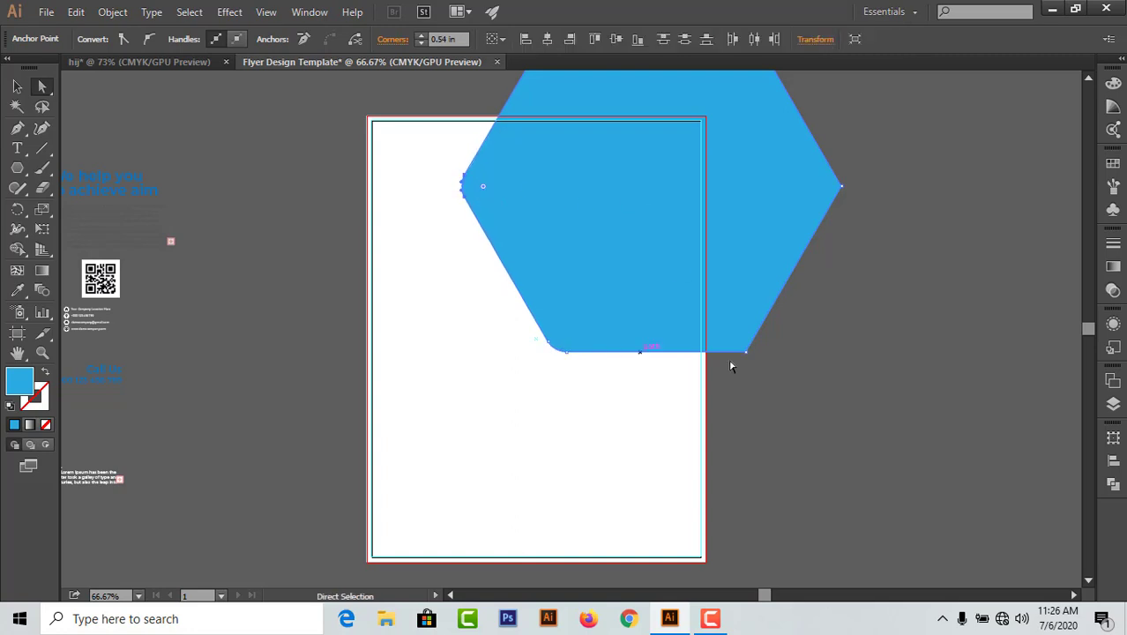
click(21, 86)
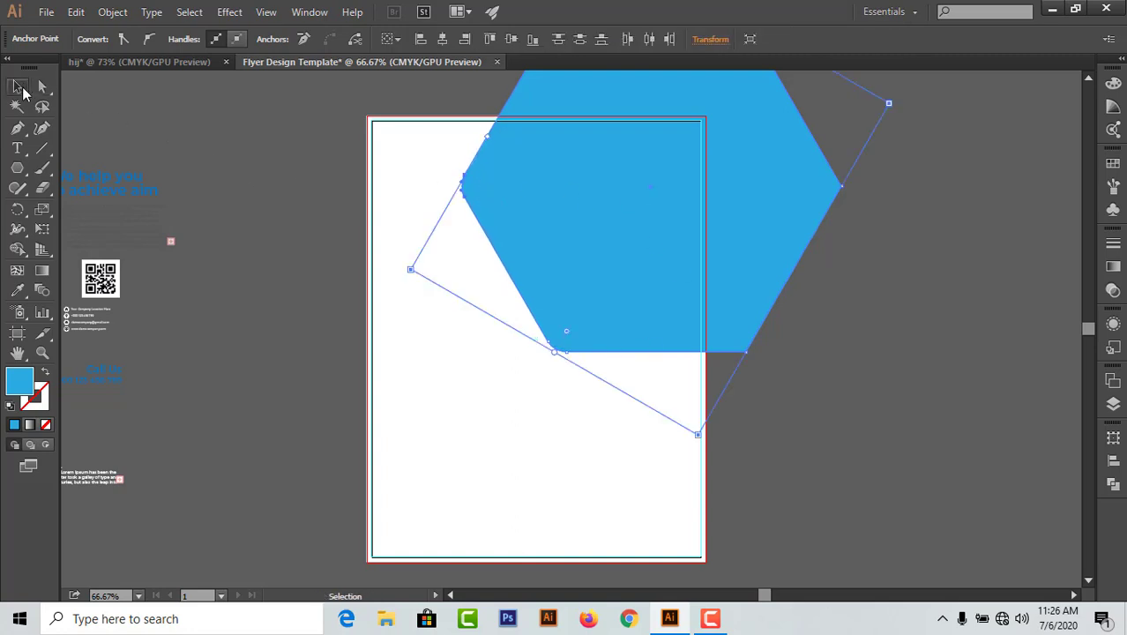
click(164, 117)
Step: Draw a smaller blue hexagon, enlarge it, and place it in the lower half of the artboard below the large hexagon
click(16, 167)
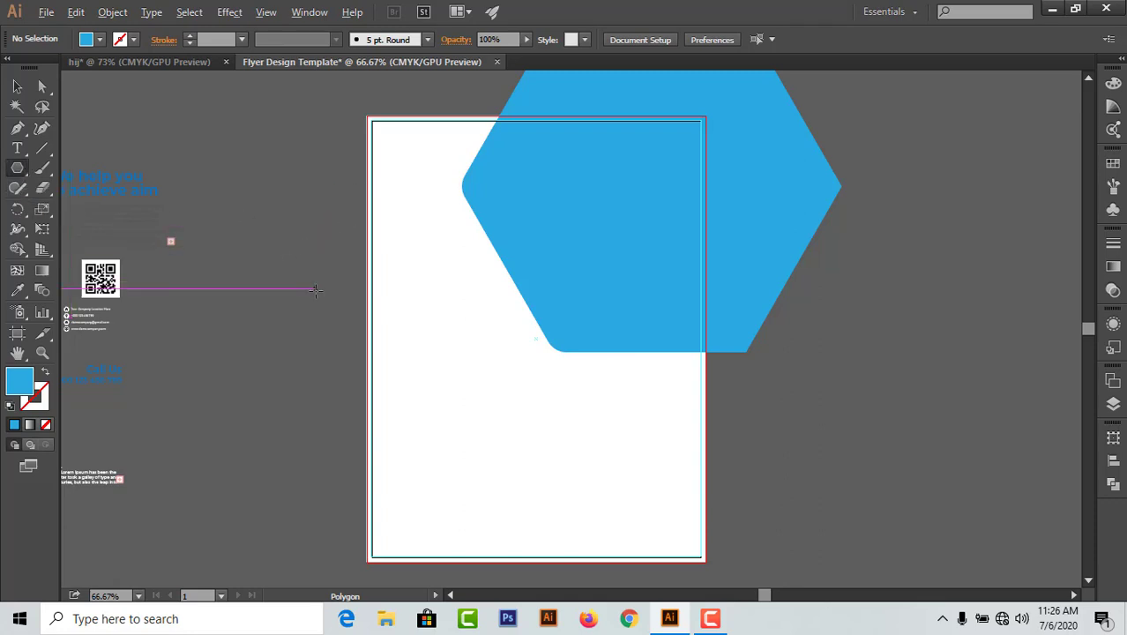
drag(317, 288, 355, 289)
click(17, 85)
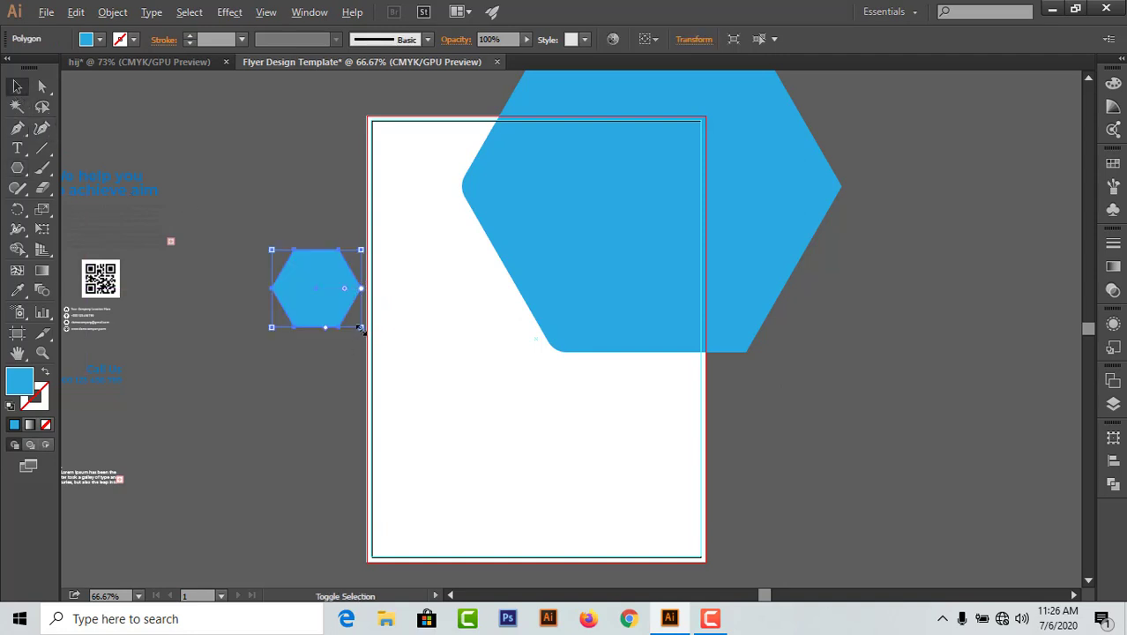
drag(360, 327, 381, 344)
drag(330, 305, 458, 301)
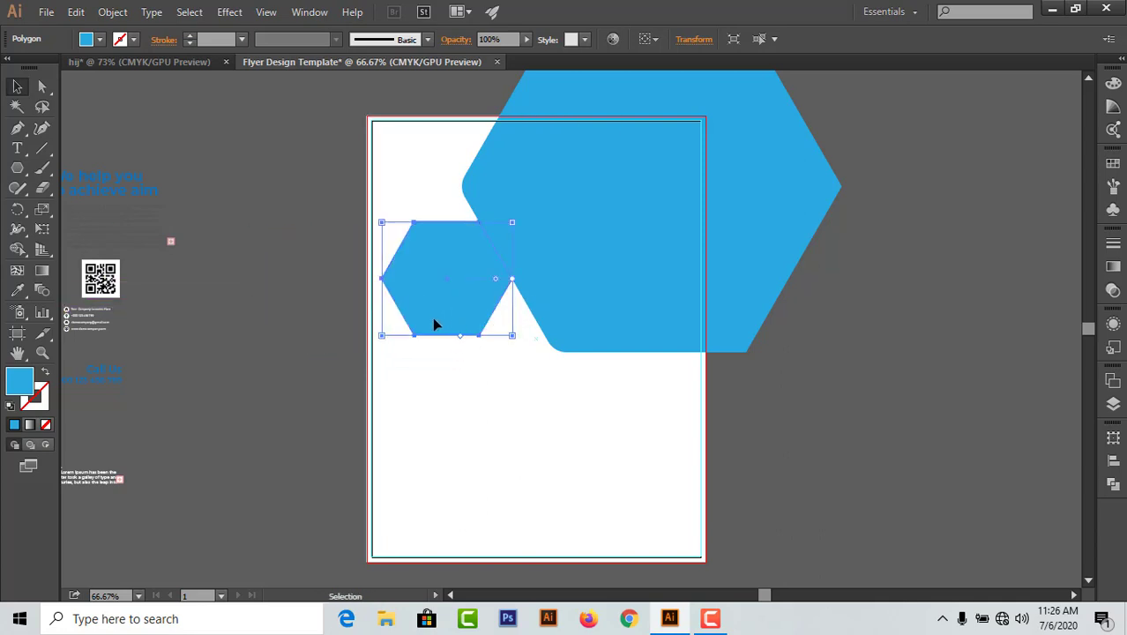
drag(437, 311, 483, 452)
Step: Draw a blue rectangle about 5.458 × 2.851 in, matching the small hexagon's height and extending from it past the artboard's left edge
click(16, 168)
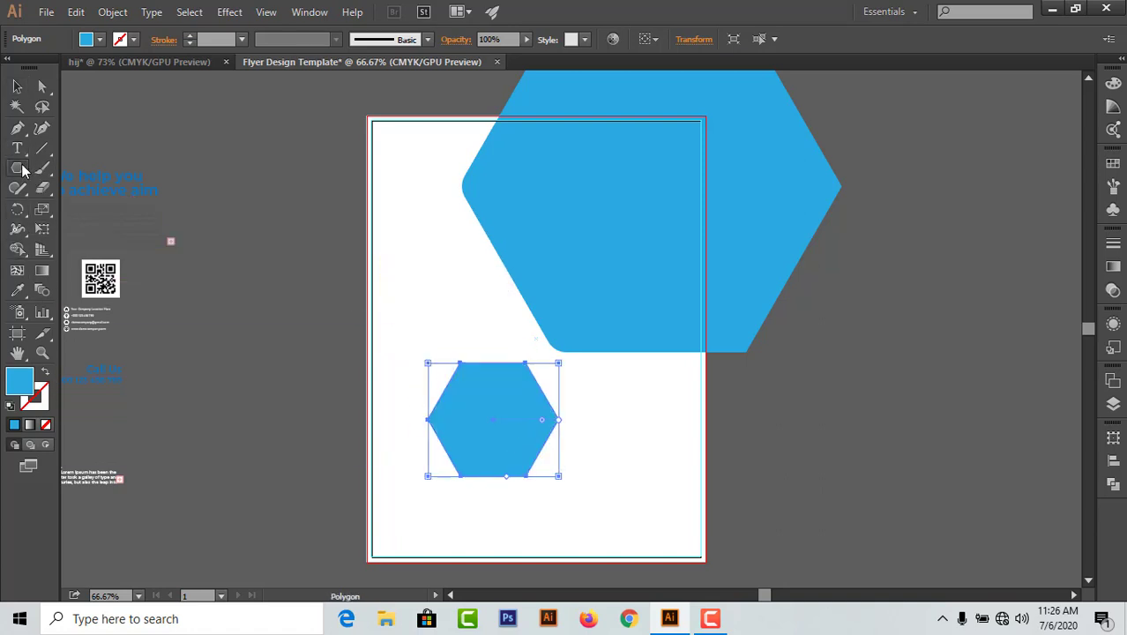
click(75, 167)
drag(301, 363, 517, 477)
key(v)
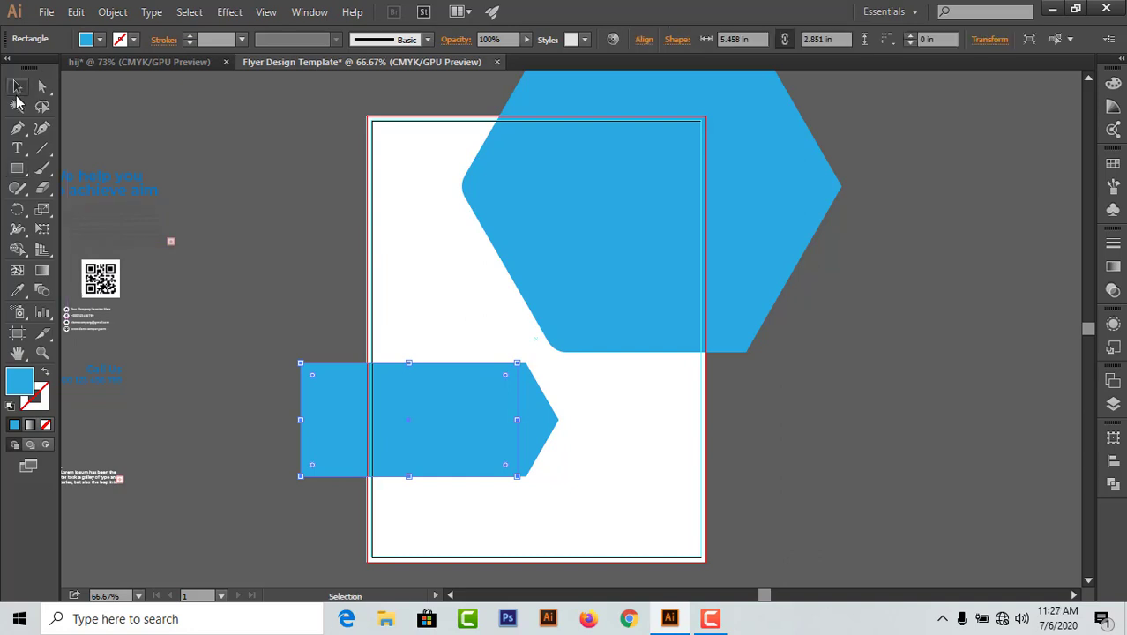
click(205, 140)
Step: Unite the blue rectangle and the small hexagon into a single arrow-like shape with Pathfinder
click(520, 443)
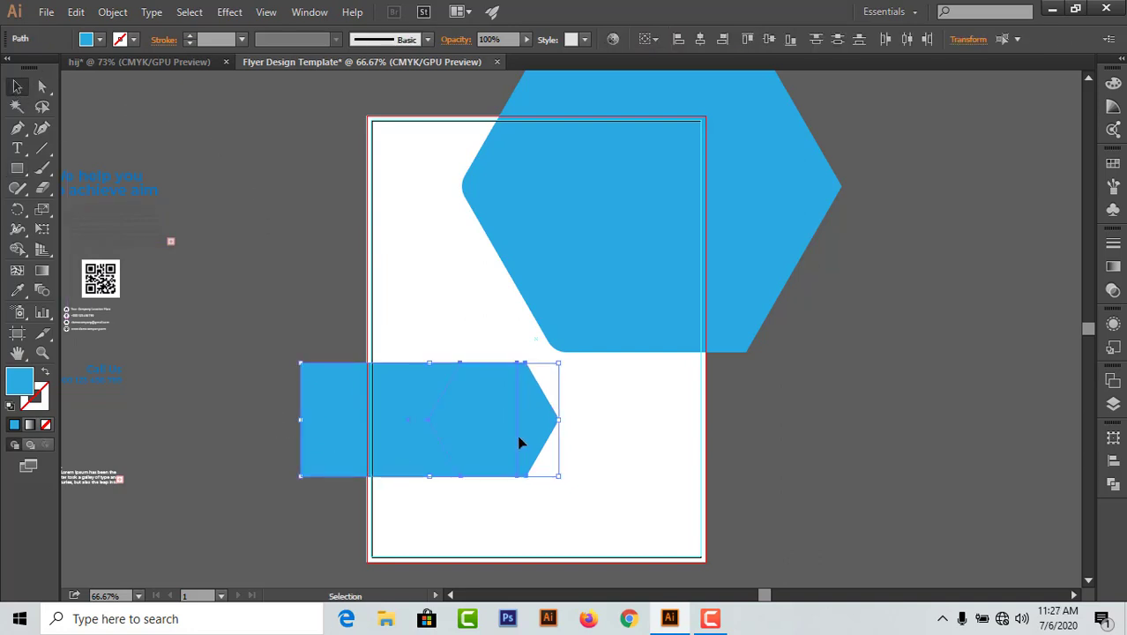
click(1113, 484)
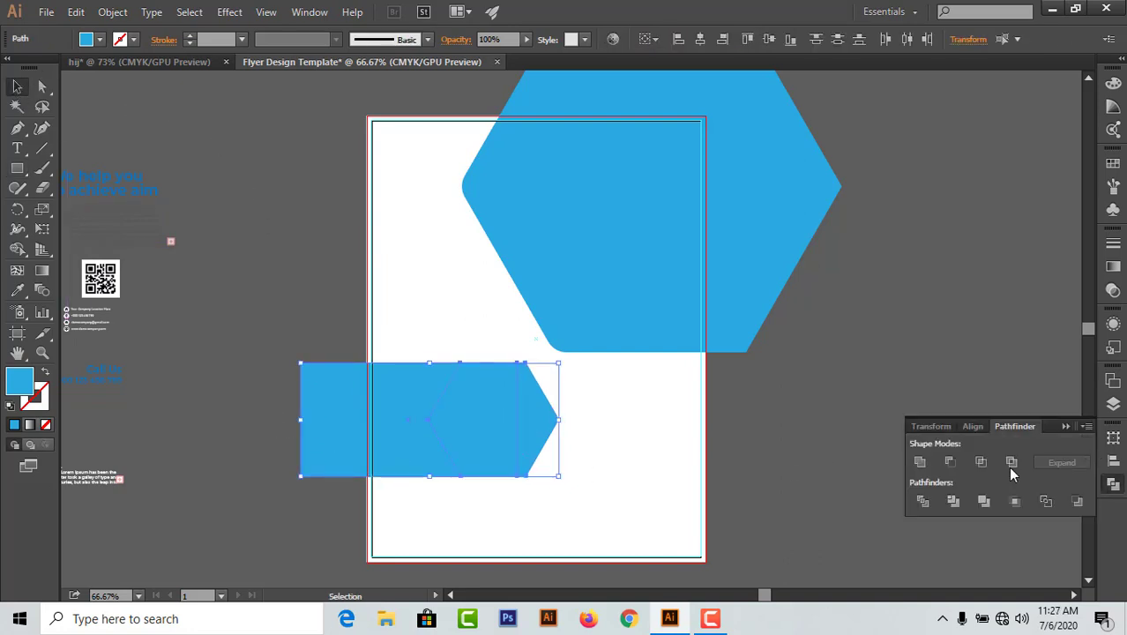
click(919, 462)
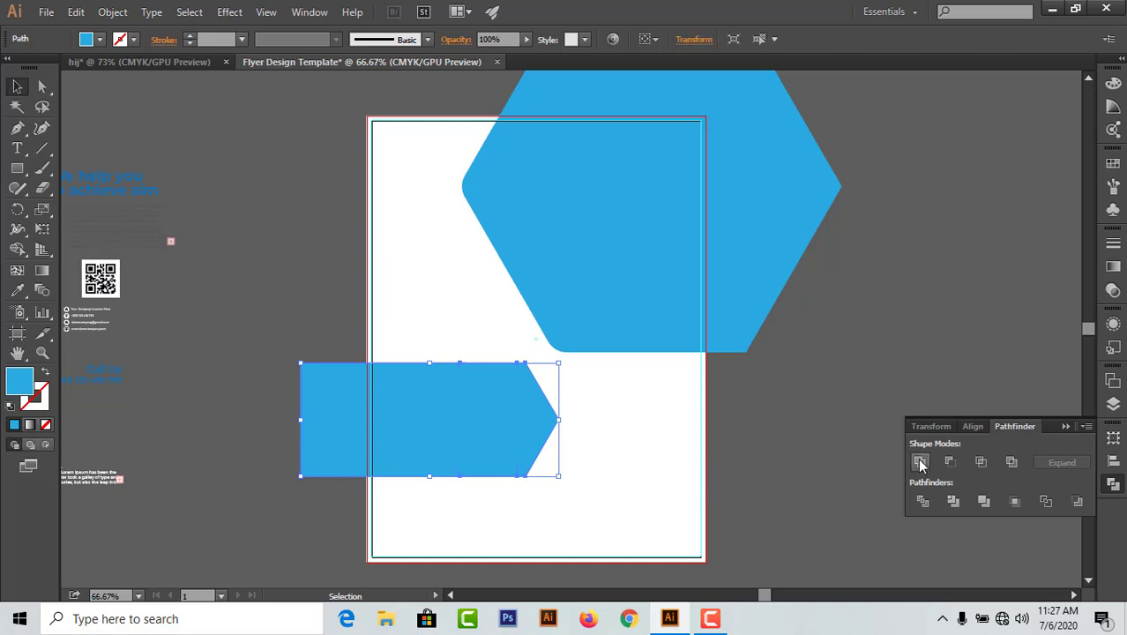
Step: Round the arrow shape's upper-right corner to about 0.36 in, its tip slightly, and its lower-right corner to about 0.38 in
click(214, 364)
click(519, 399)
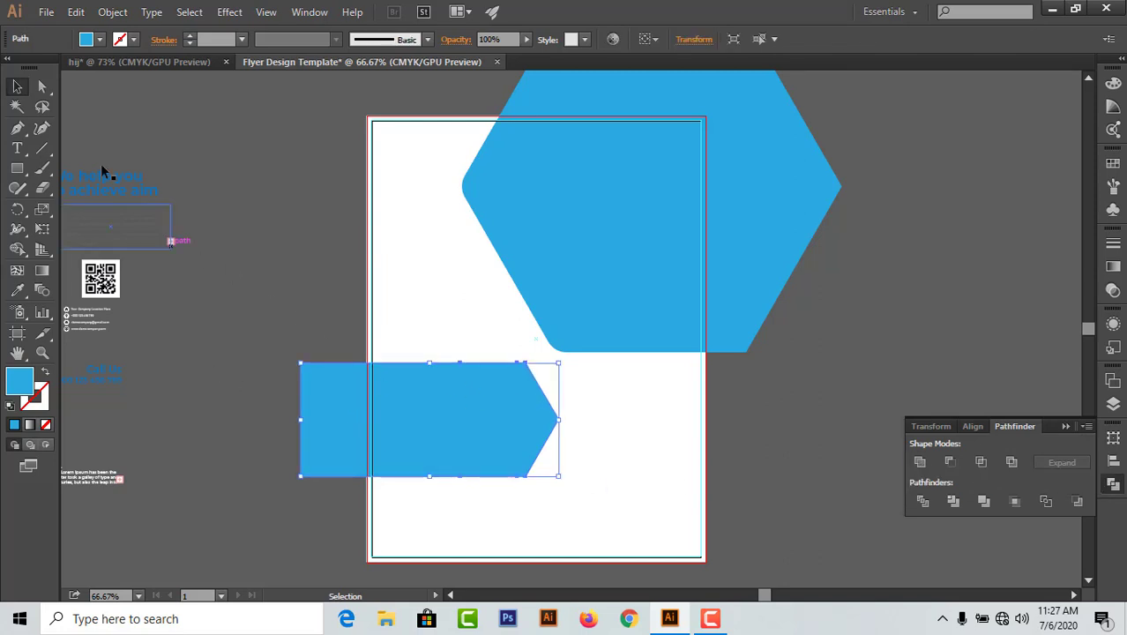
click(42, 85)
click(525, 364)
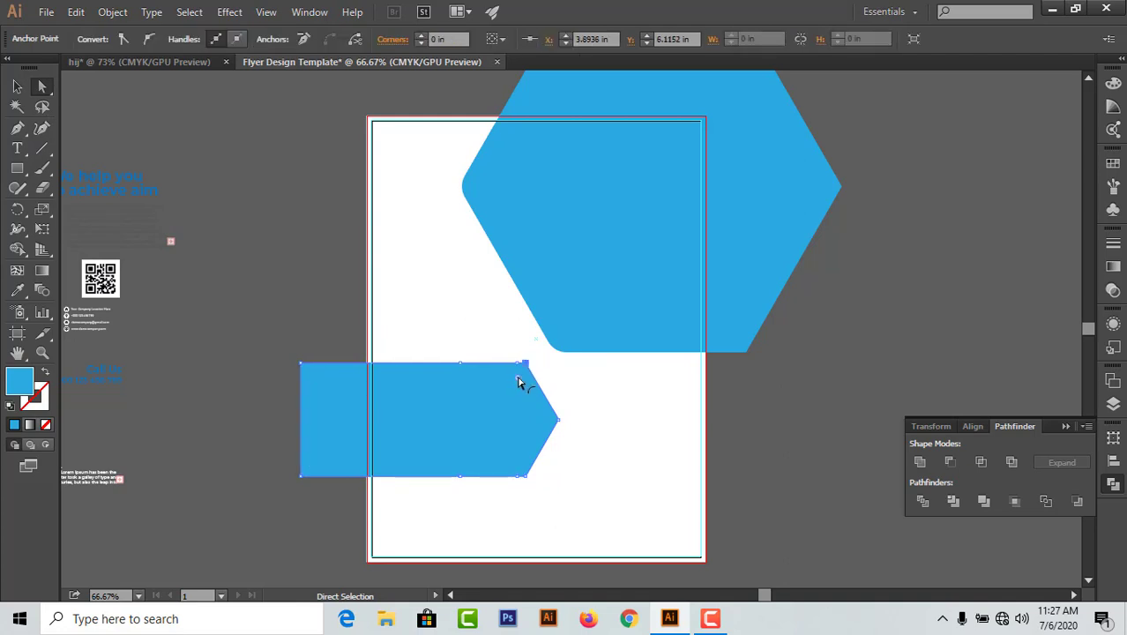
drag(519, 383, 521, 382)
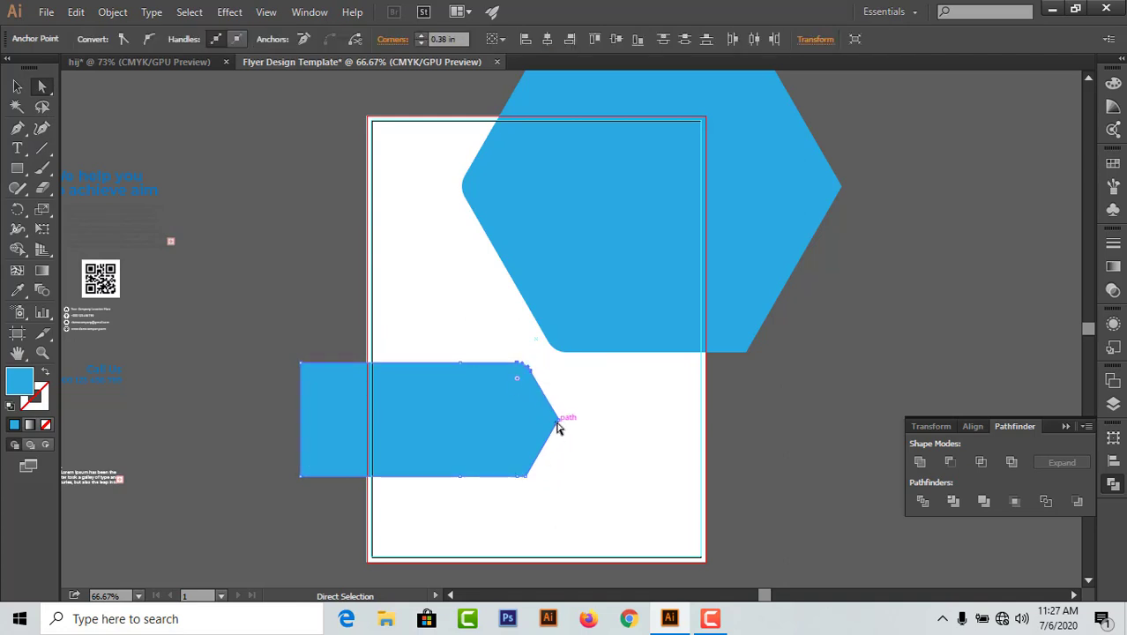
click(557, 423)
drag(539, 420, 537, 421)
click(526, 477)
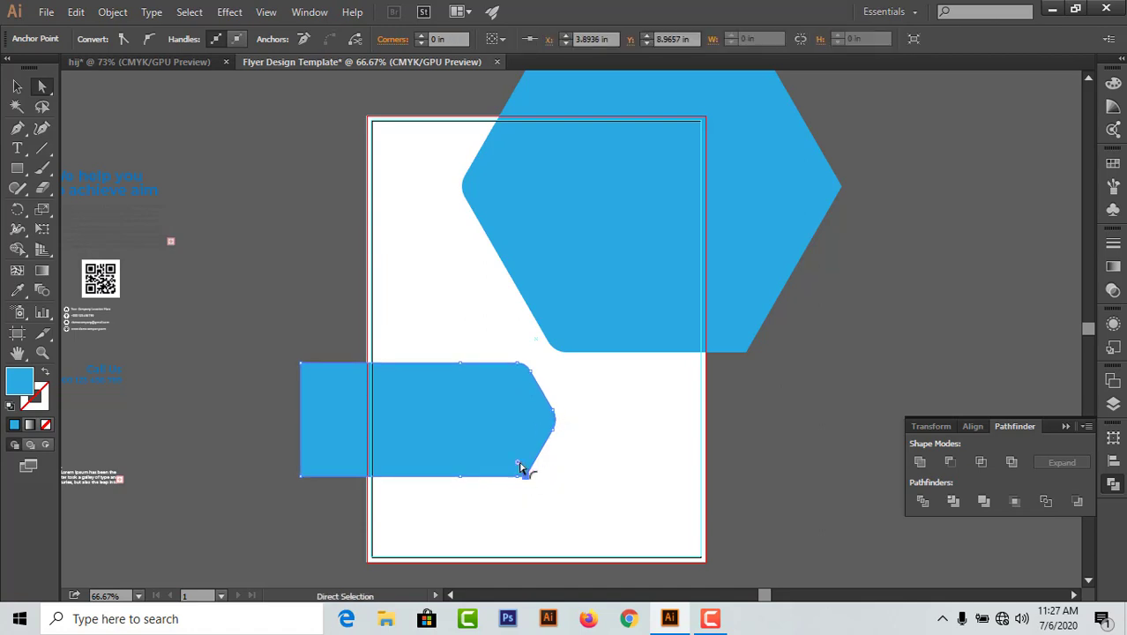
drag(519, 465, 521, 466)
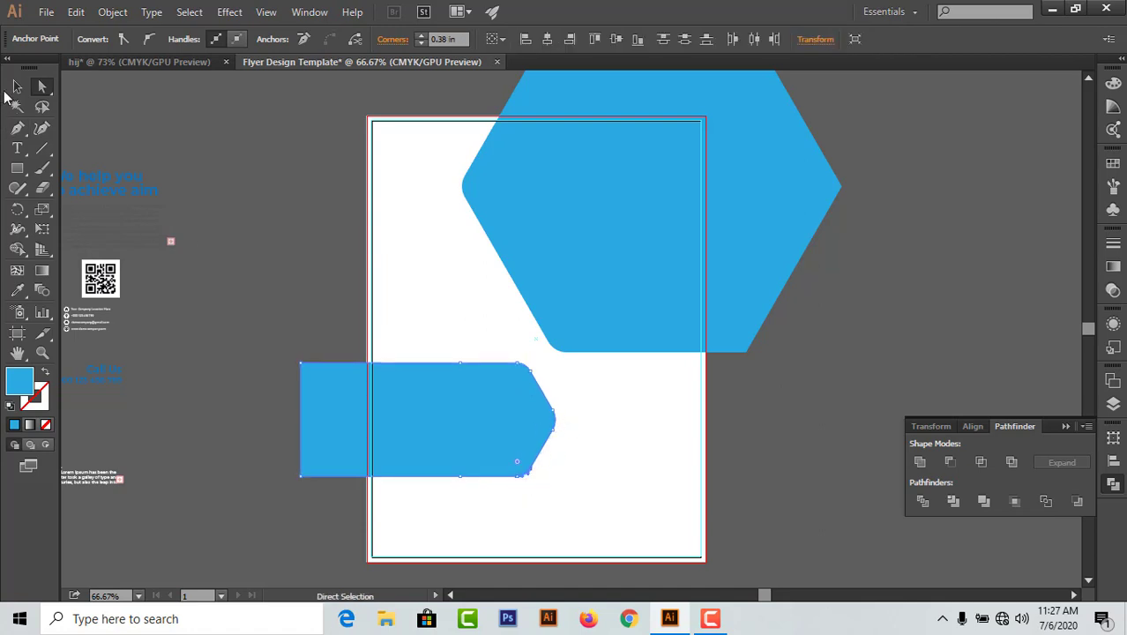
click(15, 87)
click(258, 131)
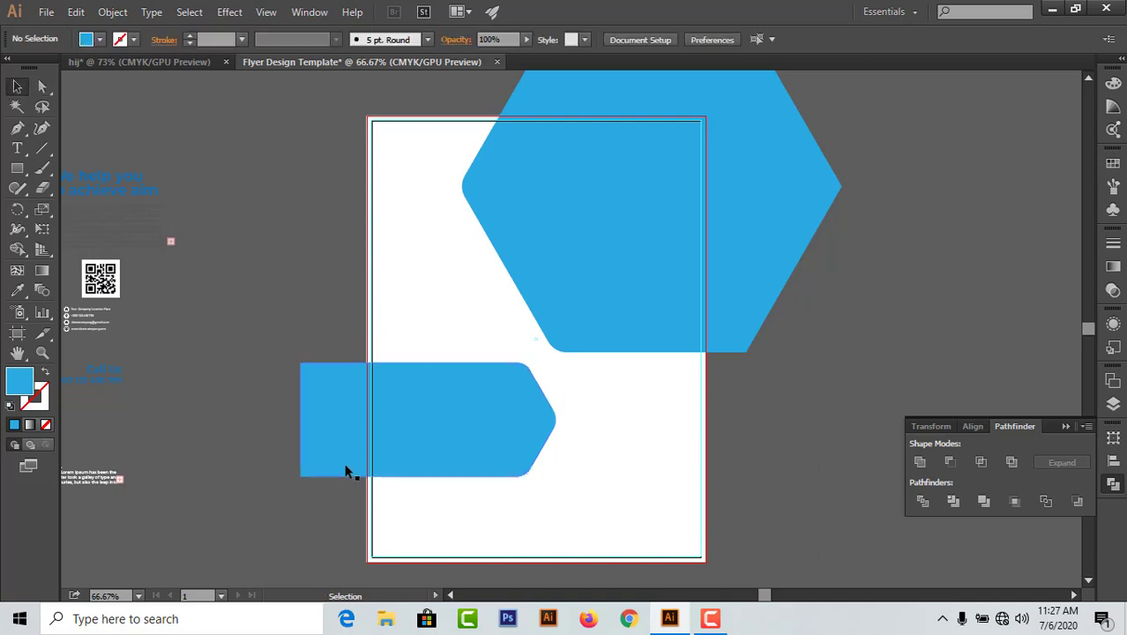
Step: Fill the arrow shape with light gray and move it up so its pointed end overlaps the large blue hexagon
click(467, 446)
click(103, 41)
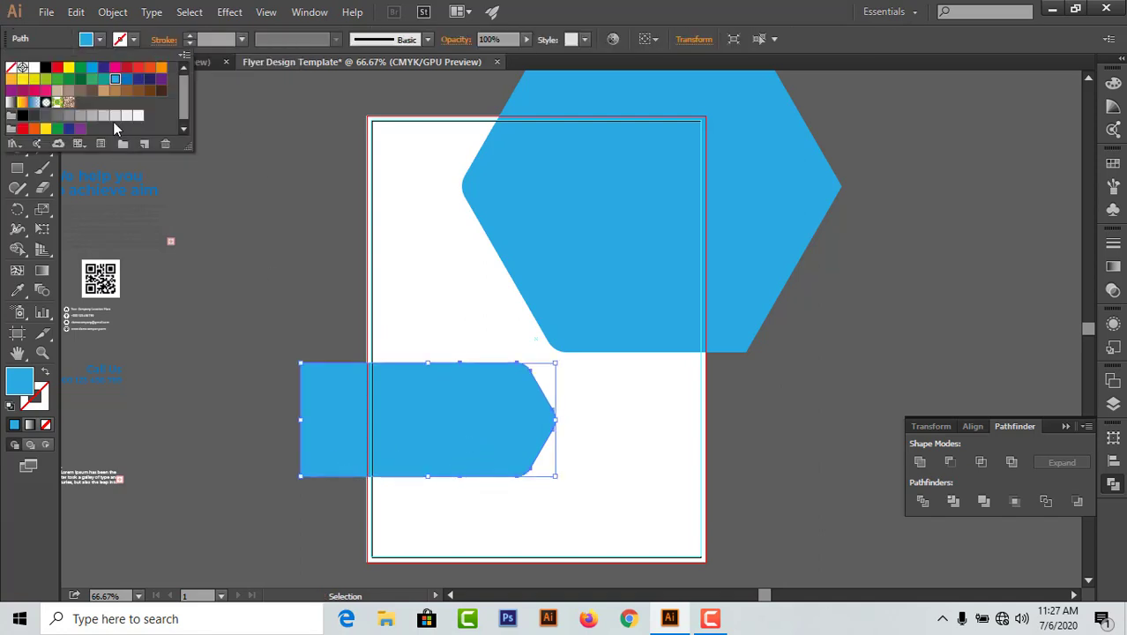
click(111, 121)
click(284, 245)
drag(481, 422, 501, 252)
Step: Shift the large blue hexagon slightly right and down so it sits behind the gray arrow shape's pointed end
click(758, 236)
drag(758, 235, 785, 244)
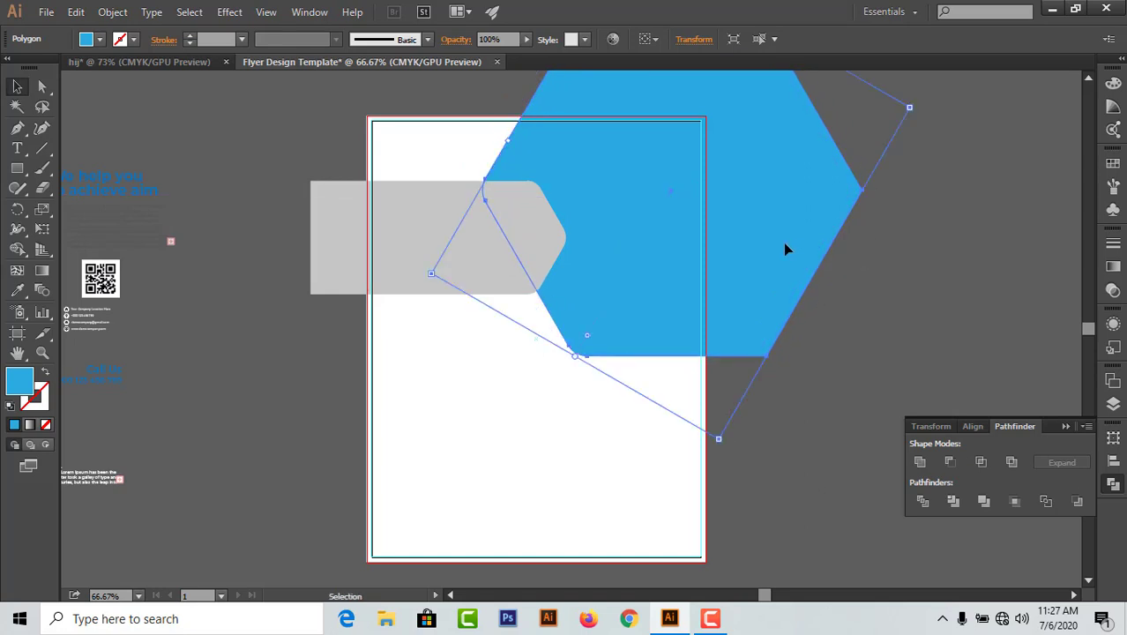
click(953, 281)
drag(763, 305, 750, 299)
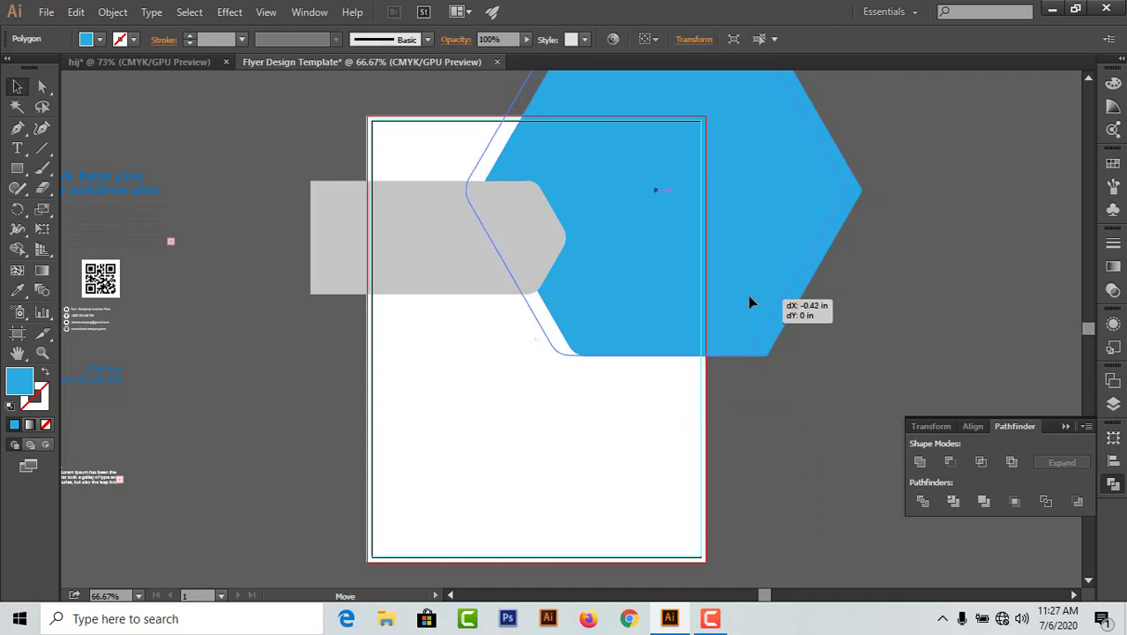
click(829, 325)
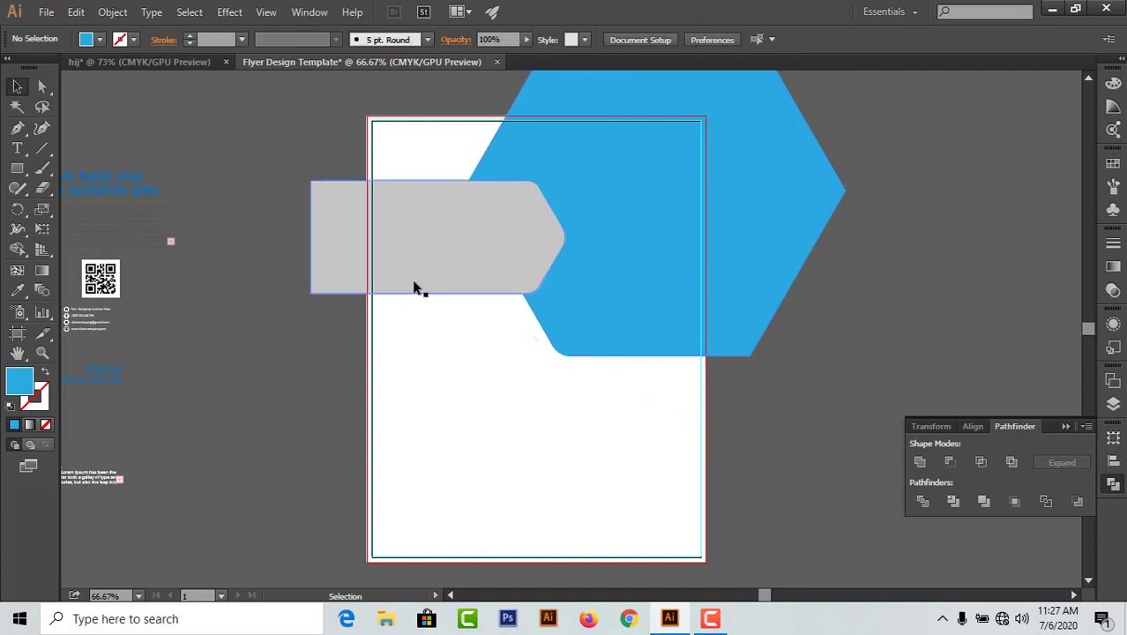
click(425, 284)
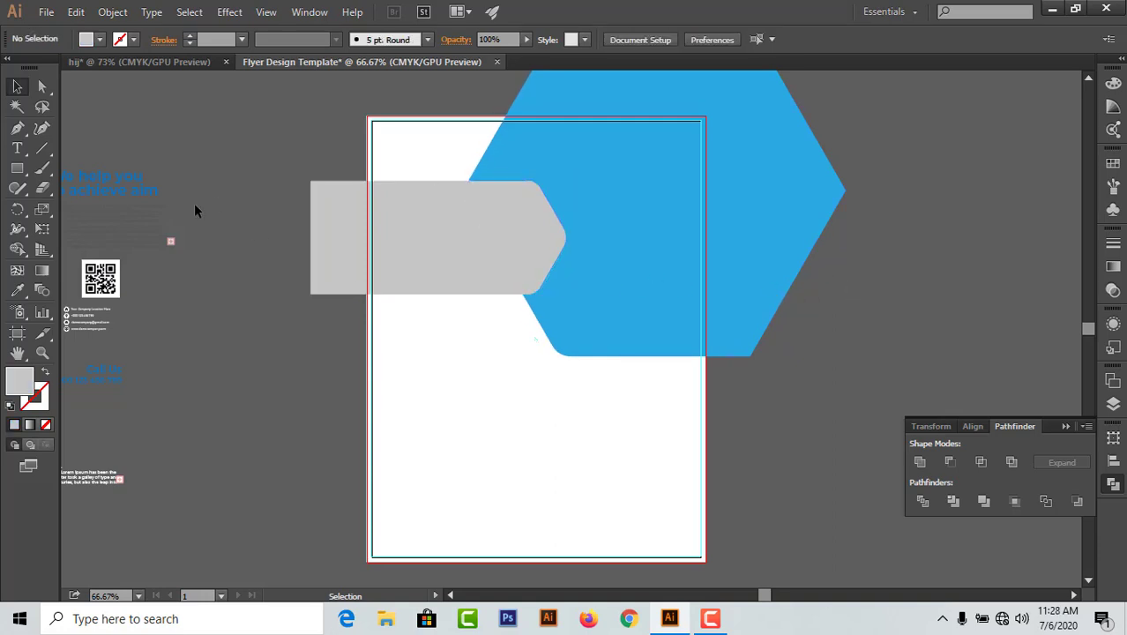
Step: Draw a rectangle about 7.937 × 0.896 in along the artboard's bottom margin and fill it with the hexagon's blue using the Eyedropper
scroll(541, 463, down, 3)
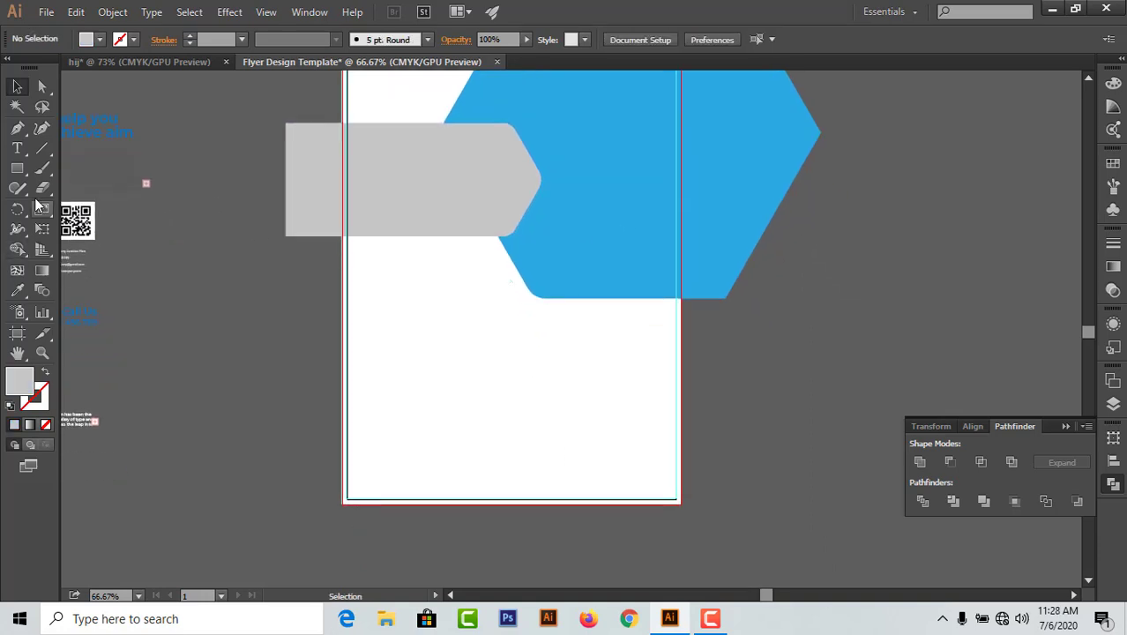
key(m)
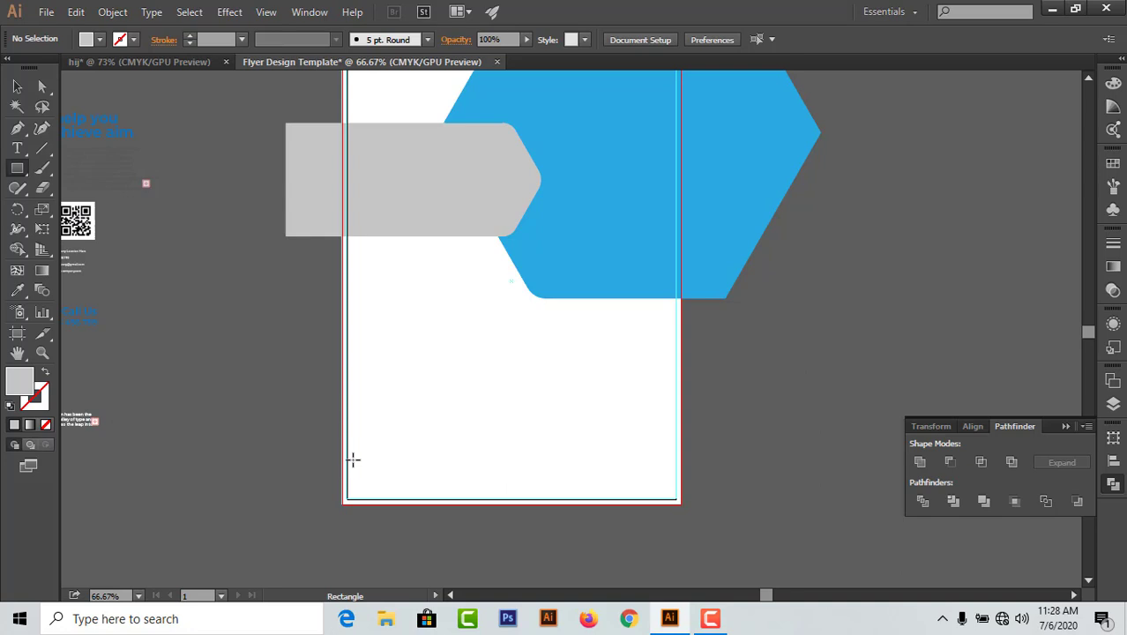
drag(353, 460, 670, 495)
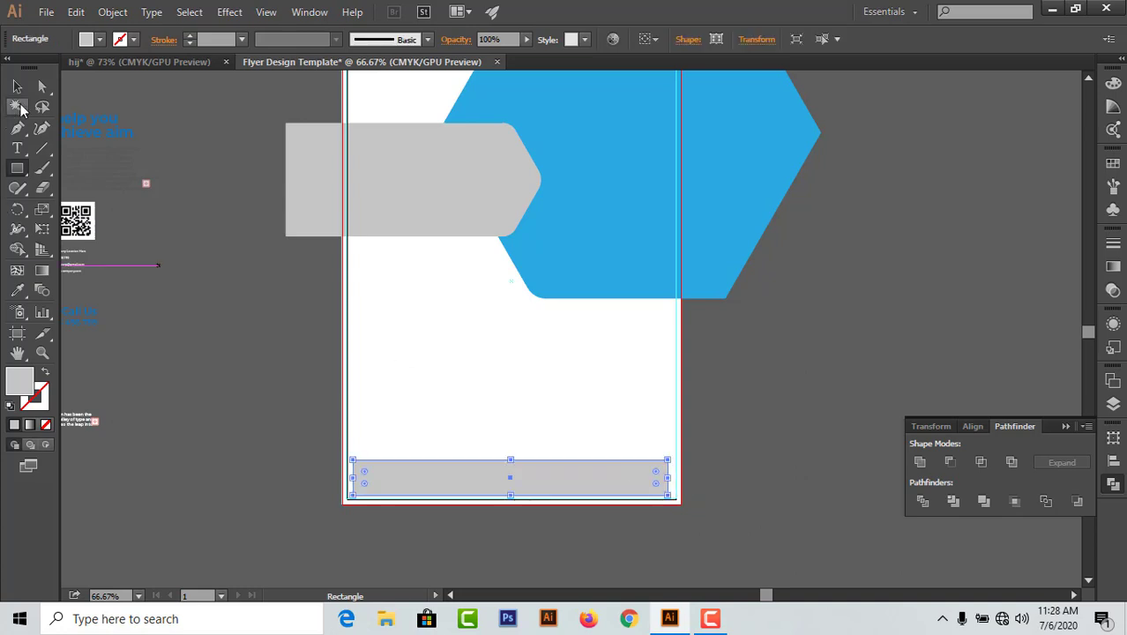
click(17, 290)
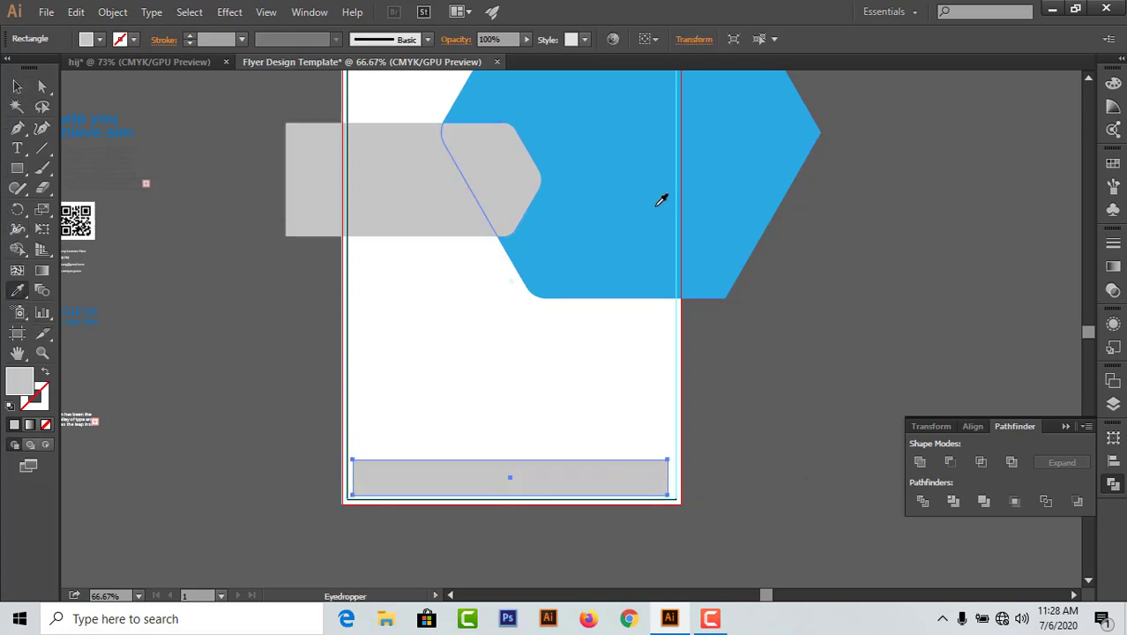
click(634, 208)
click(16, 87)
double_click(15, 87)
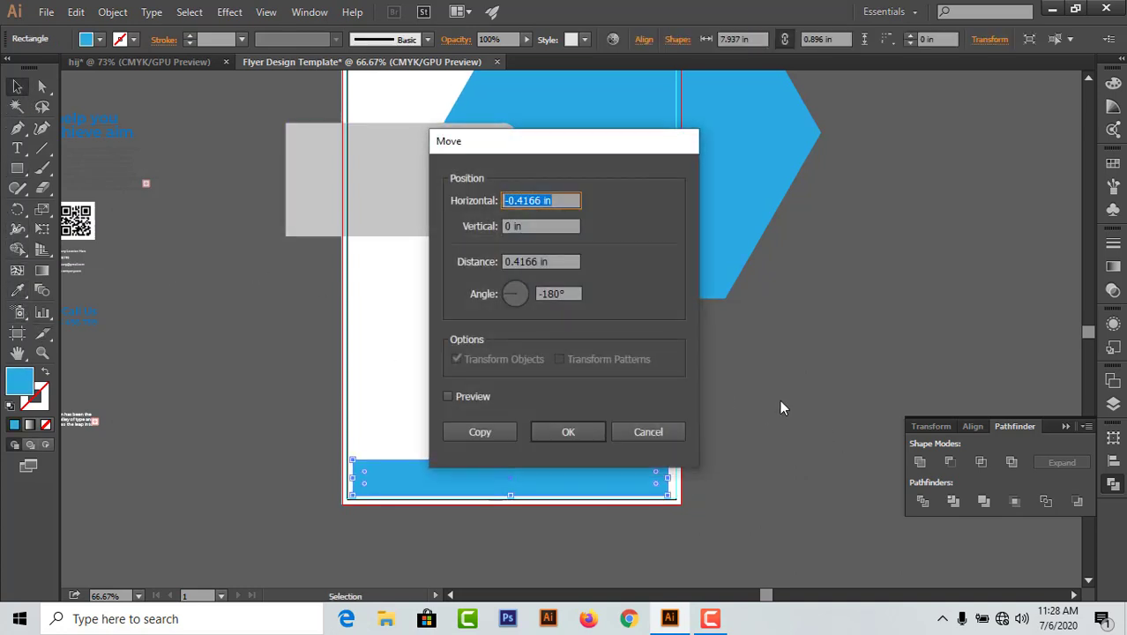
click(647, 433)
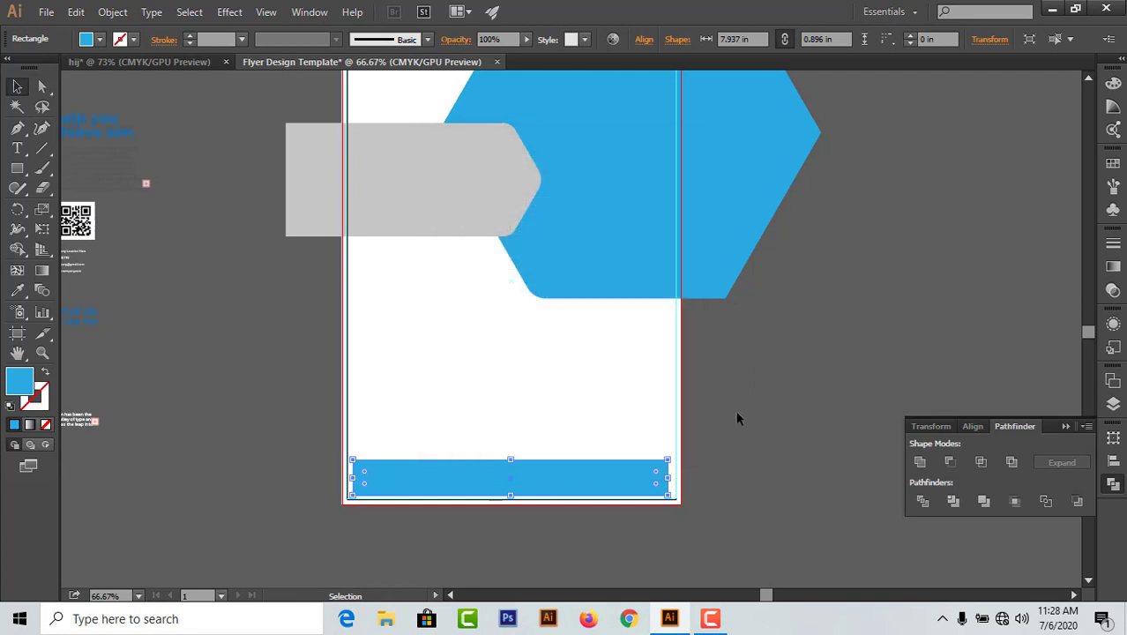
click(727, 416)
drag(624, 410, 601, 447)
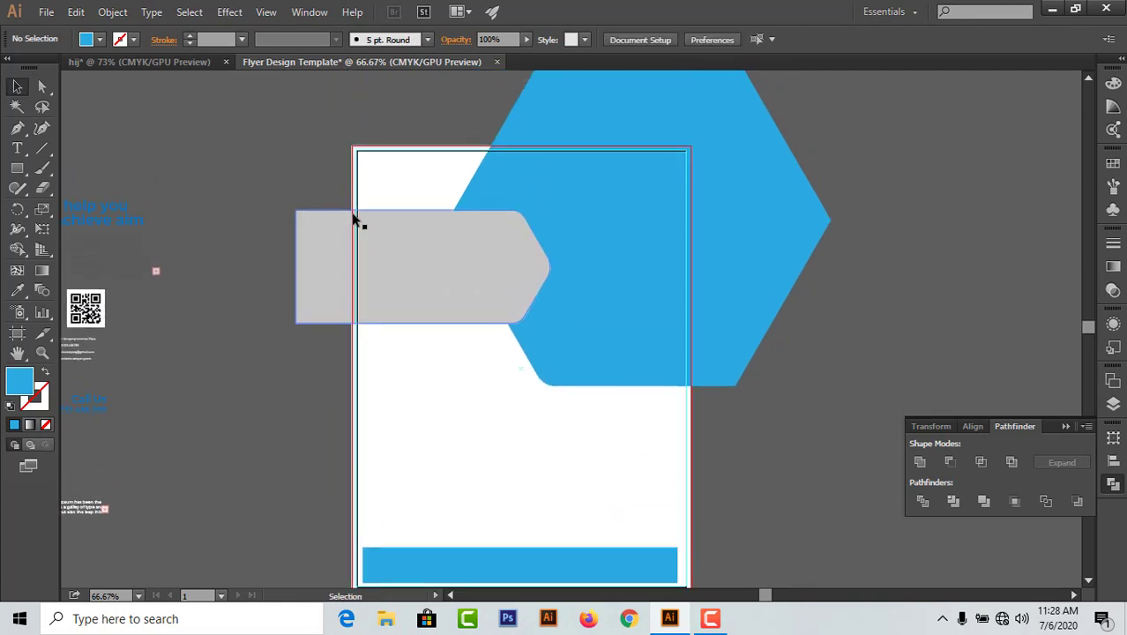
Step: Trim away the parts of the blue hexagon and gray arrow shape that extend beyond the artboard with the Shape Builder tool
click(1112, 411)
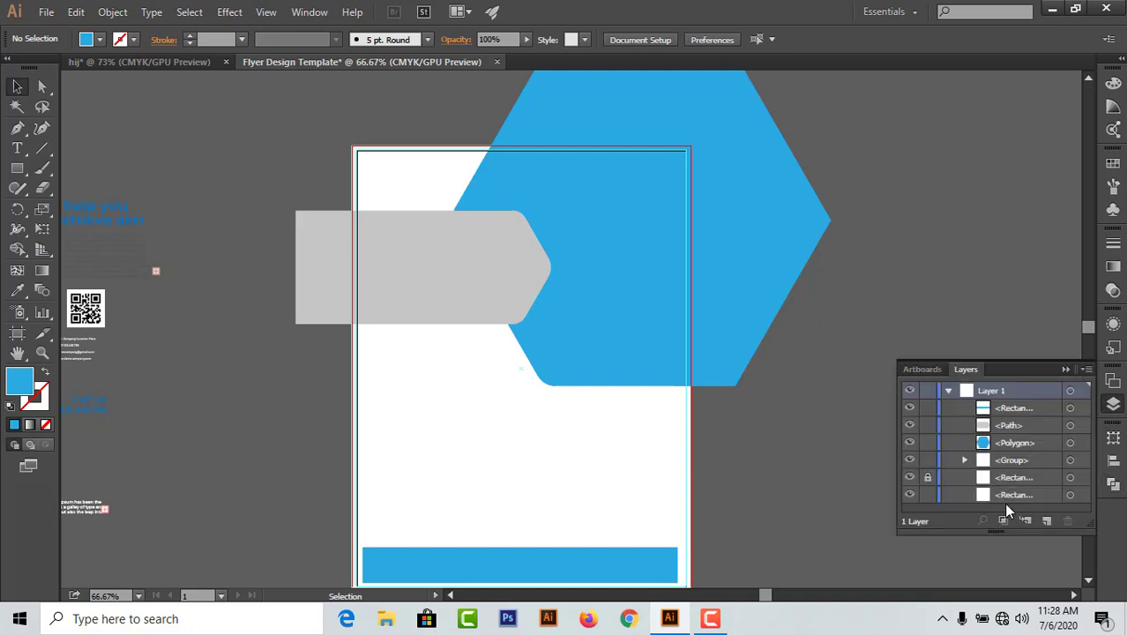
click(1061, 370)
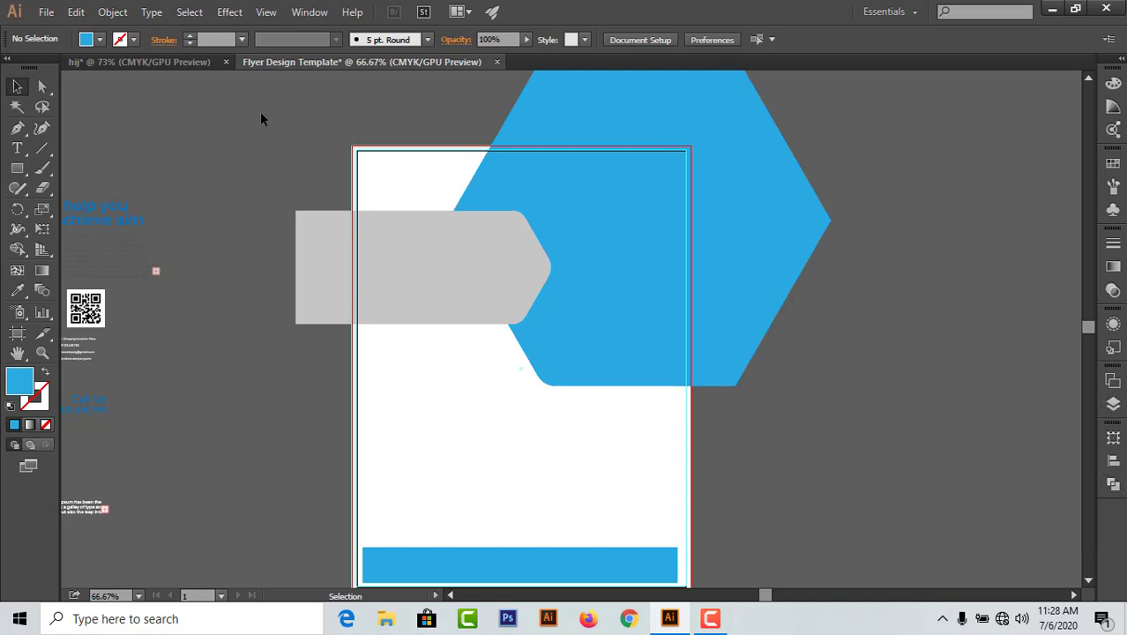
scroll(810, 508, down, 3)
key(ctrl+a)
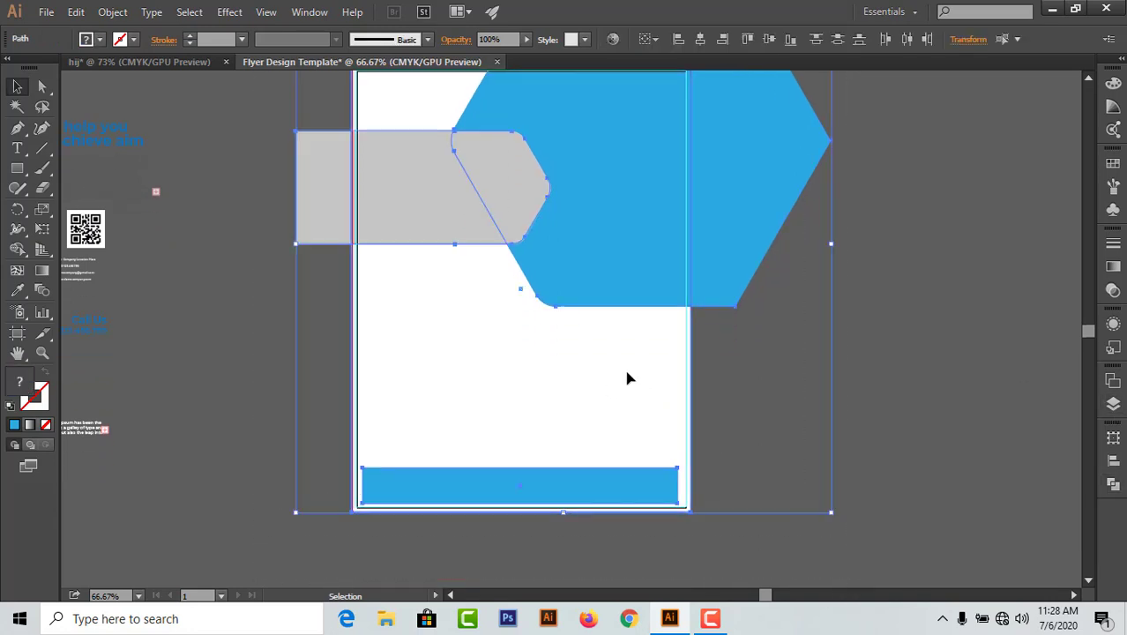
drag(640, 316, 631, 385)
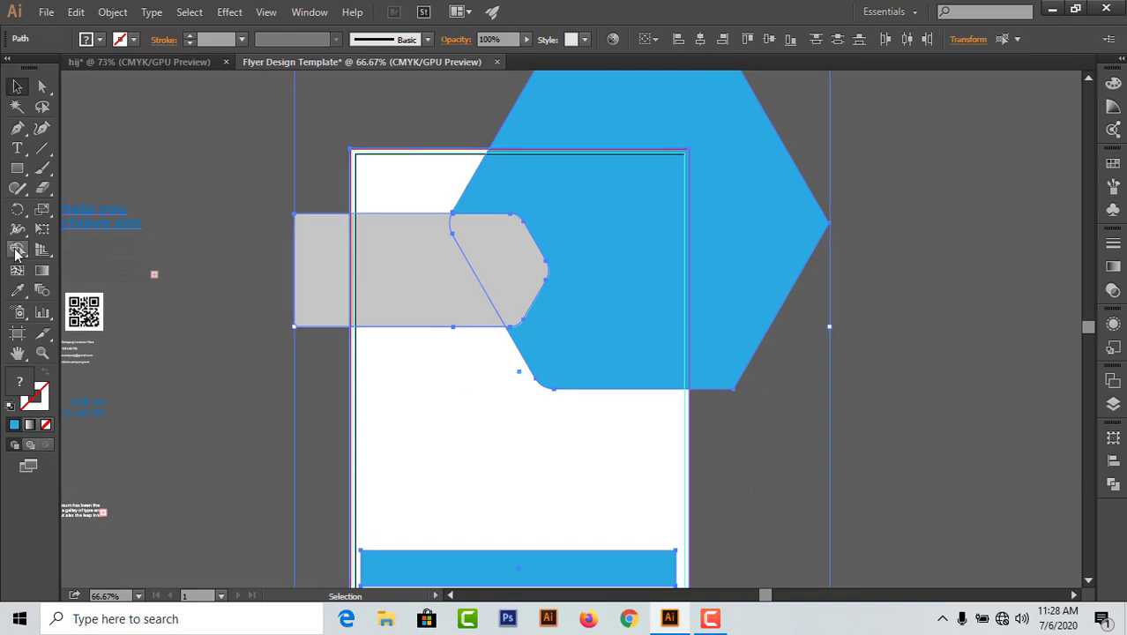
click(18, 247)
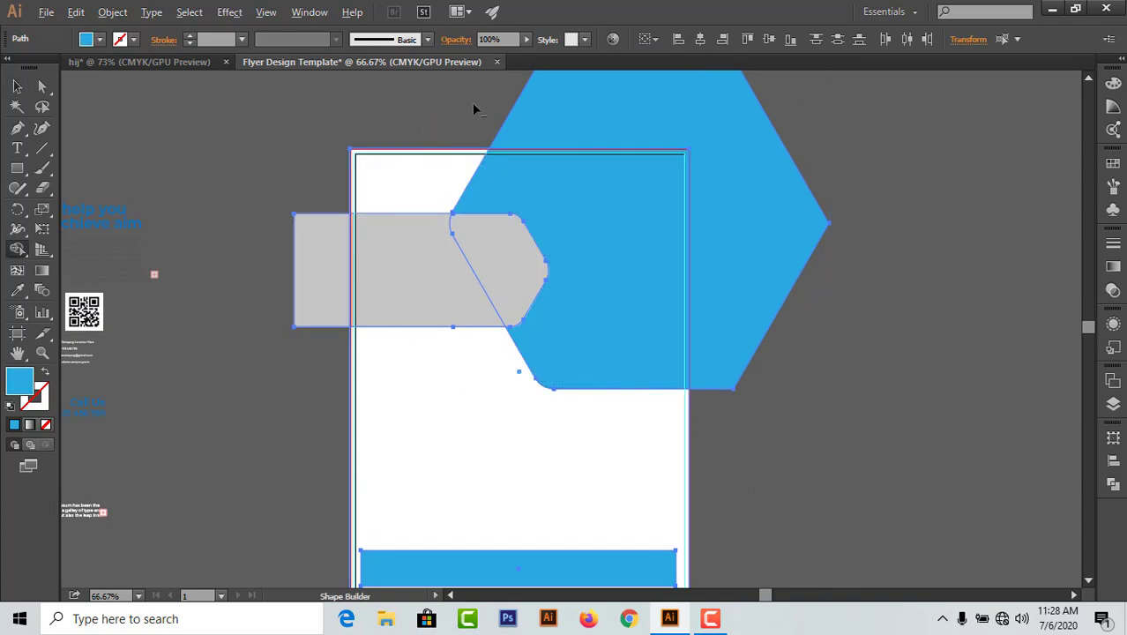
alt+click(779, 163)
drag(291, 184, 327, 353)
click(18, 86)
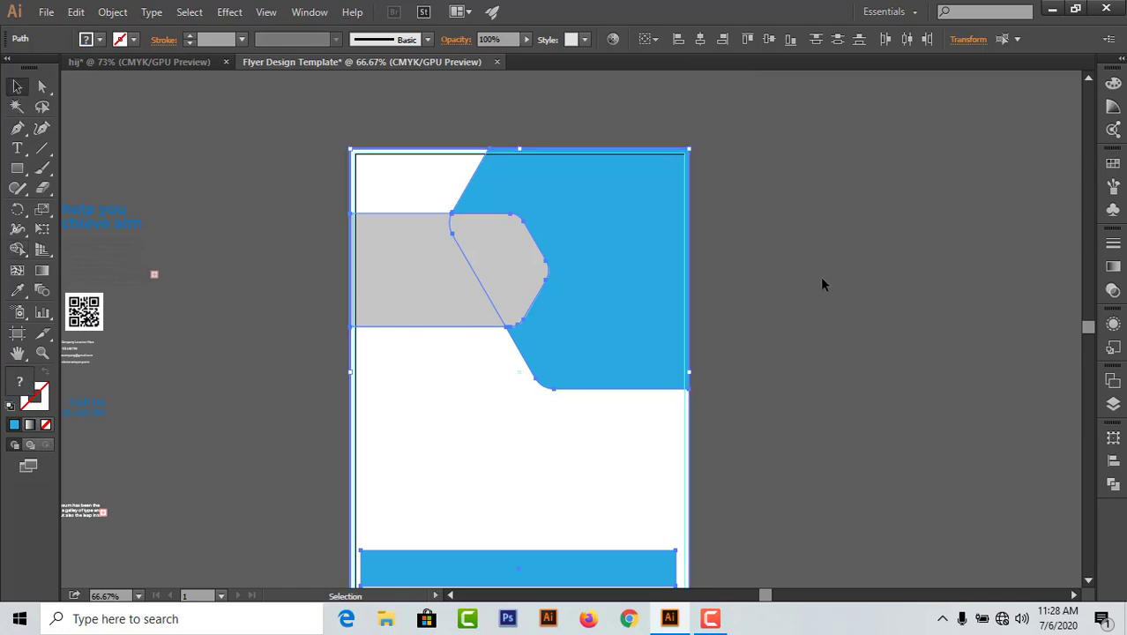
click(747, 398)
drag(747, 398, 763, 375)
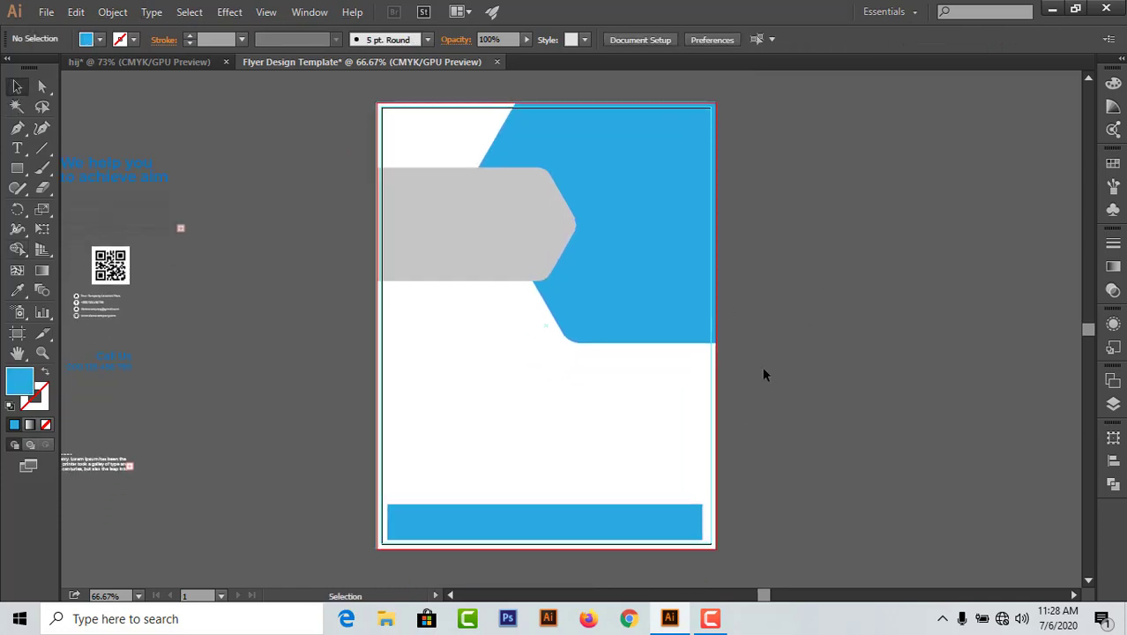
Step: Check the trimmed gray arrow, blue hexagon piece, white background and bottom bar by selecting them one at a time
click(436, 253)
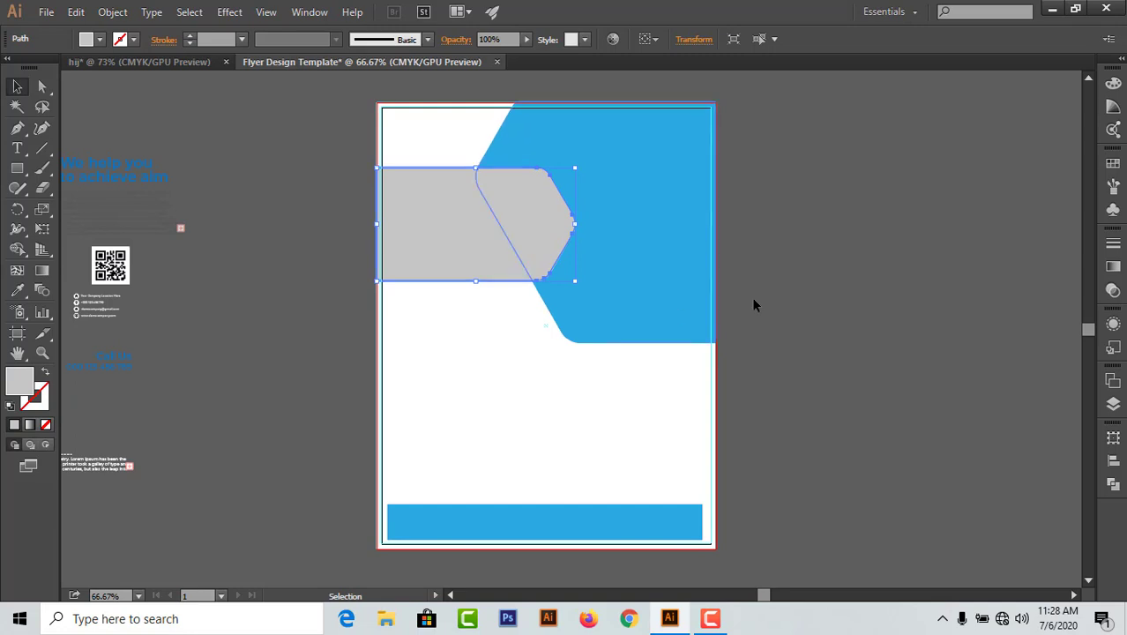
click(815, 300)
click(668, 234)
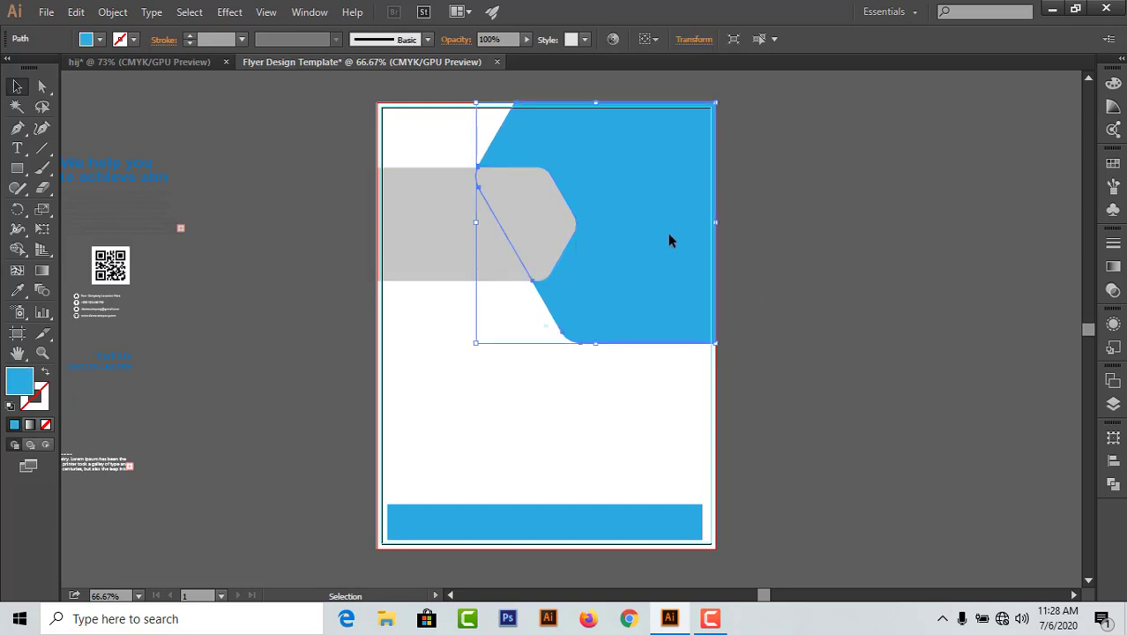
click(833, 266)
click(548, 431)
click(825, 452)
click(597, 517)
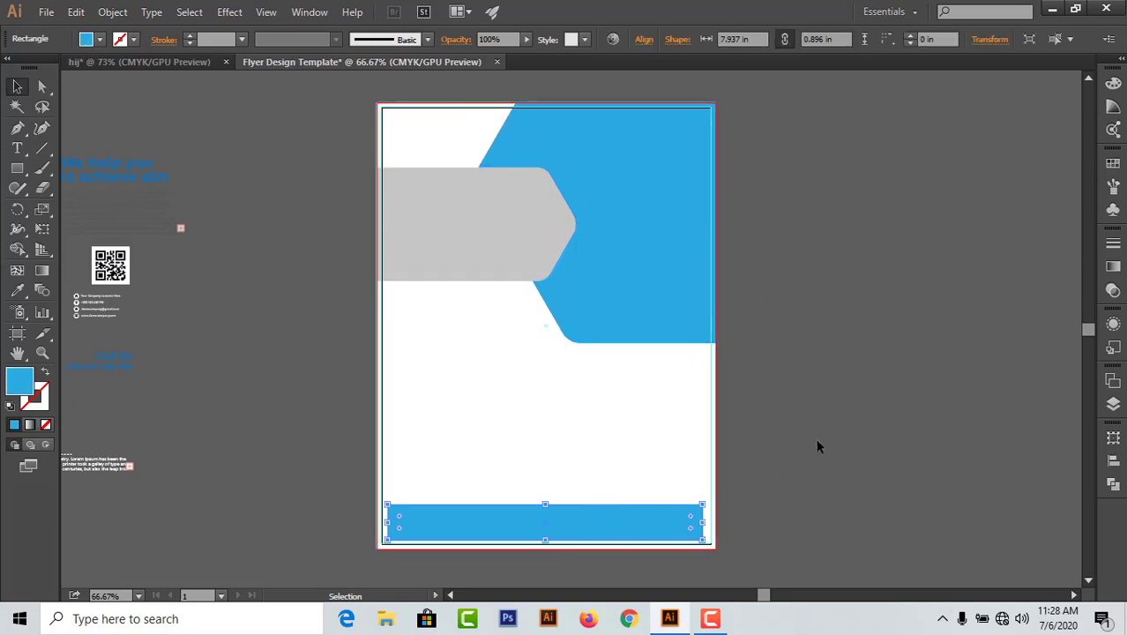
click(770, 307)
drag(654, 348, 710, 369)
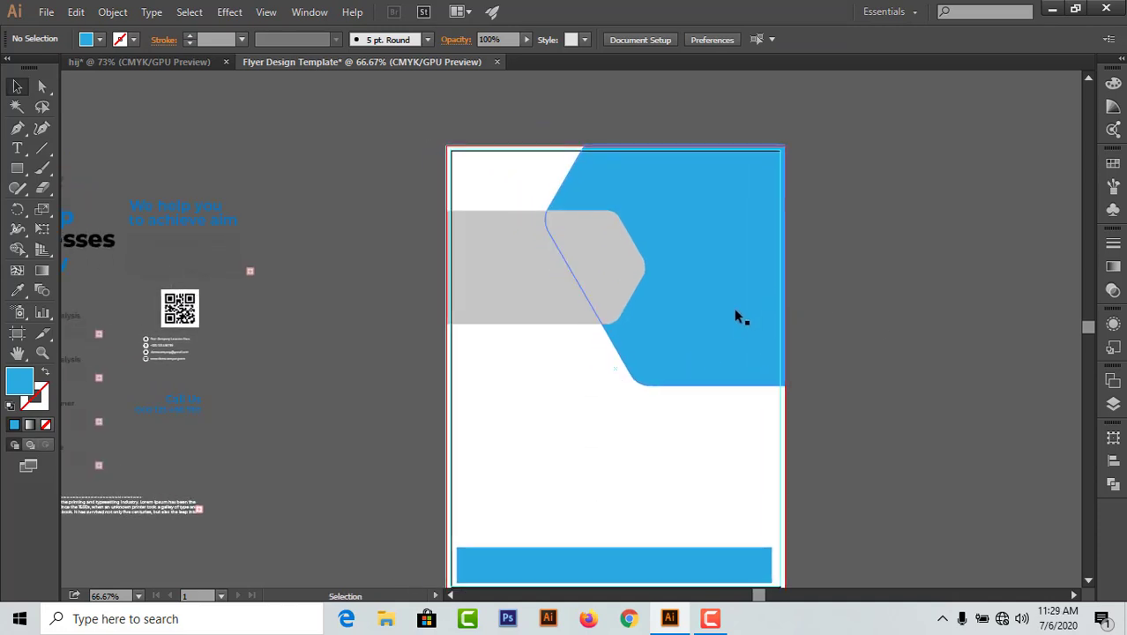
Step: Open business-women-working.jpg from the Office & meeting folder of the Stock Photos on drive E
click(47, 14)
click(53, 68)
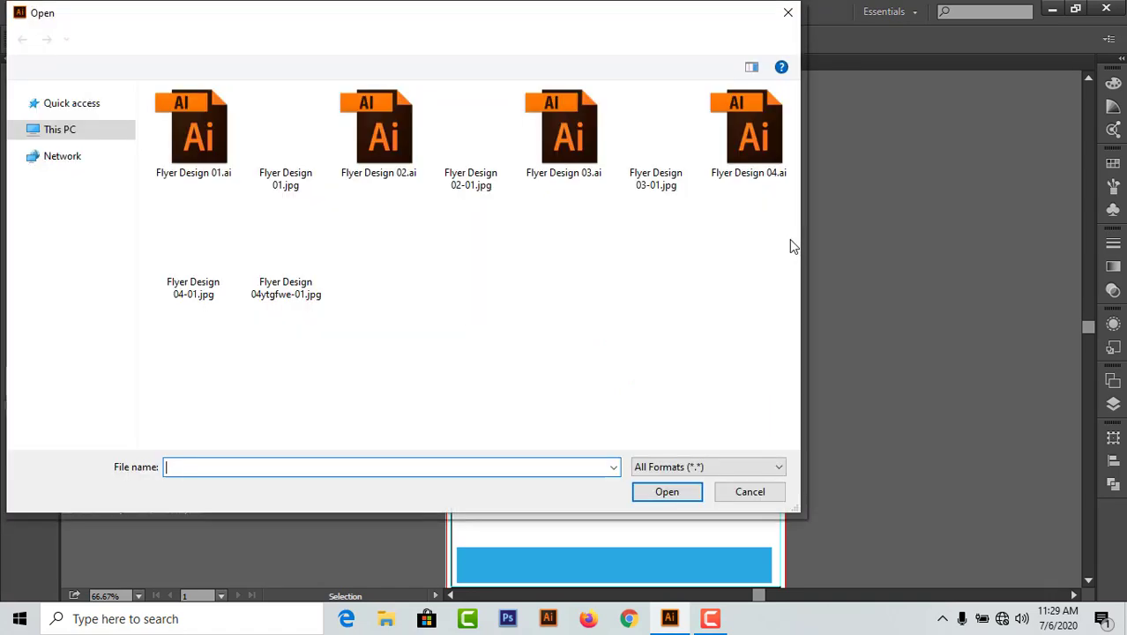
scroll(76, 155, up, 1)
scroll(83, 186, down, 1)
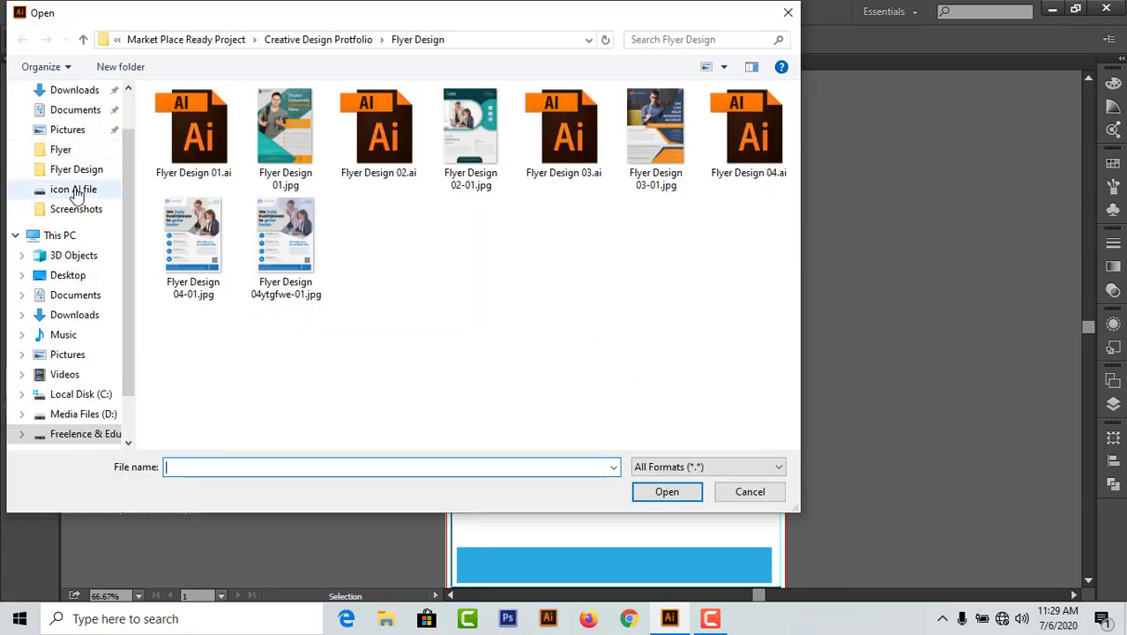
click(79, 433)
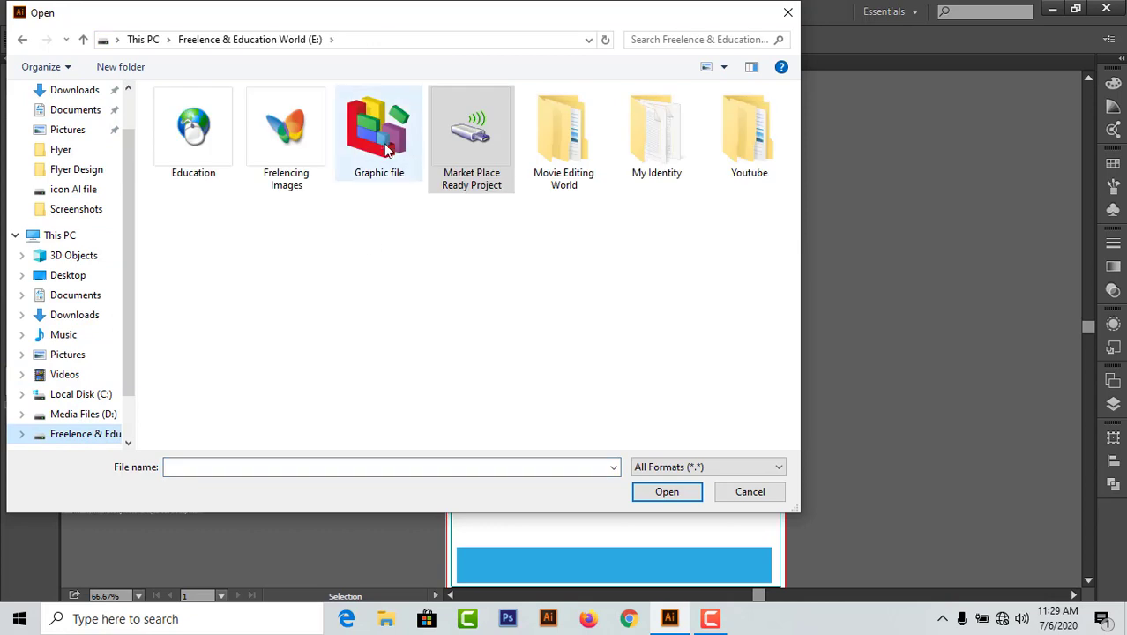
double_click(286, 132)
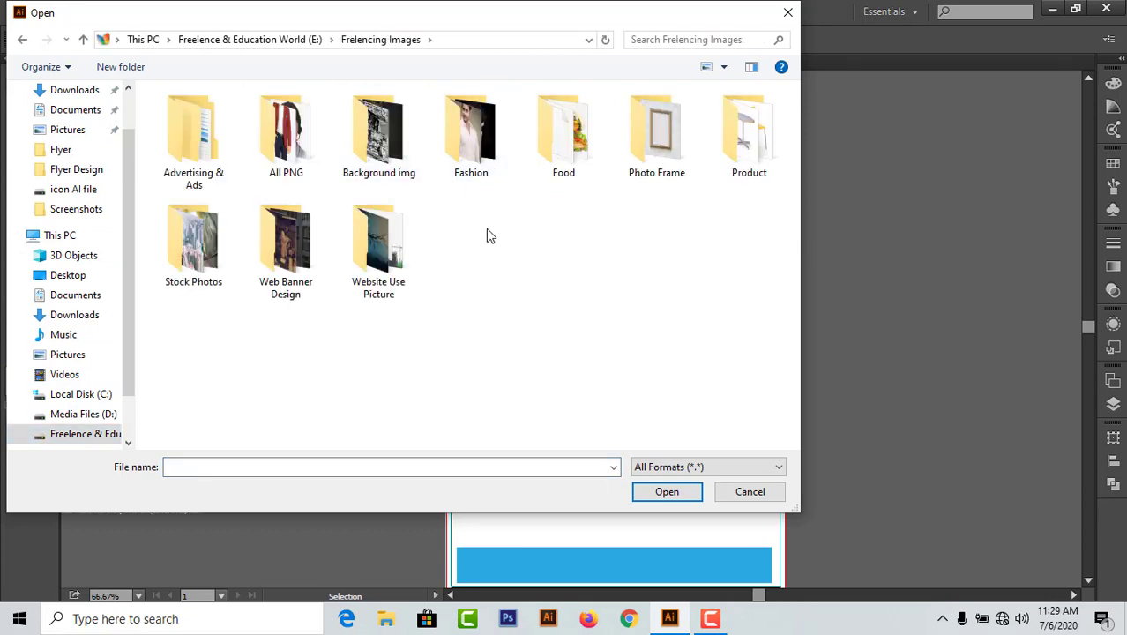
double_click(201, 249)
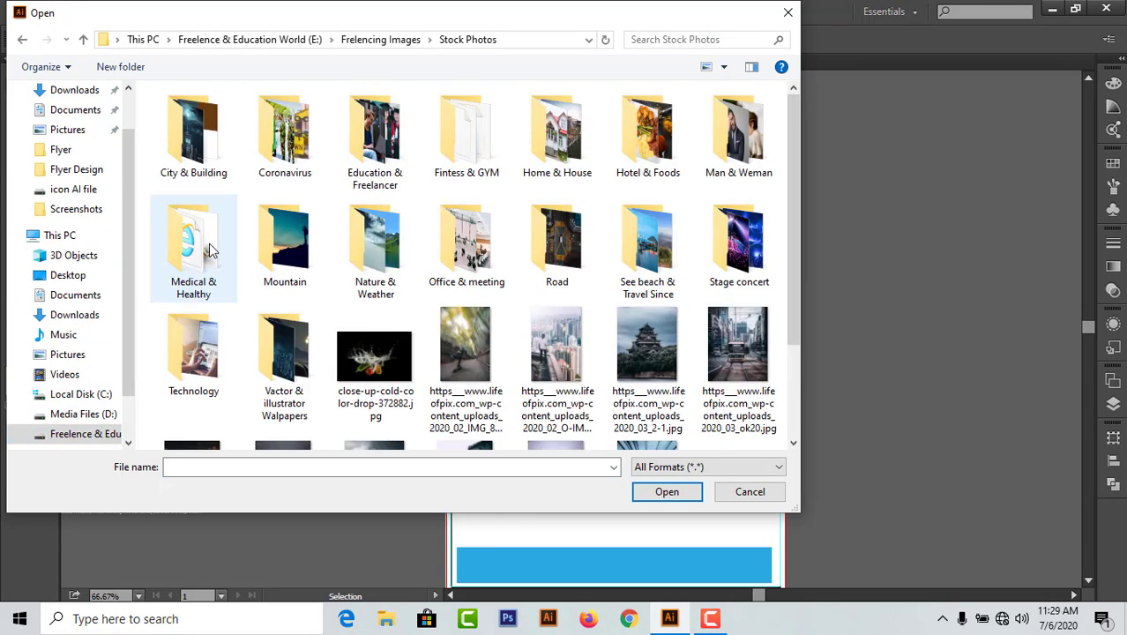
double_click(467, 239)
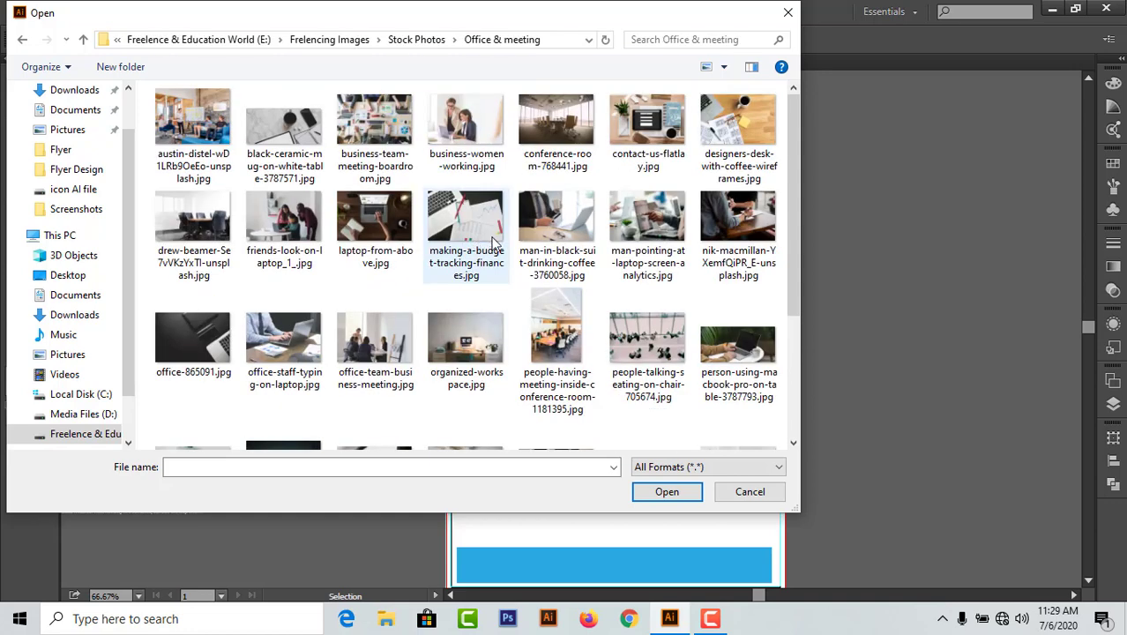
click(466, 124)
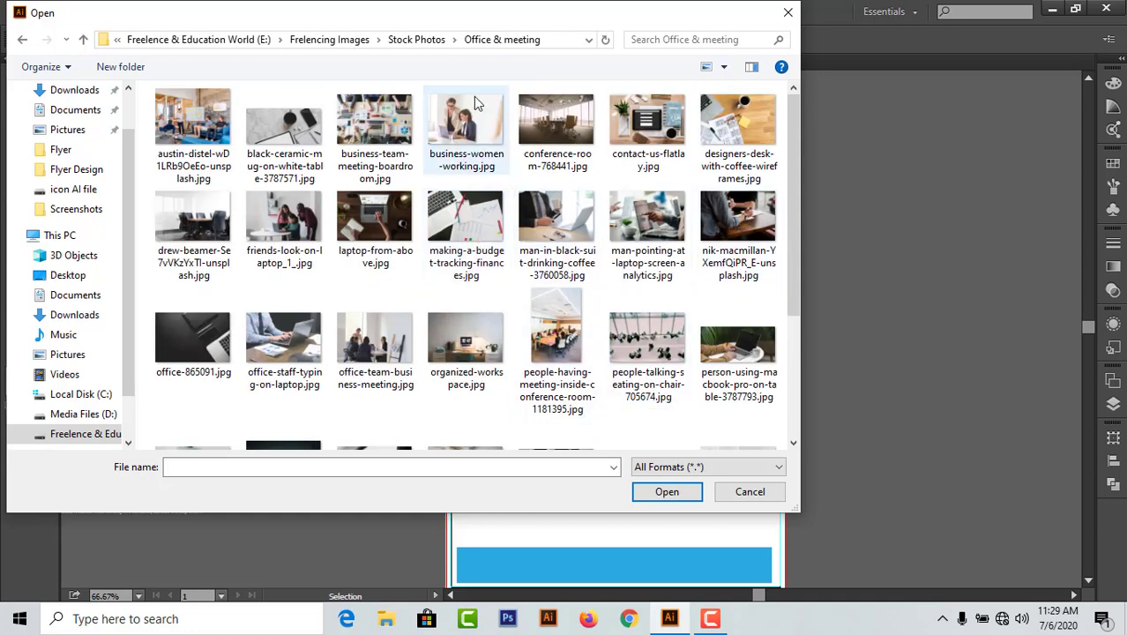
click(668, 492)
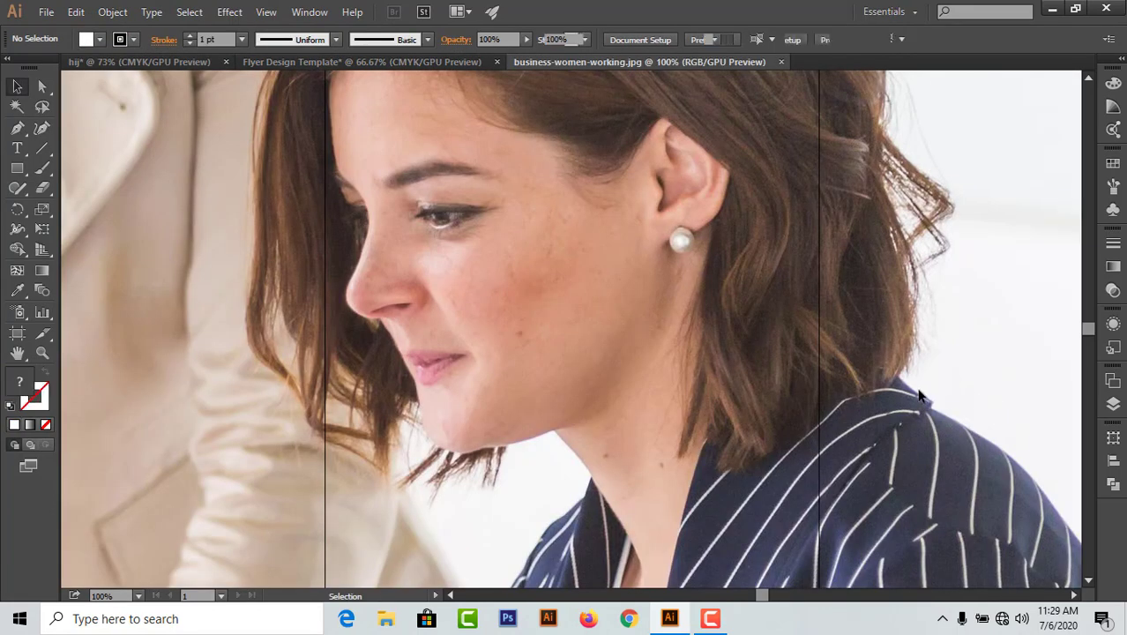
Step: Scale the office photo down to about 7.68 × 5.12 in and move it into the Flyer Design Template document
key(ctrl+minus)
key(ctrl+minus)
key(ctrl+minus)
key(ctrl+minus)
key(ctrl+minus)
key(ctrl+minus)
key(ctrl+minus)
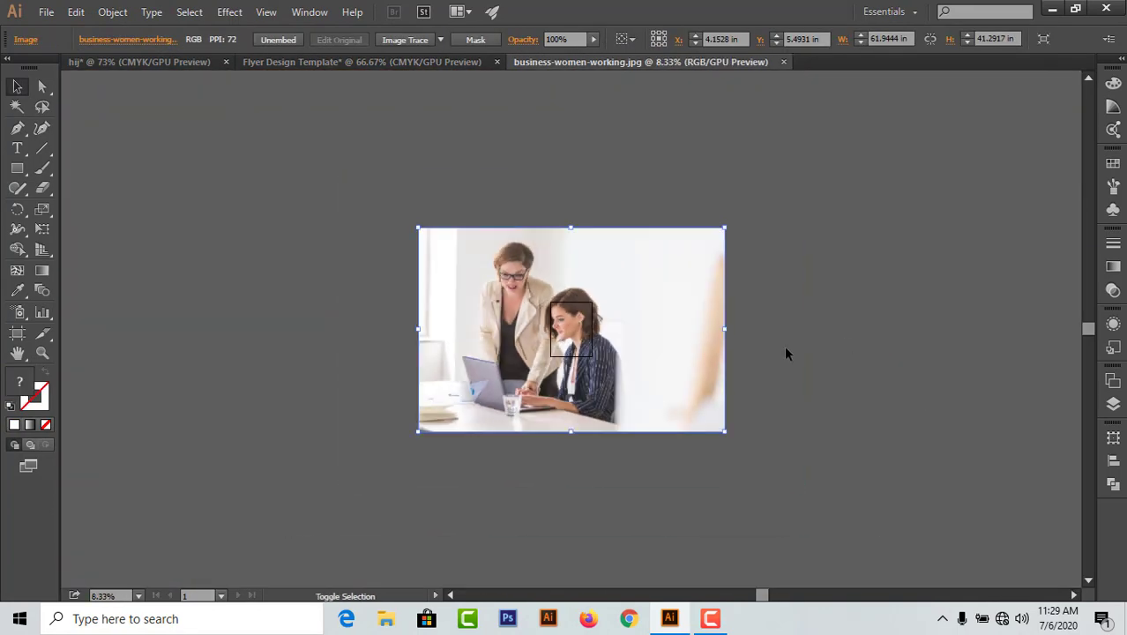
click(731, 230)
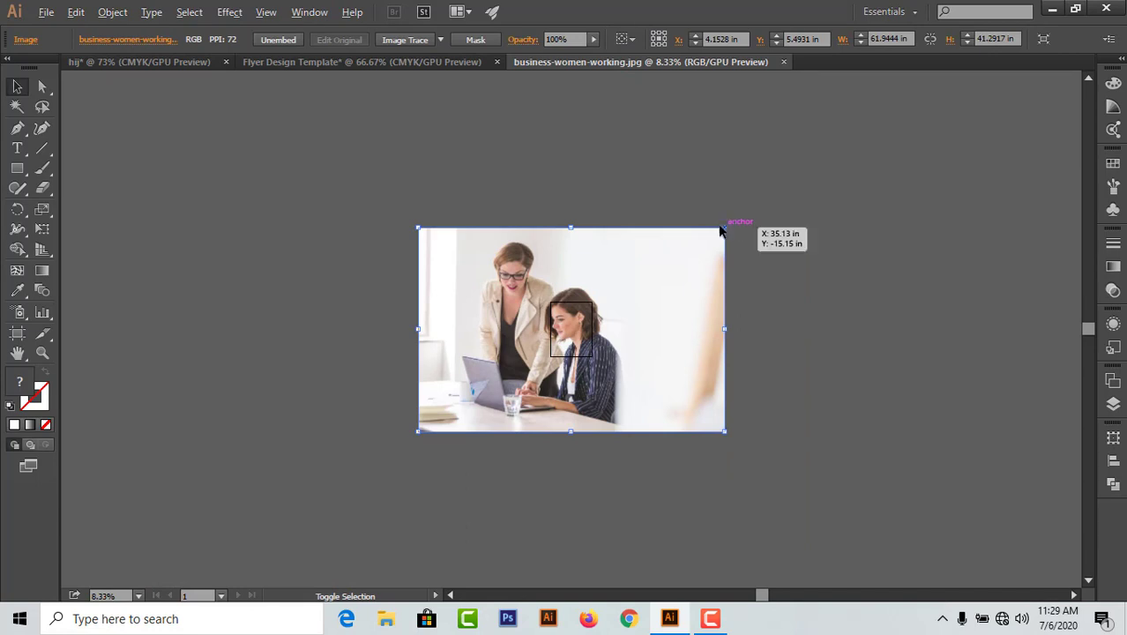
click(723, 232)
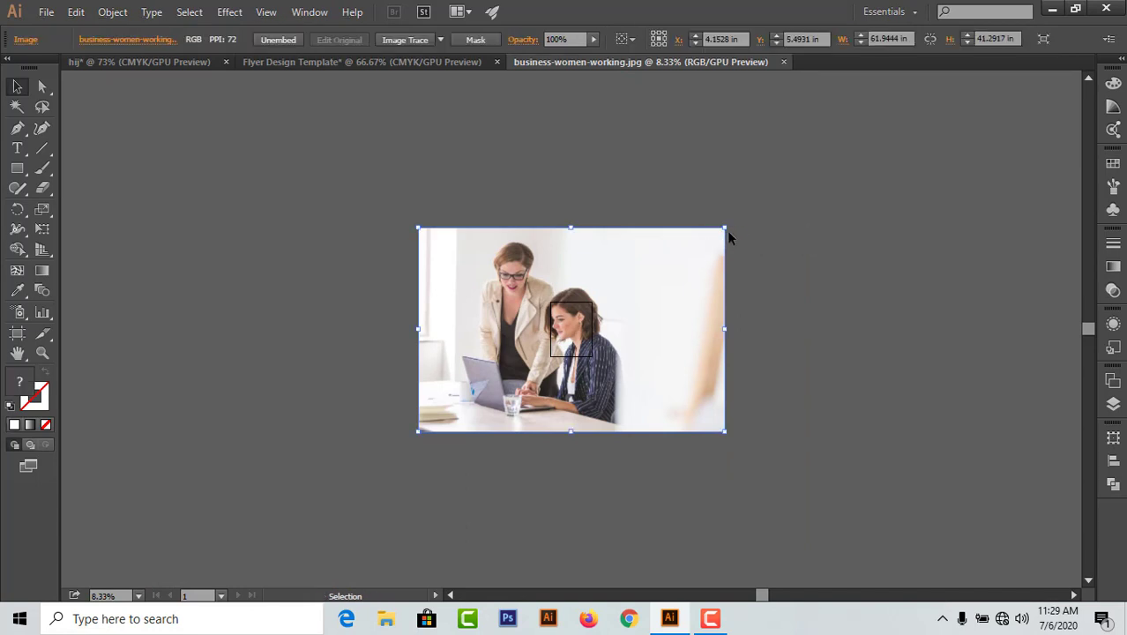
drag(725, 229, 420, 59)
click(788, 324)
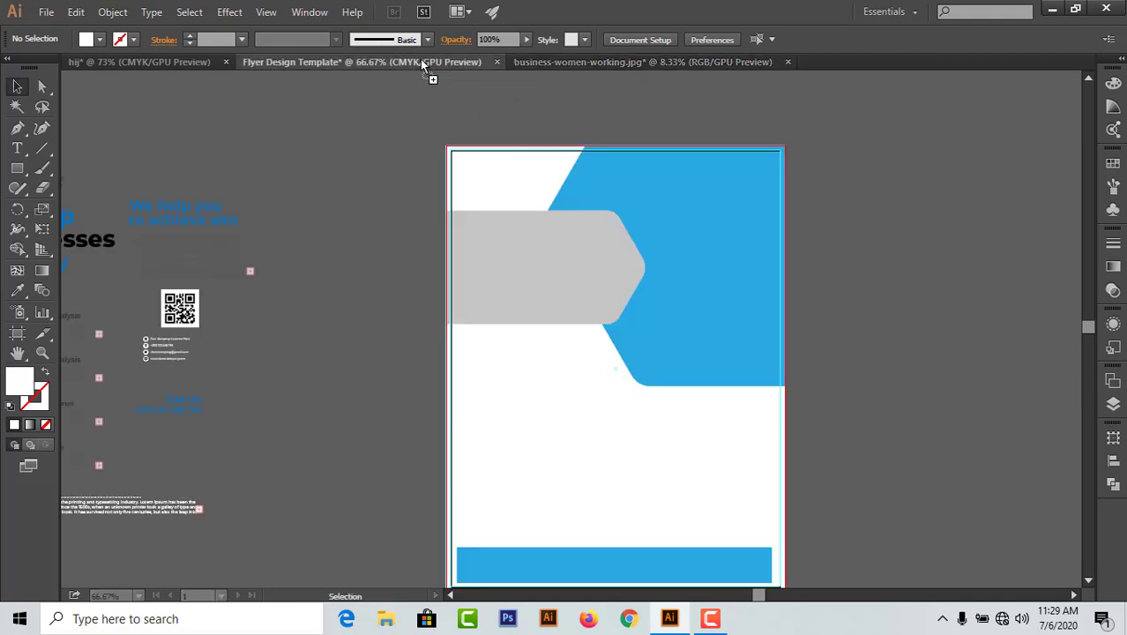
Step: Position the photo over the blue hexagon piece and enlarge it proportionally to about 9.08 × 6.06 in
drag(893, 317, 886, 351)
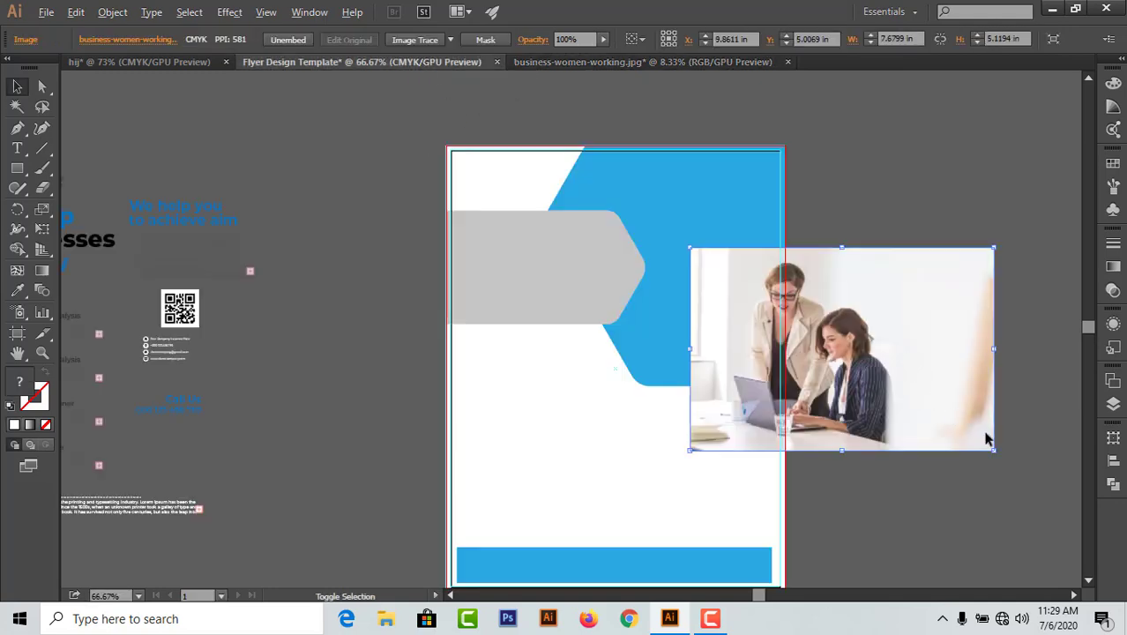
drag(997, 451, 933, 383)
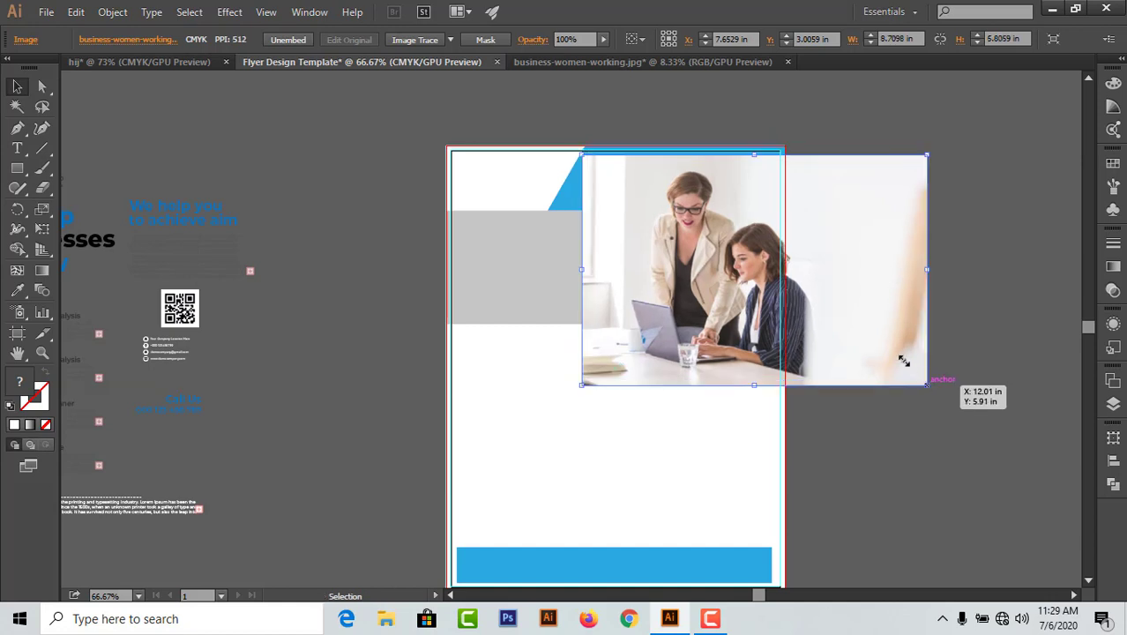
mouse_move(892, 351)
mouse_down()
mouse_move(921, 382)
mouse_move(891, 371)
mouse_up()
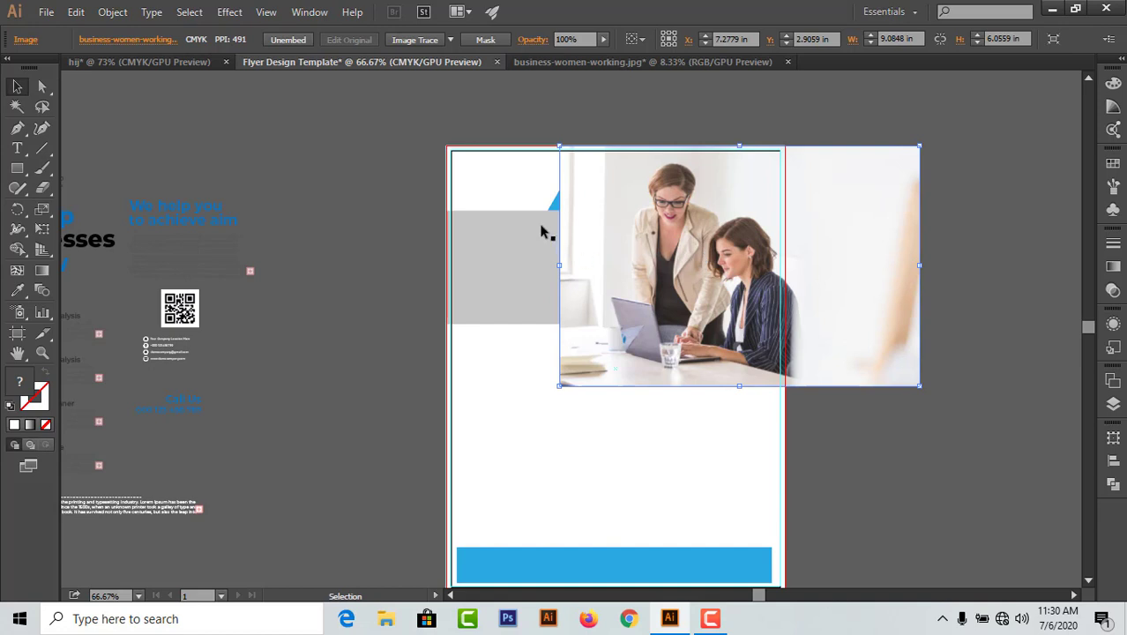
Step: Bring the blue hexagon piece to the front, above the office photo
click(553, 202)
right_click(553, 204)
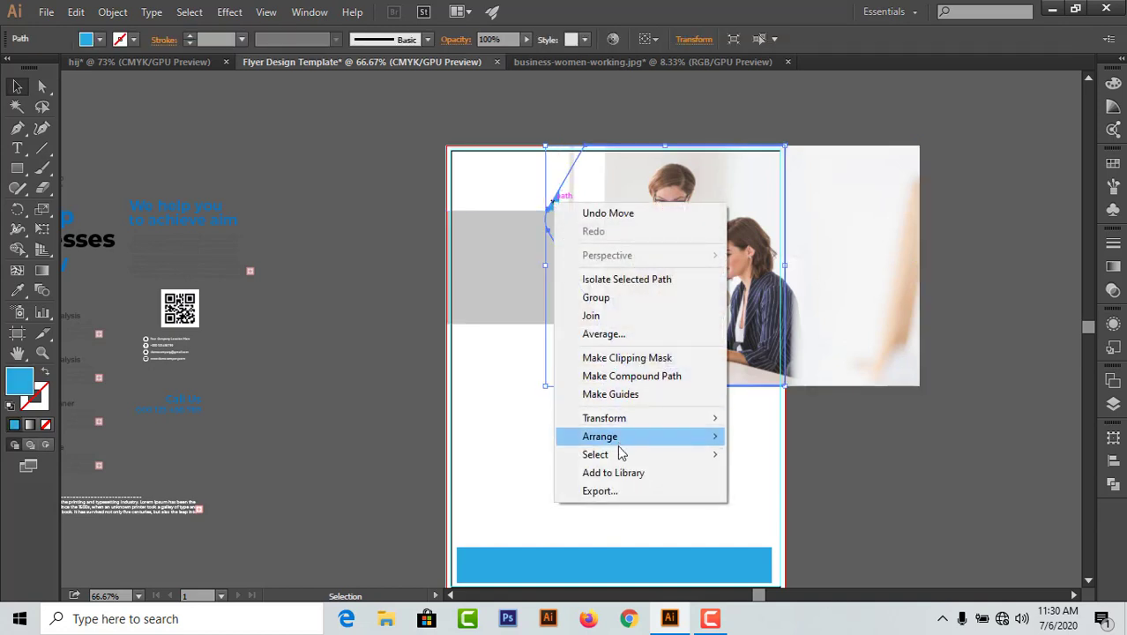
mouse_move(670, 446)
click(785, 434)
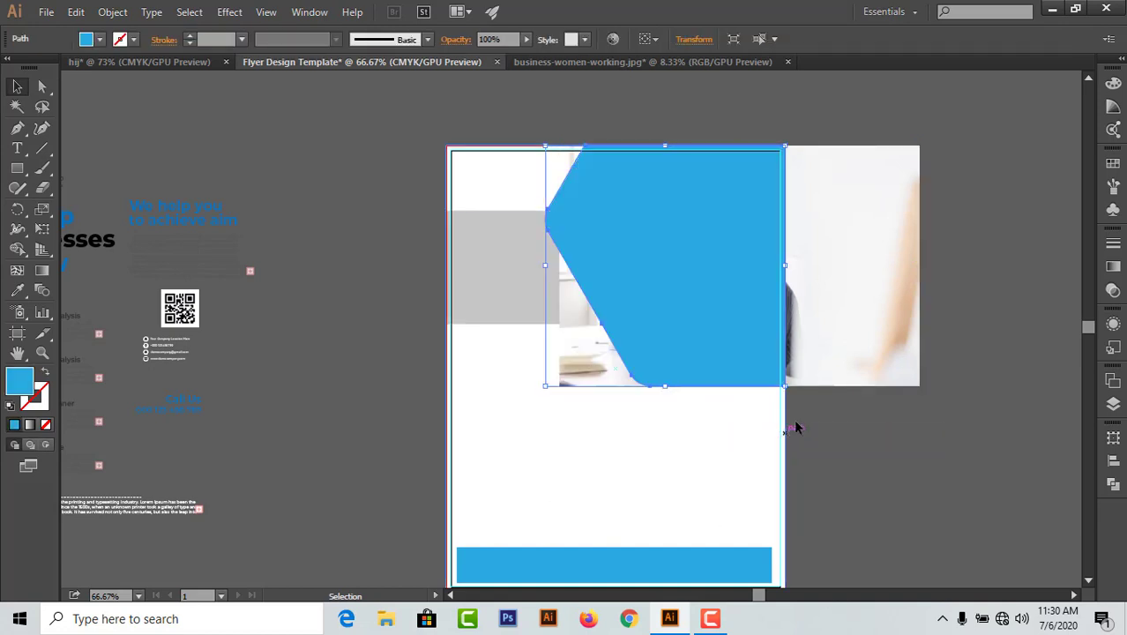
Step: Nudge the photo left and slightly up until it extends behind the whole blue hexagon piece, at about X 6.861 in, Y 2.892 in
click(840, 337)
key(Left)
key(Left)
key(Left)
key(Left)
key(Left)
key(Left)
key(Left)
key(Left)
key(Left)
key(Left)
key(Left)
key(Left)
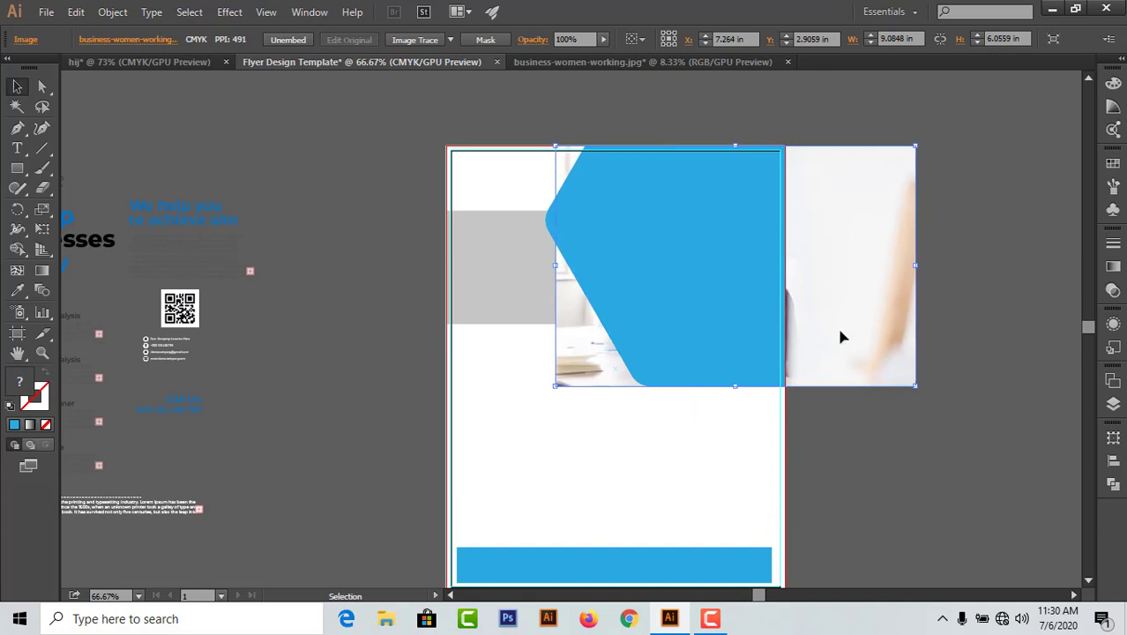
key(Left)
key(Left)
key(Left)
key(Left)
key(Left)
key(Left)
key(Left)
key(Left)
key(Left)
key(Left)
key(Left)
key(Left)
key(Left)
key(Left)
key(Left)
key(Left)
key(Left)
key(Left)
key(Left)
key(Left)
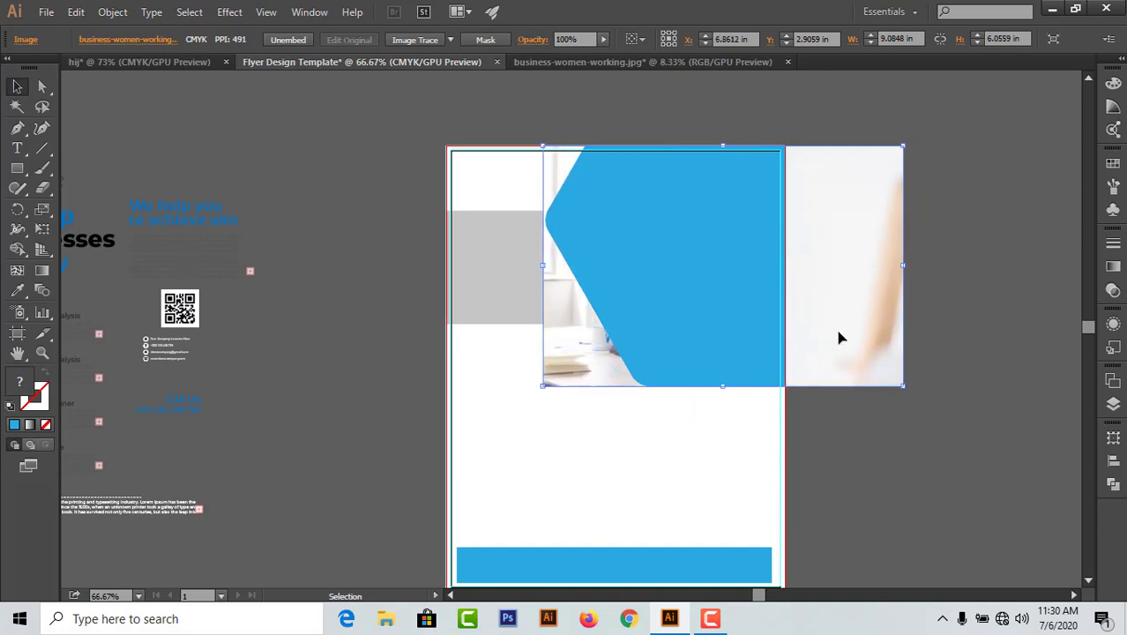
key(Up)
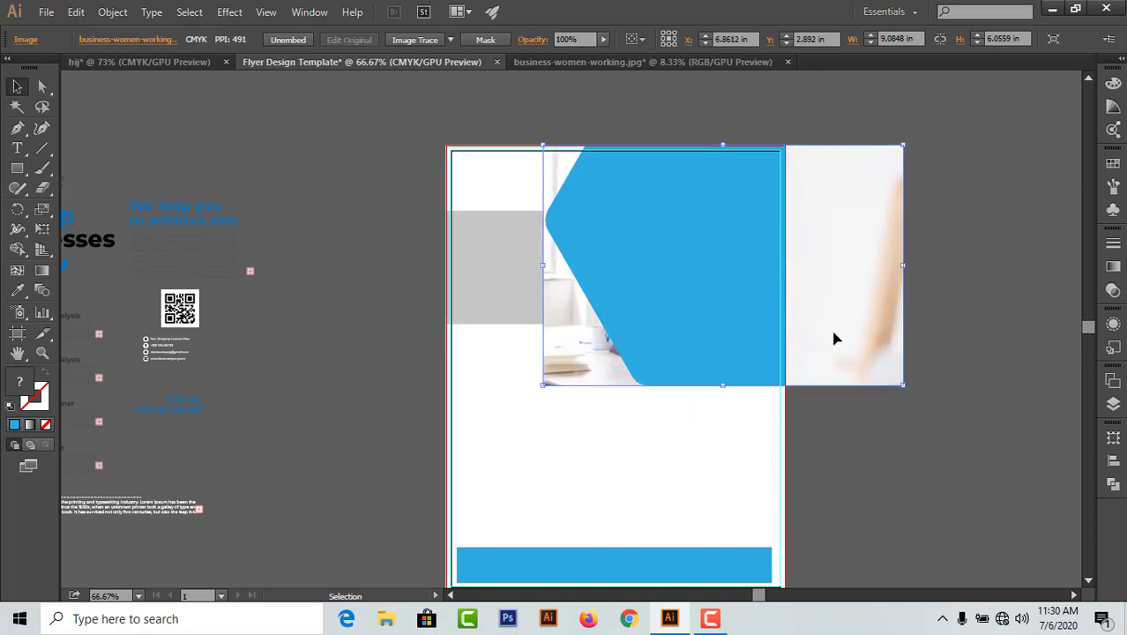
key(Up)
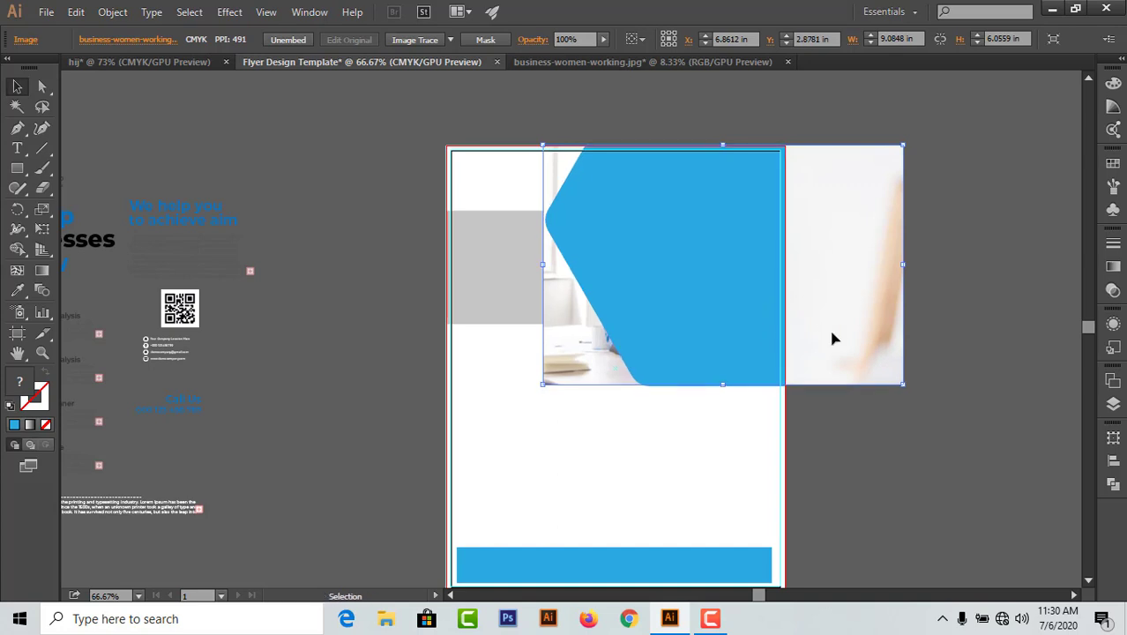
key(Down)
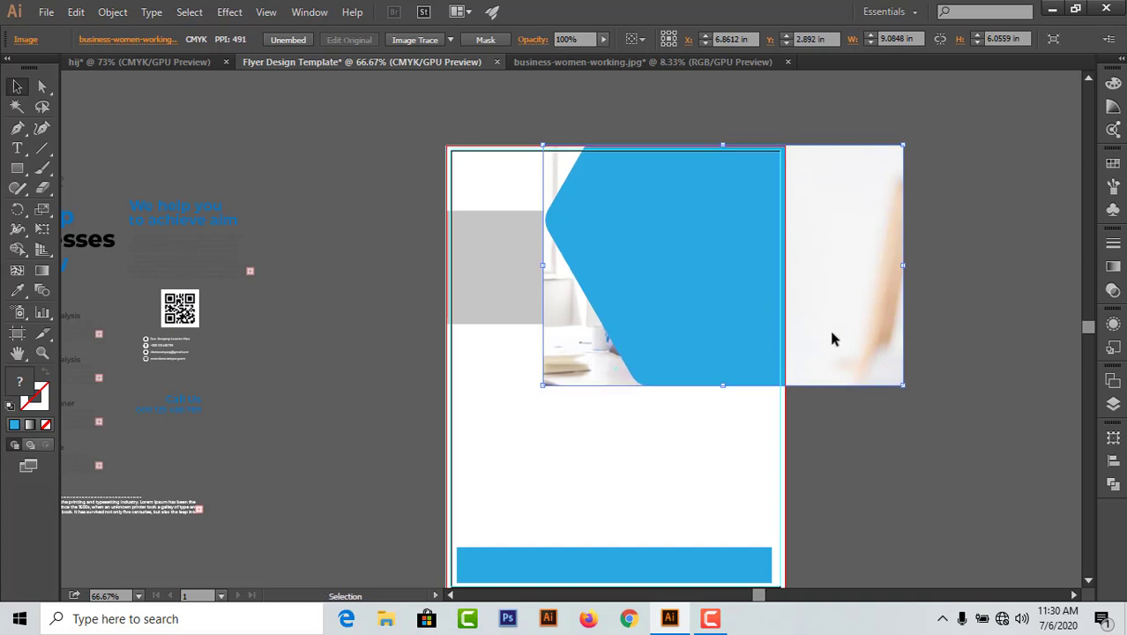
Step: Clip the office photo to the blue hexagon piece with a clipping mask
shift+click(692, 267)
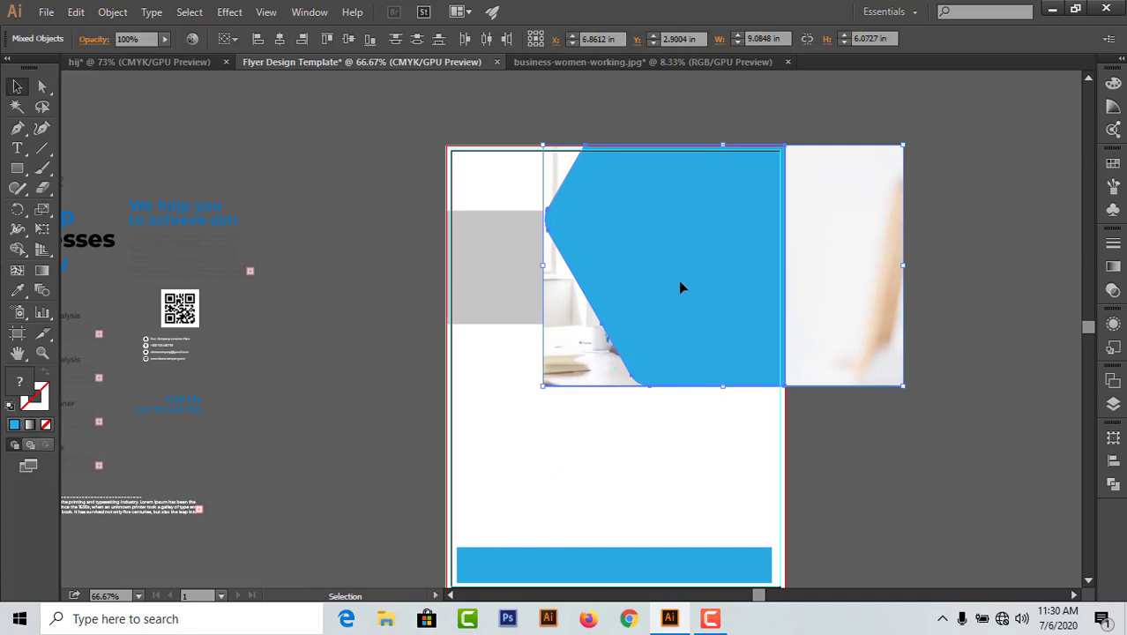
right_click(680, 285)
click(764, 379)
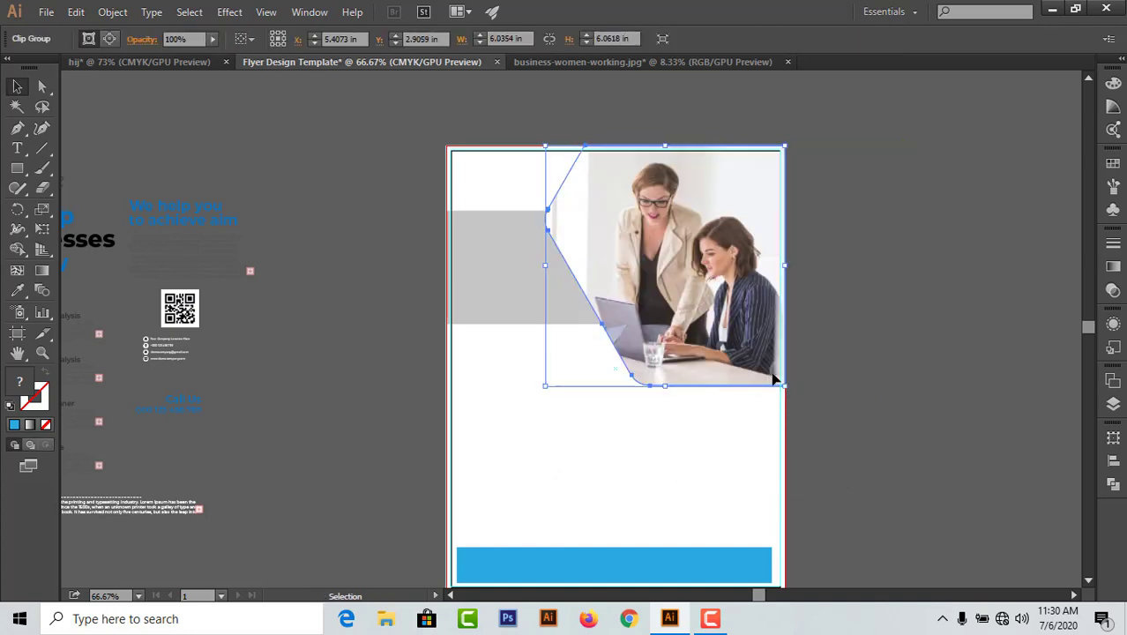
click(903, 309)
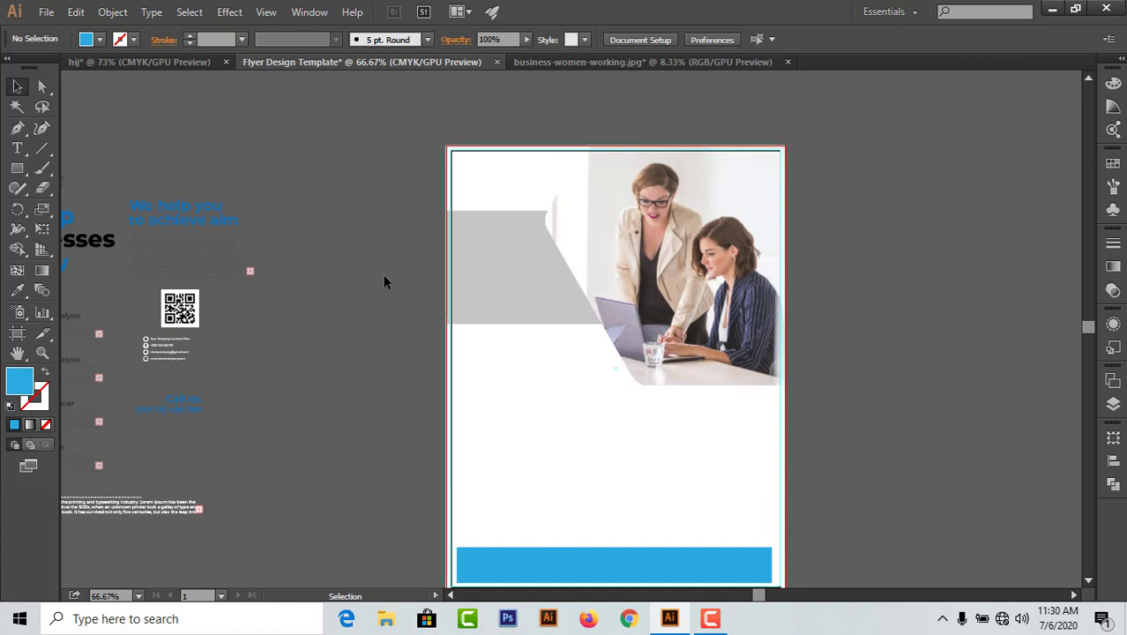
Step: Bring the gray arrow shape to the front, above the clipped photo
click(516, 270)
right_click(516, 270)
mouse_move(576, 499)
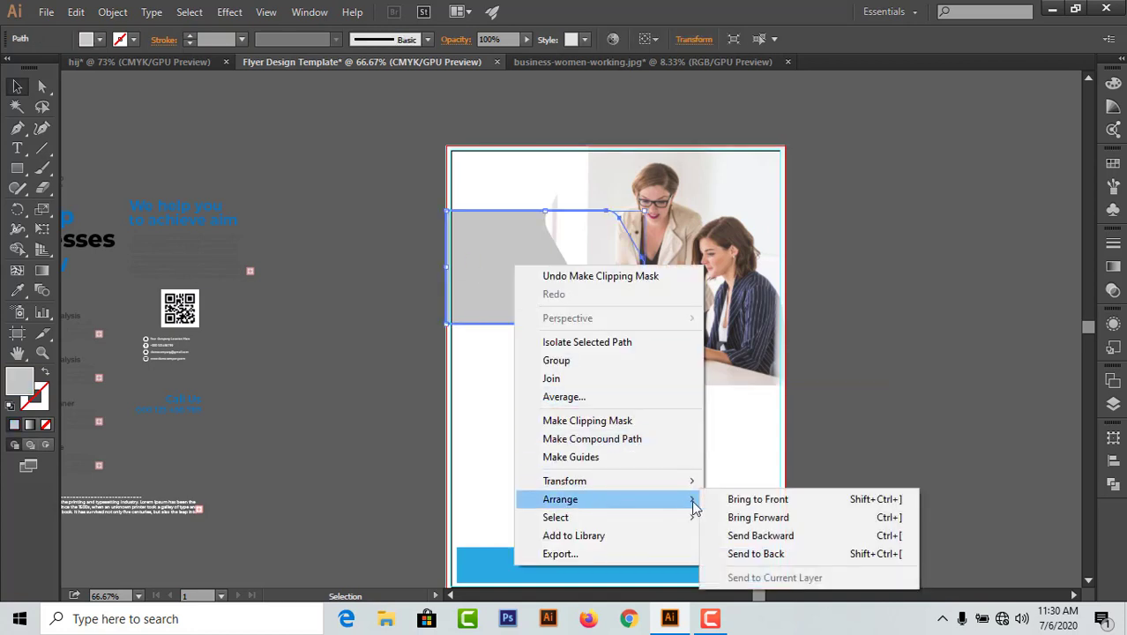
click(758, 501)
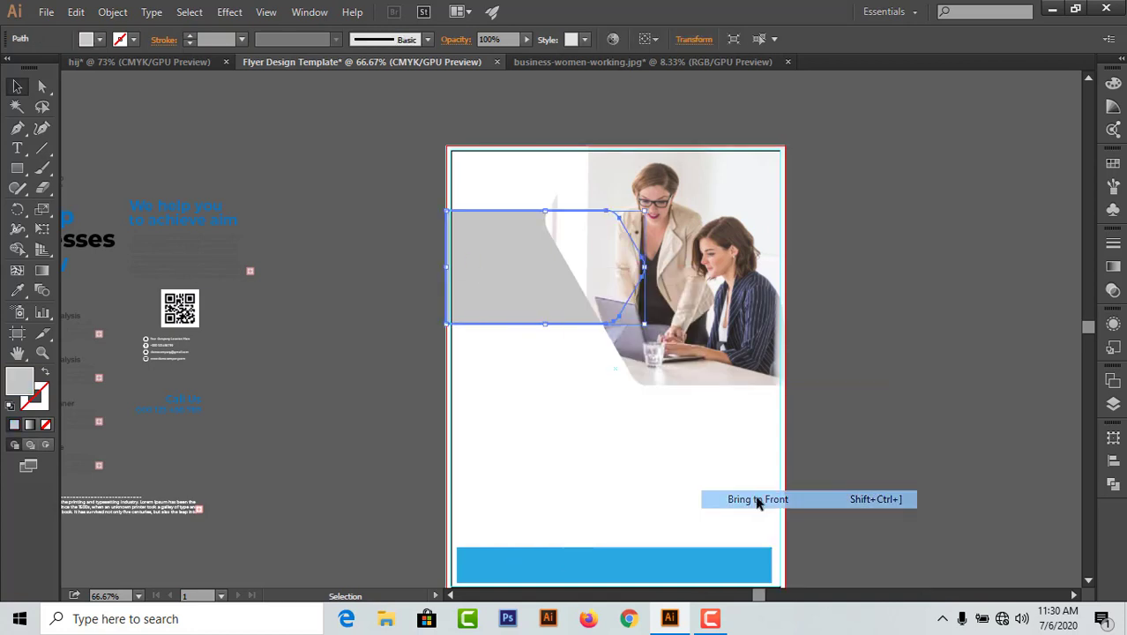
click(833, 287)
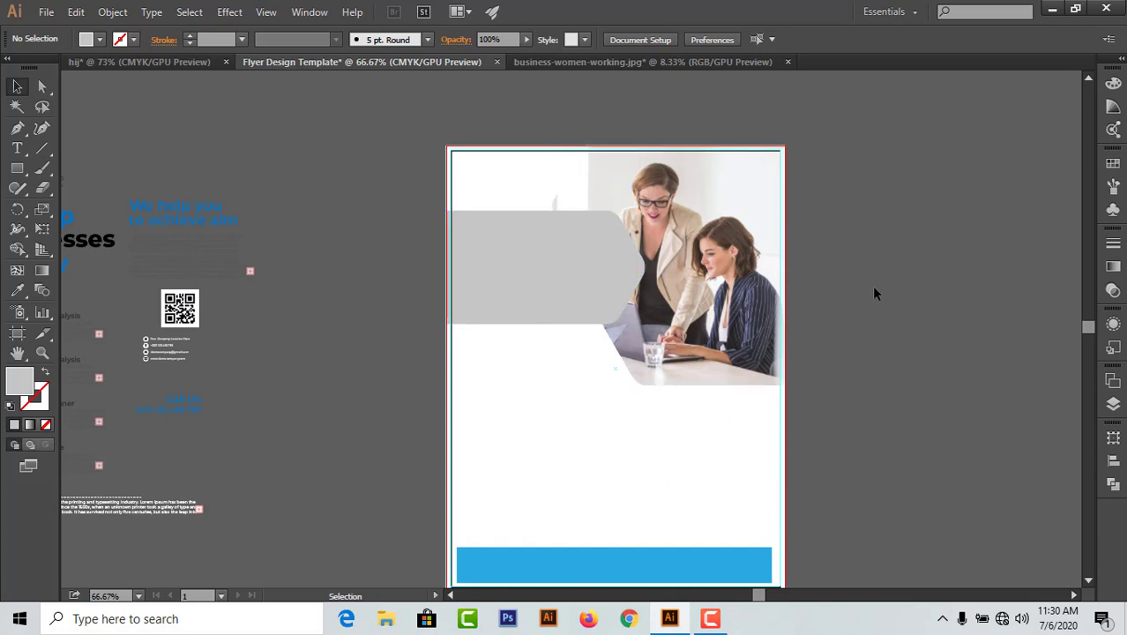
Step: Fill the gray arrow shape with a lighter gray swatch
click(524, 275)
click(100, 39)
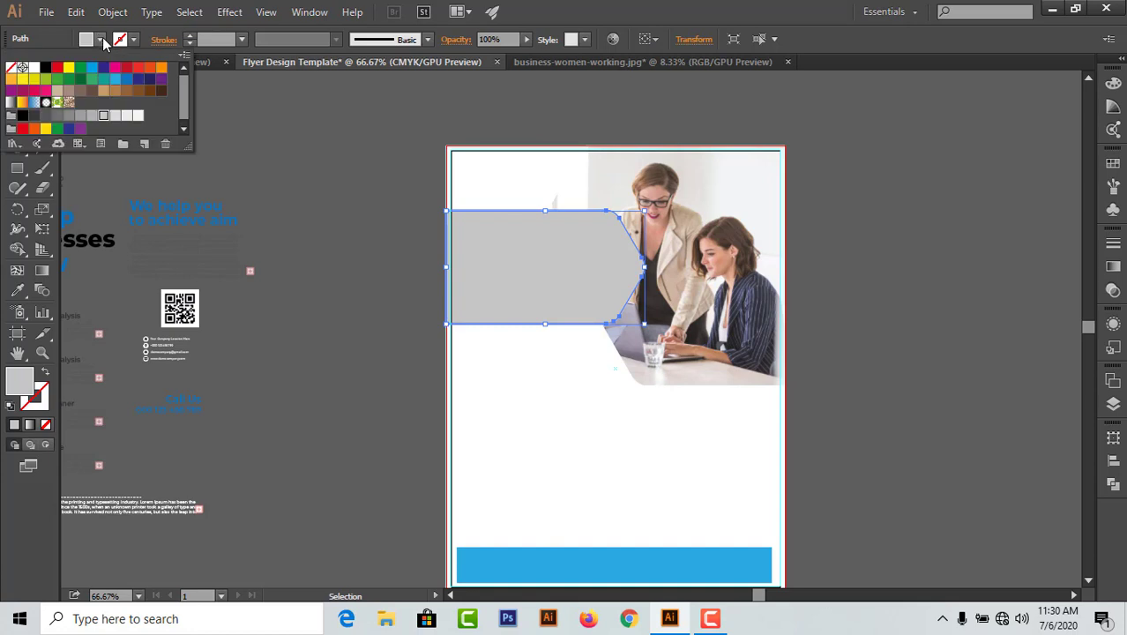
click(126, 116)
click(362, 275)
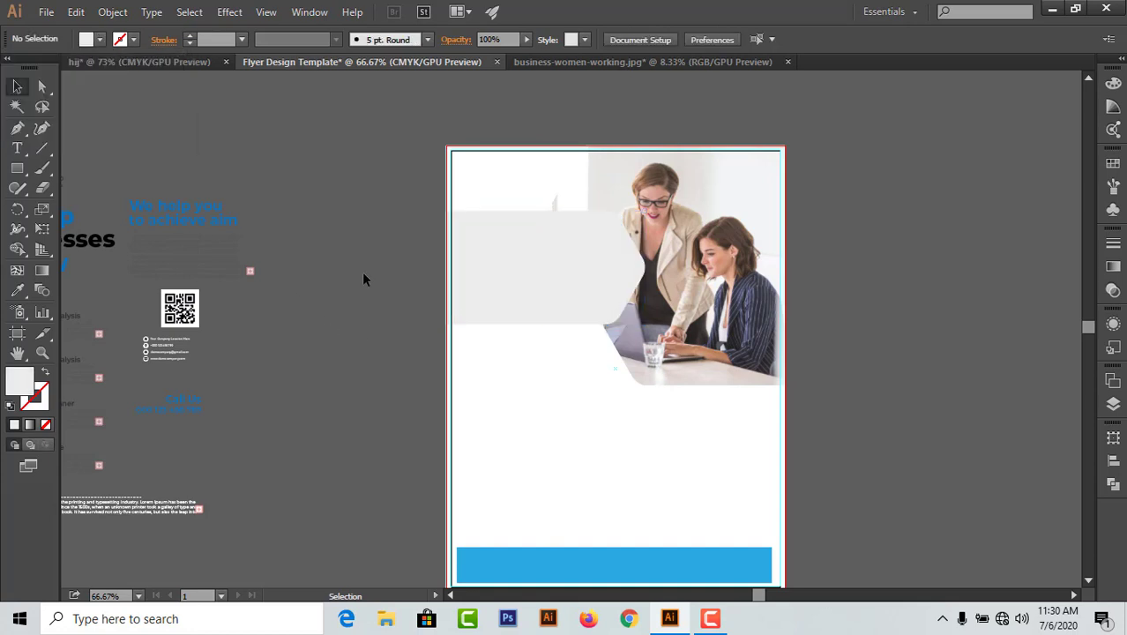
Step: Start a Drop Shadow effect on the light gray arrow shape and set the shadow colour to gray #878787
click(507, 271)
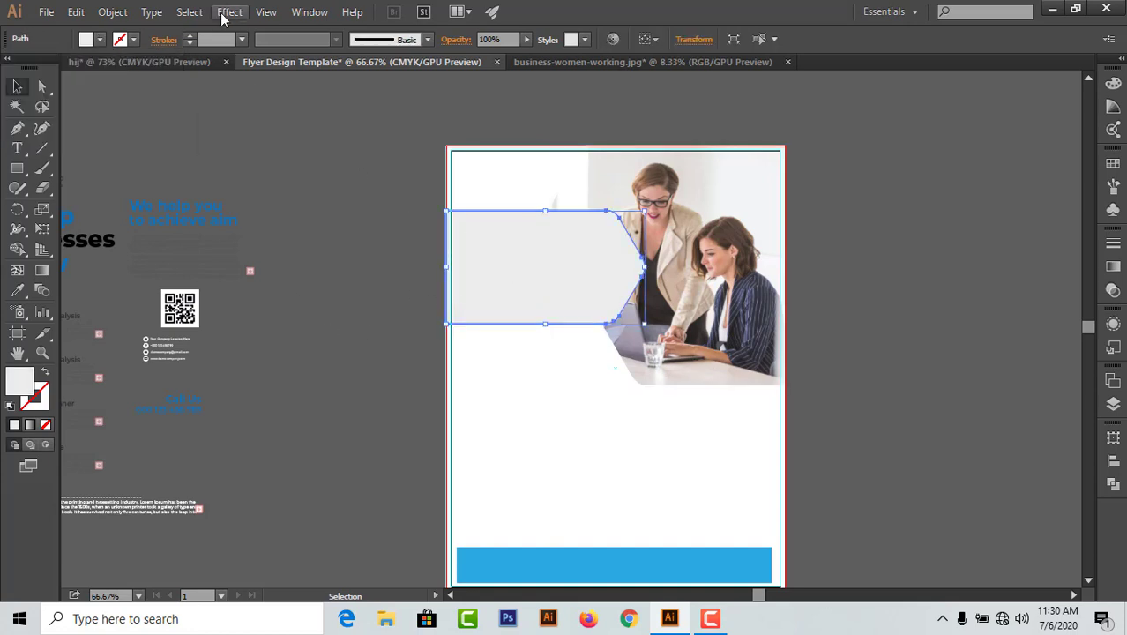
click(228, 12)
mouse_move(351, 206)
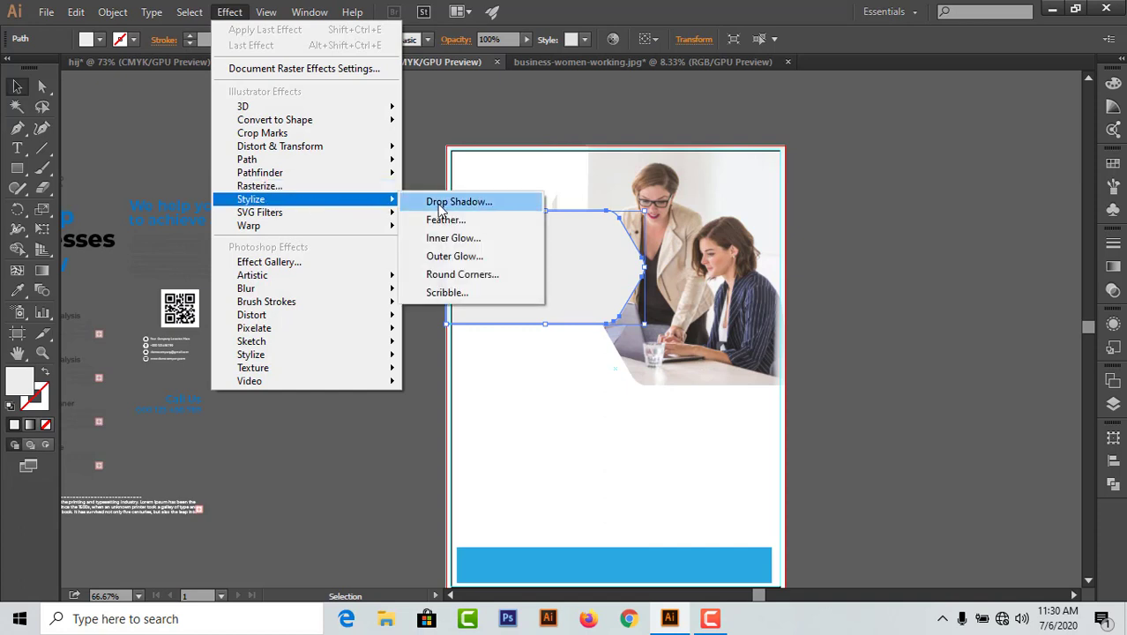
click(454, 202)
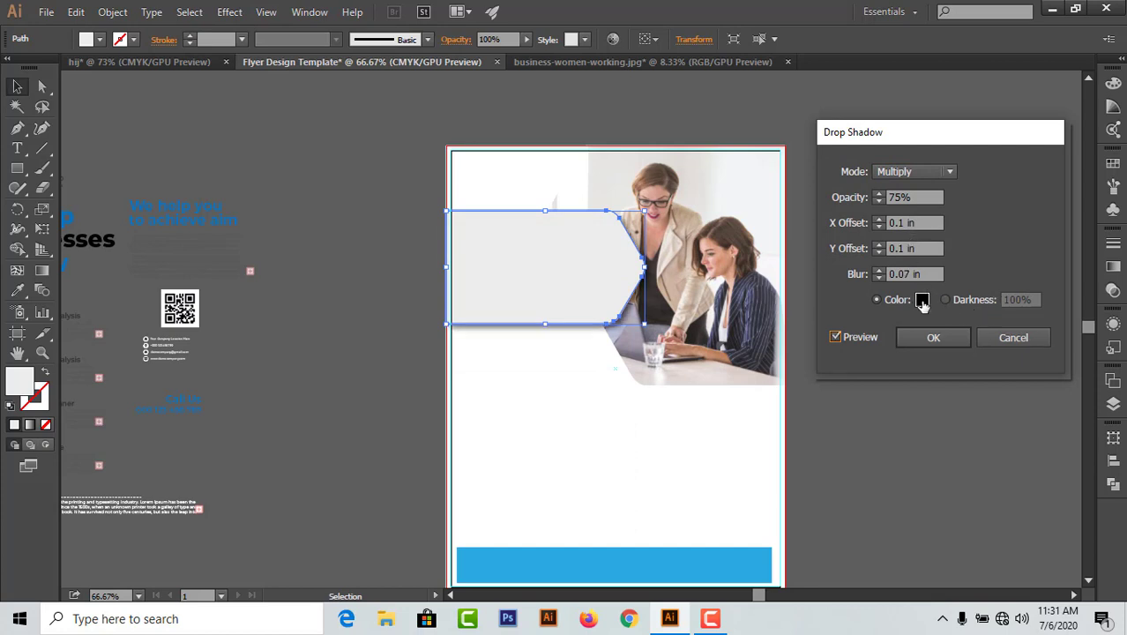
click(922, 299)
drag(605, 362, 556, 336)
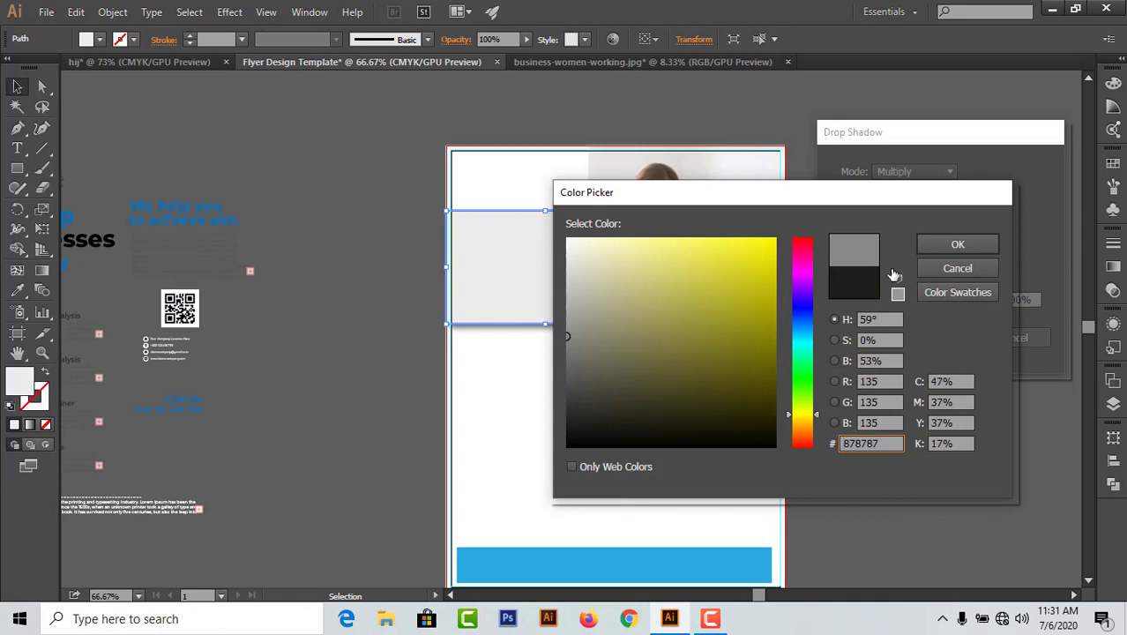
click(951, 247)
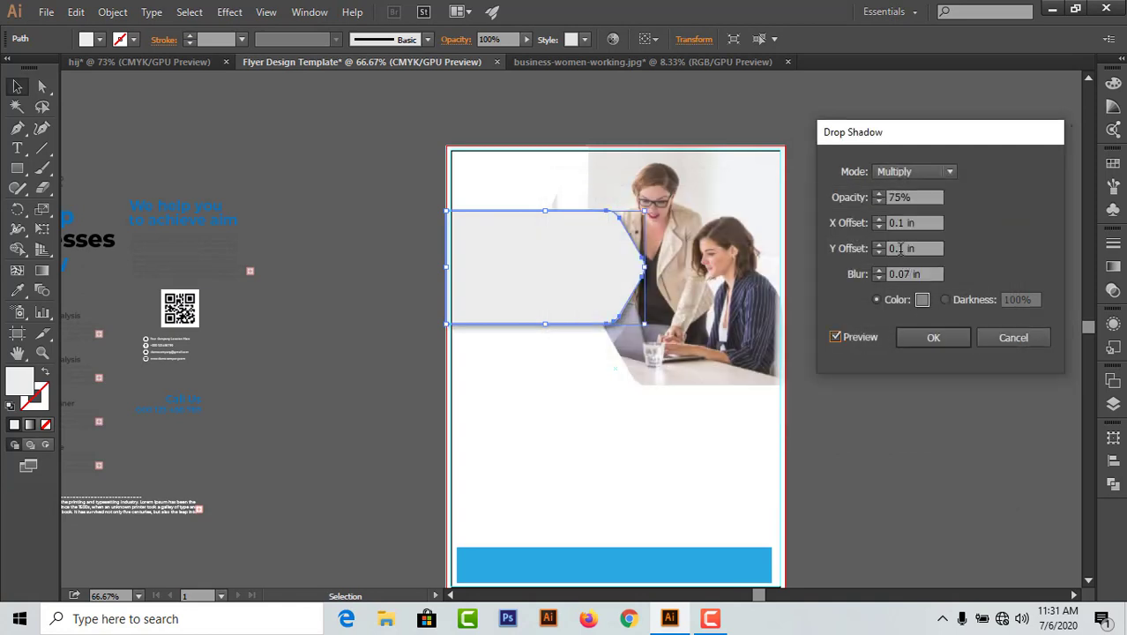
Step: Try X and Y offsets of 0 in for the drop shadow, restoring both to 0.1 in
click(910, 249)
key(Down)
click(905, 223)
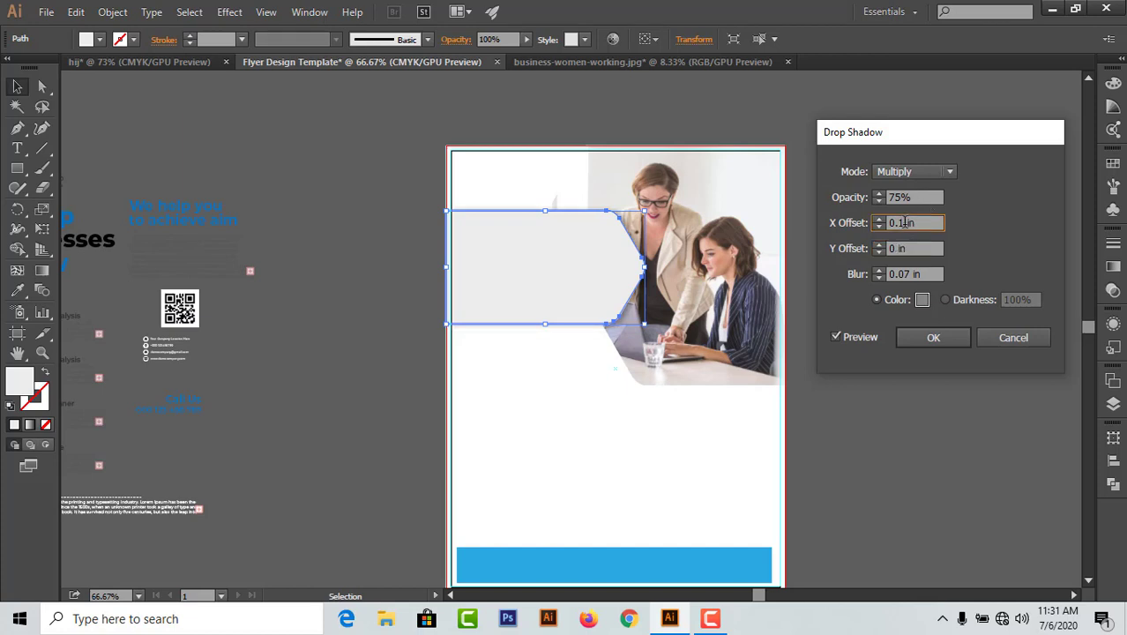
key(Down)
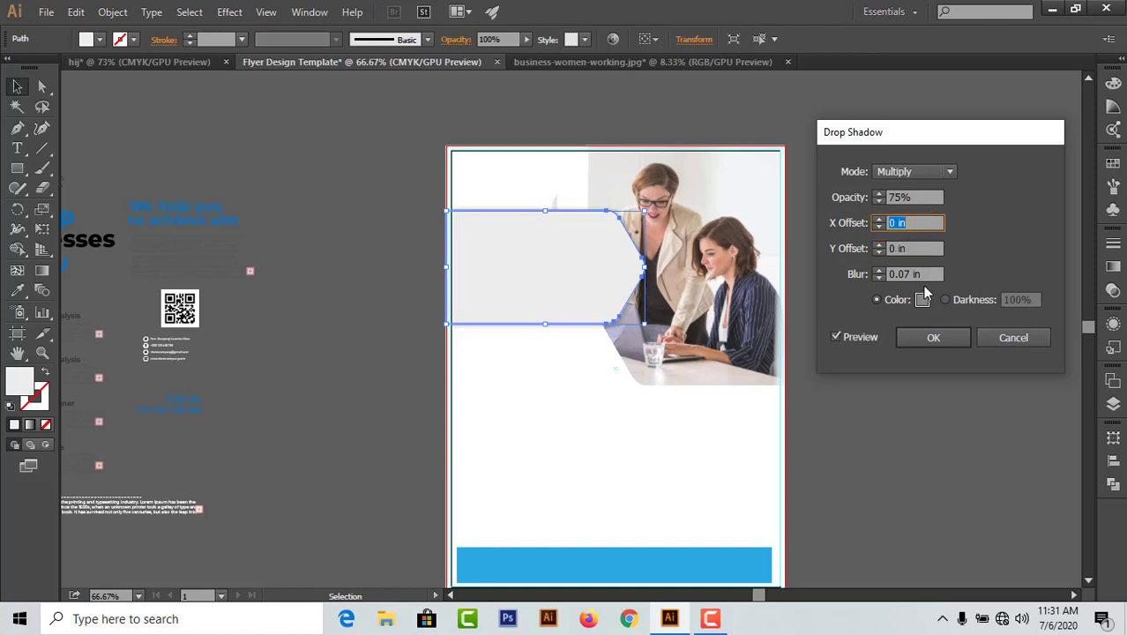
key(Up)
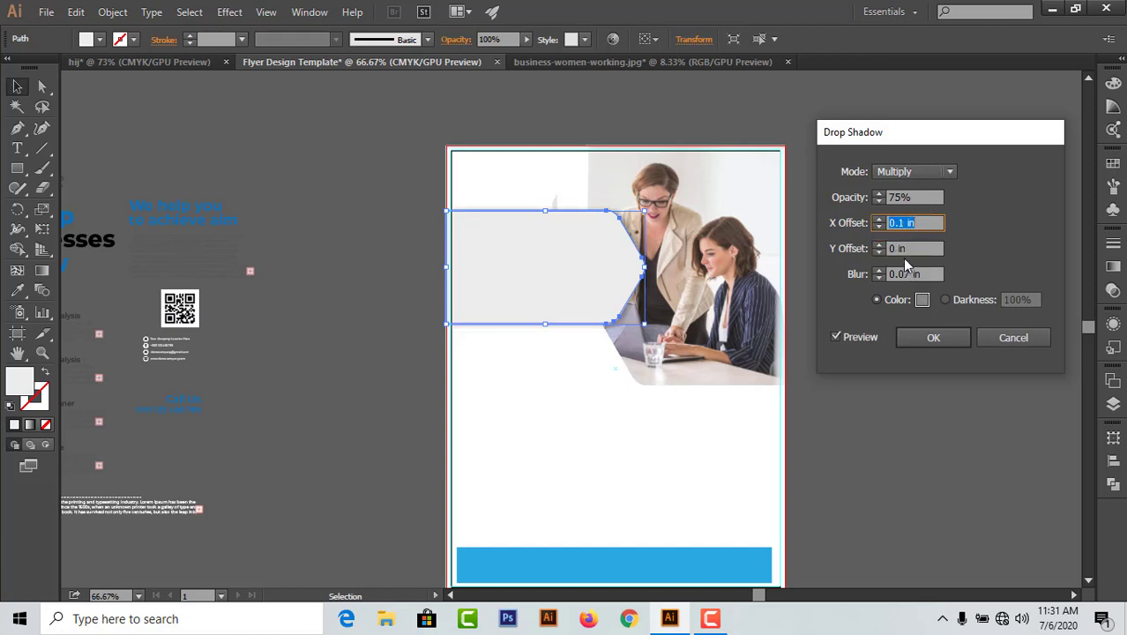
click(917, 248)
key(Up)
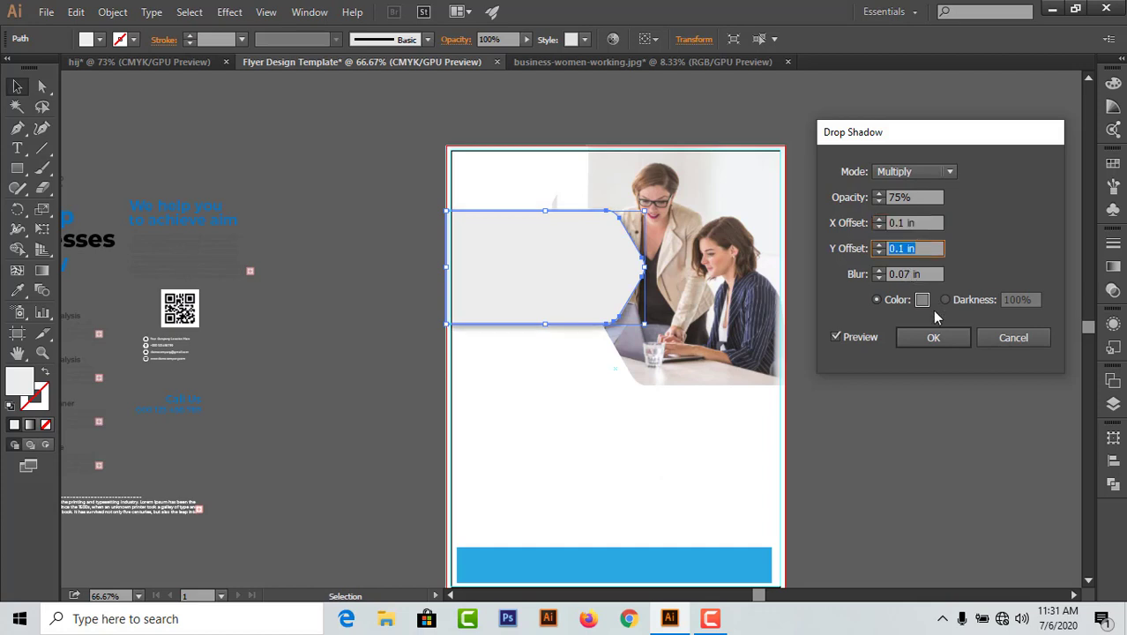
Step: Set the drop shadow's opacity to 65% and apply the effect to the arrow shape
click(915, 197)
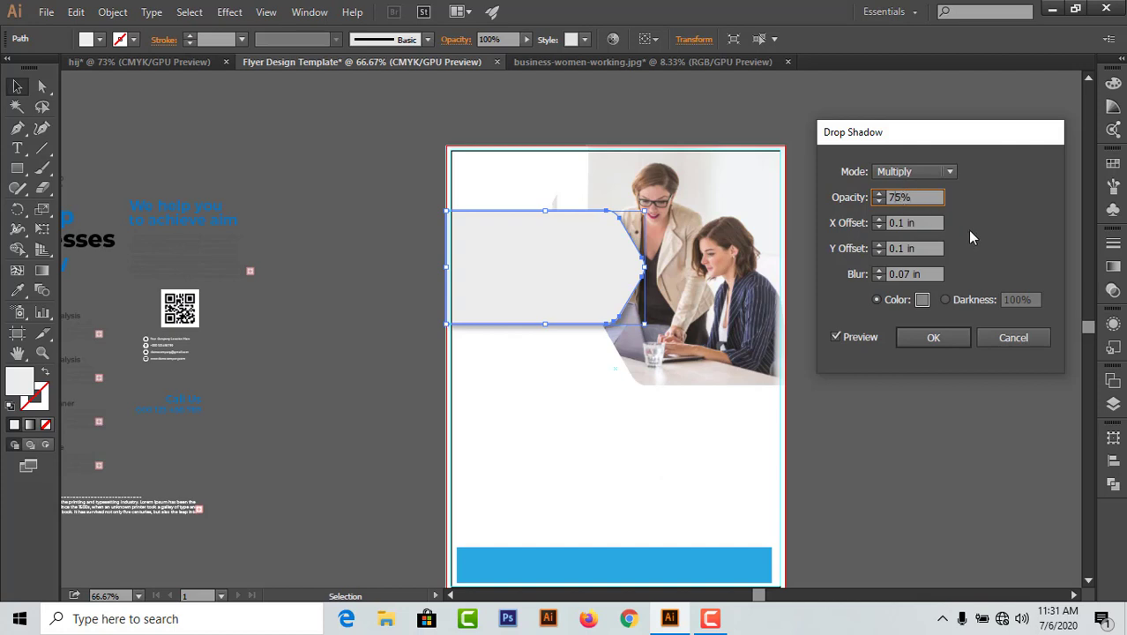
key(BackSpace)
text(6)
click(933, 339)
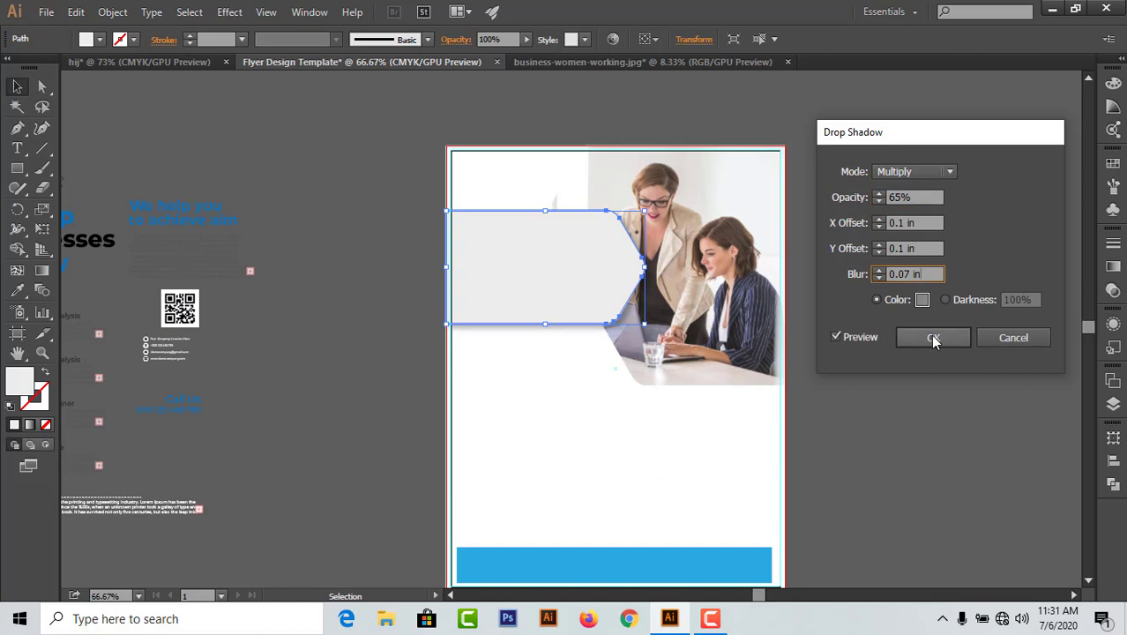
click(886, 288)
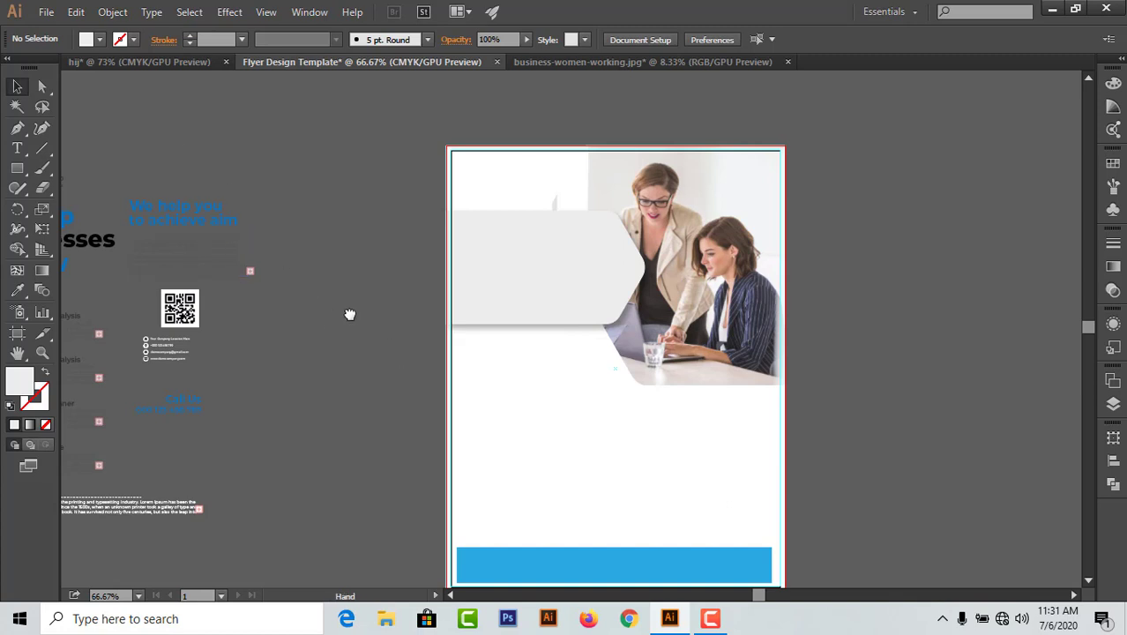
Step: Ungroup the prepared text and icon content beside the artboard
drag(349, 314, 520, 257)
click(252, 177)
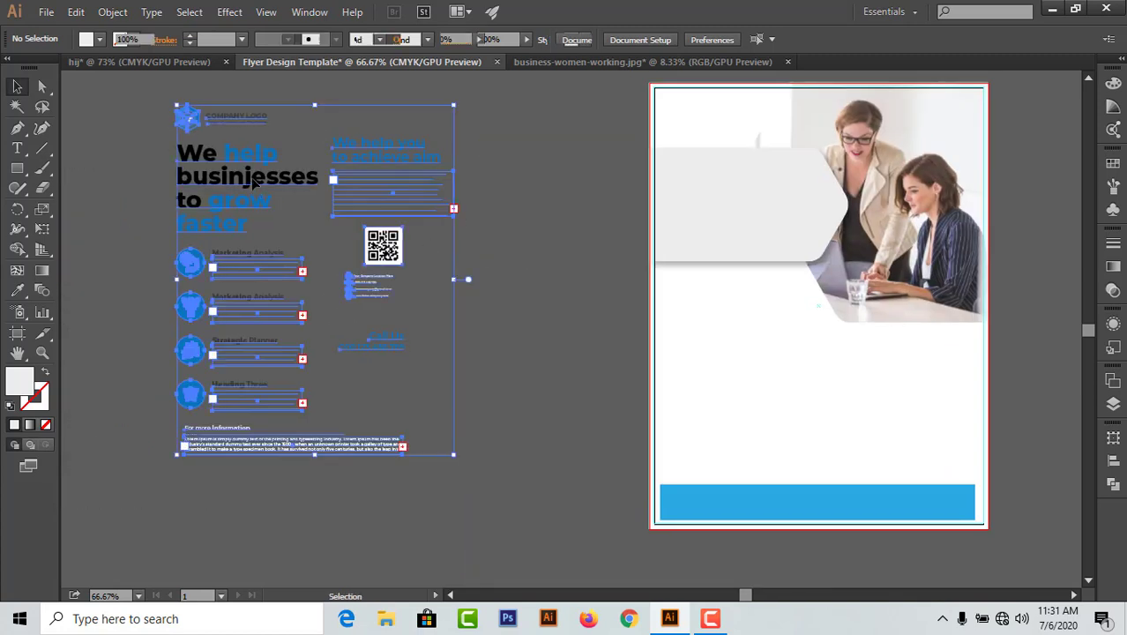
right_click(252, 177)
click(335, 265)
click(533, 209)
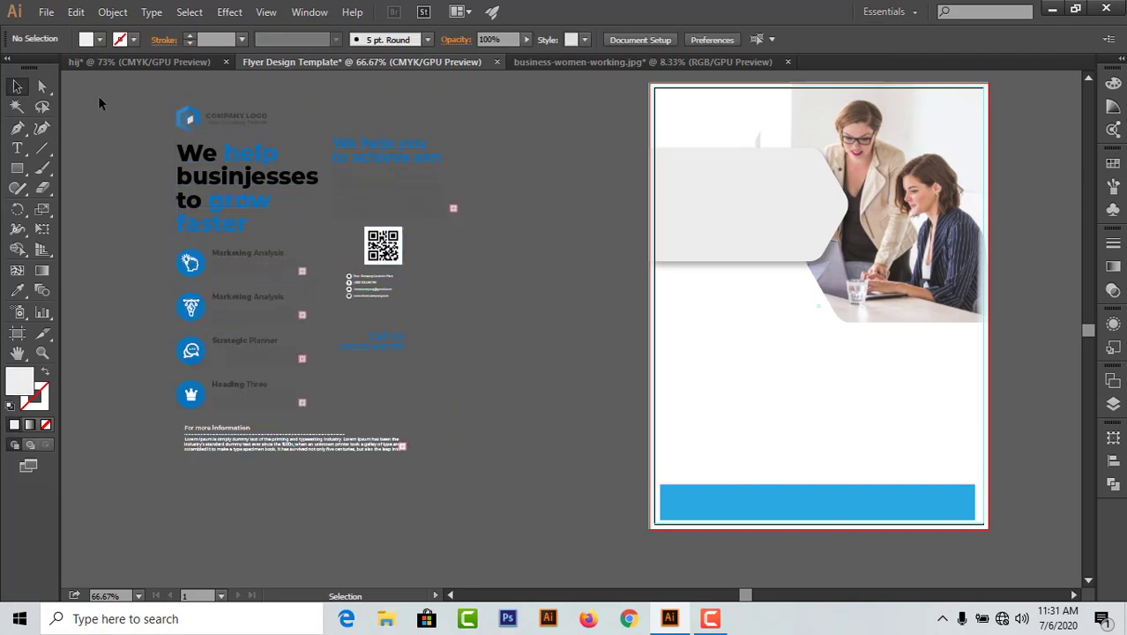
Step: Bring all the ungrouped text and icon objects to the front of the stacking order
drag(451, 466, 455, 473)
right_click(367, 179)
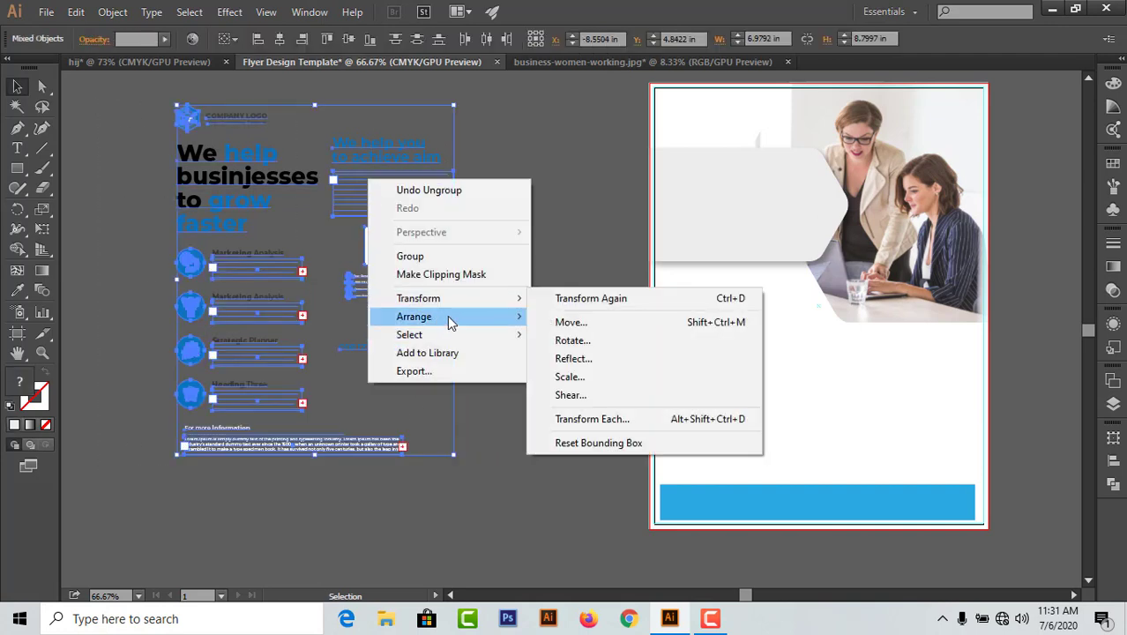
mouse_move(451, 318)
click(582, 317)
click(535, 279)
Step: Move the "We help businjesses to grow faster" headline onto the light gray arrow shape
click(264, 179)
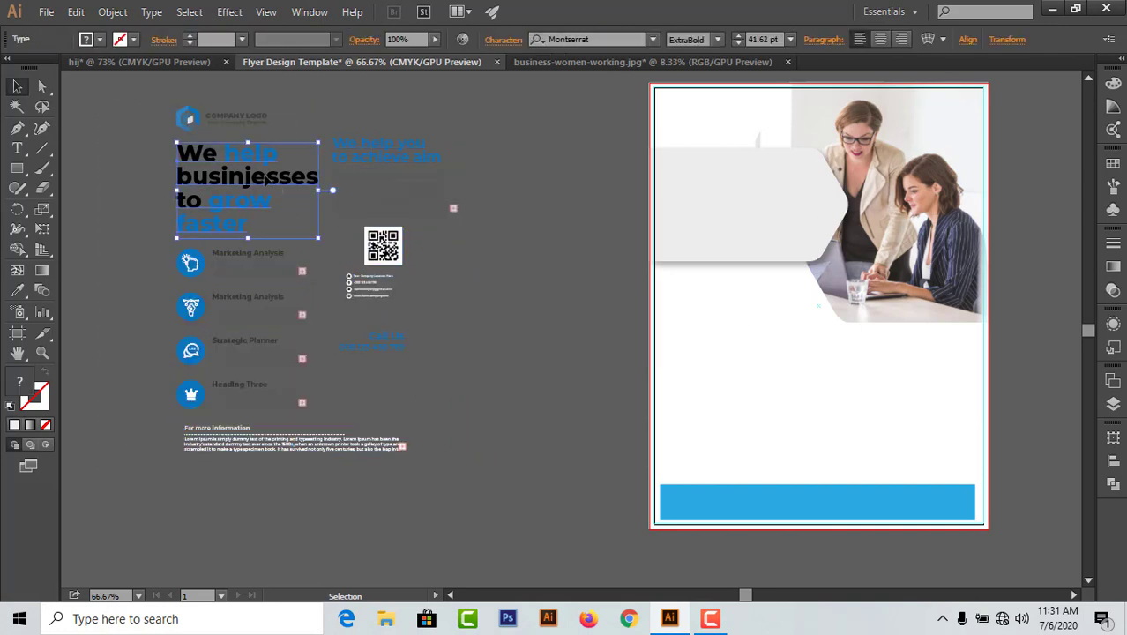
drag(268, 179, 754, 194)
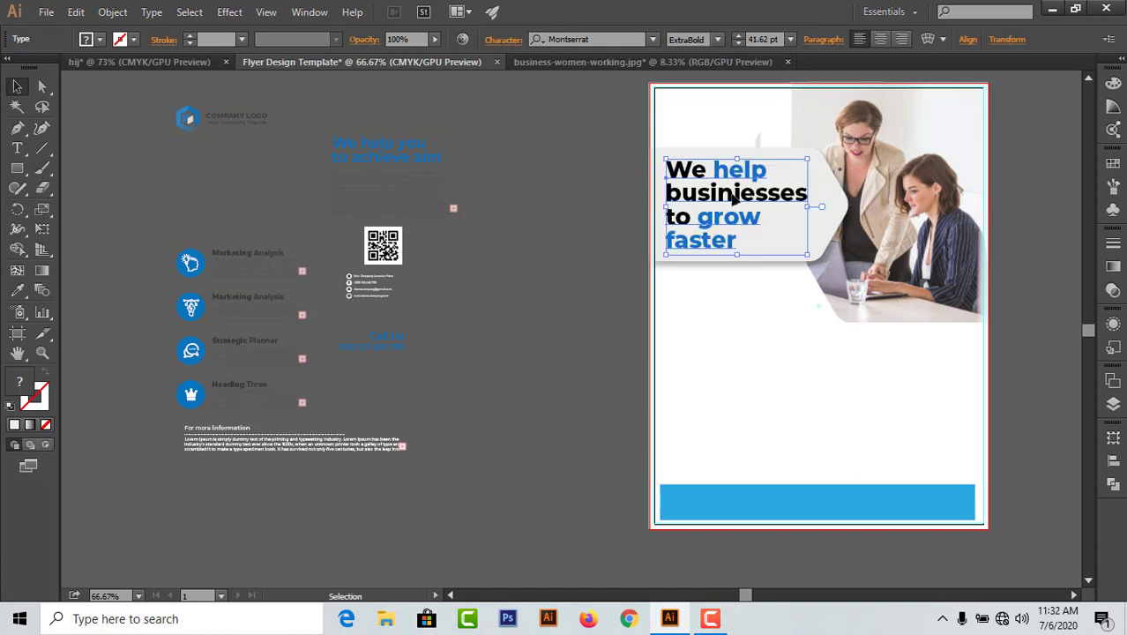
Step: Examine the headline's font, weight and size, and the fill colour of the words "help" and "grow faster"
click(17, 148)
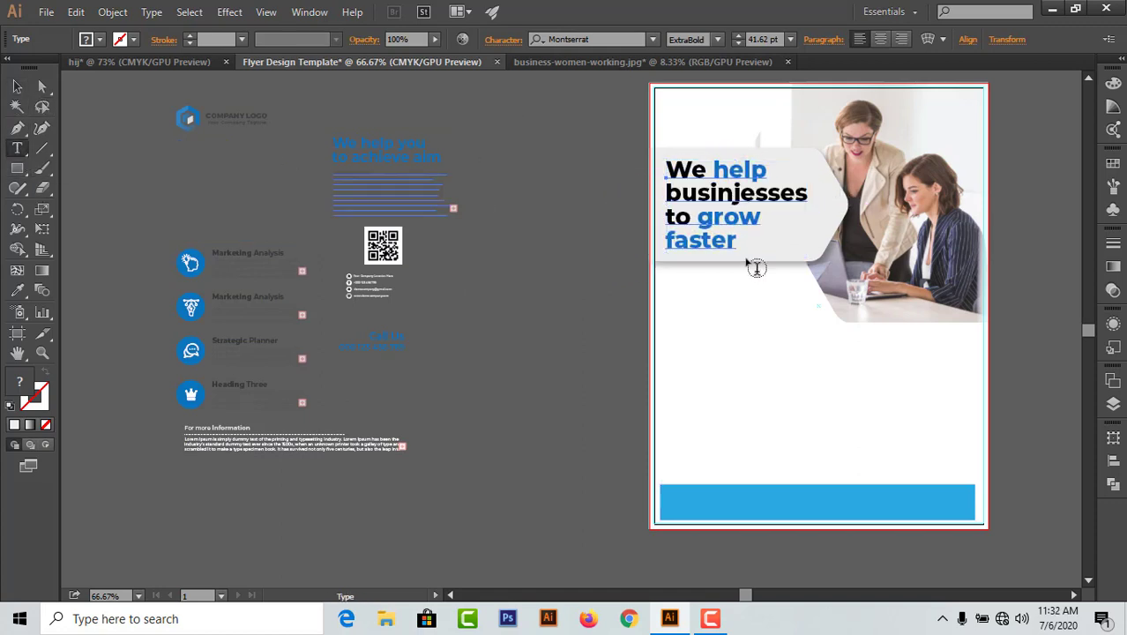
click(735, 200)
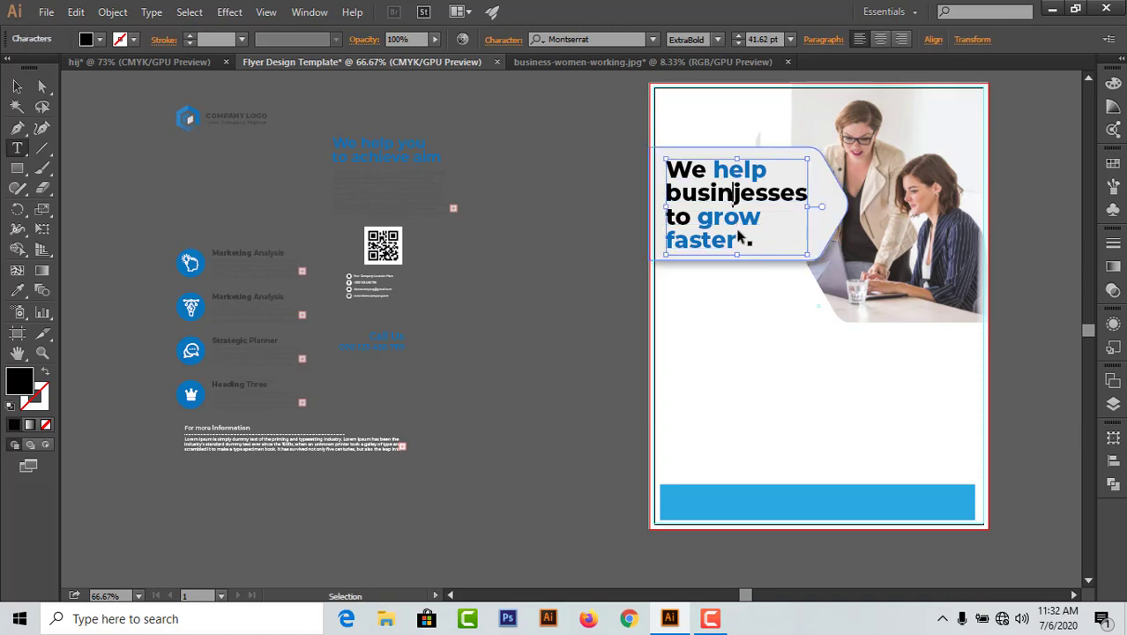
key(ctrl+a)
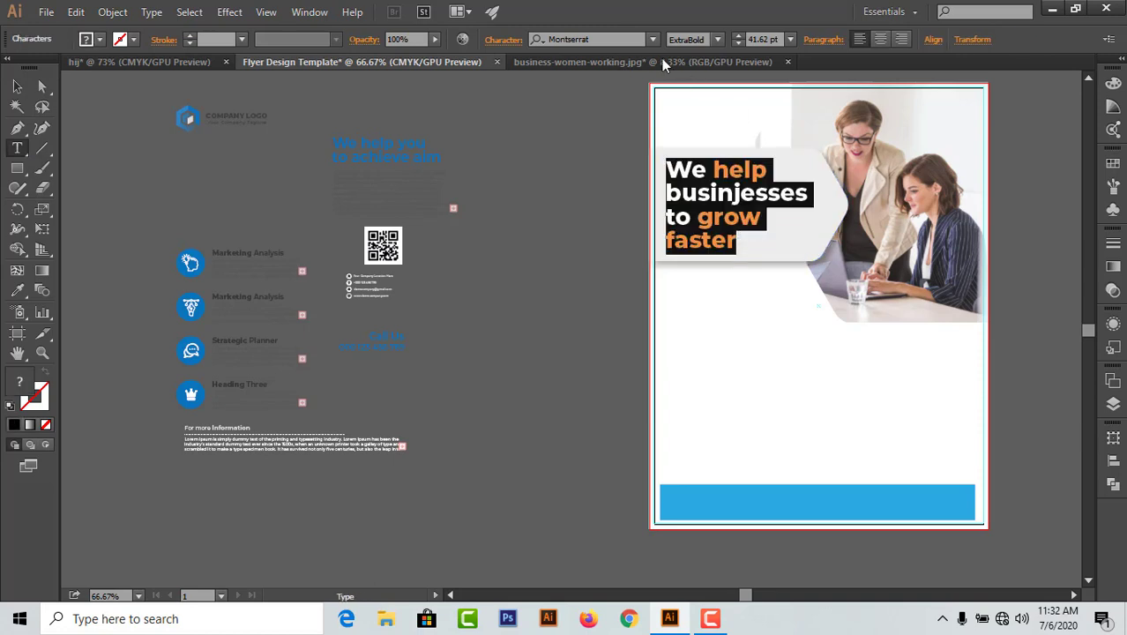
click(599, 39)
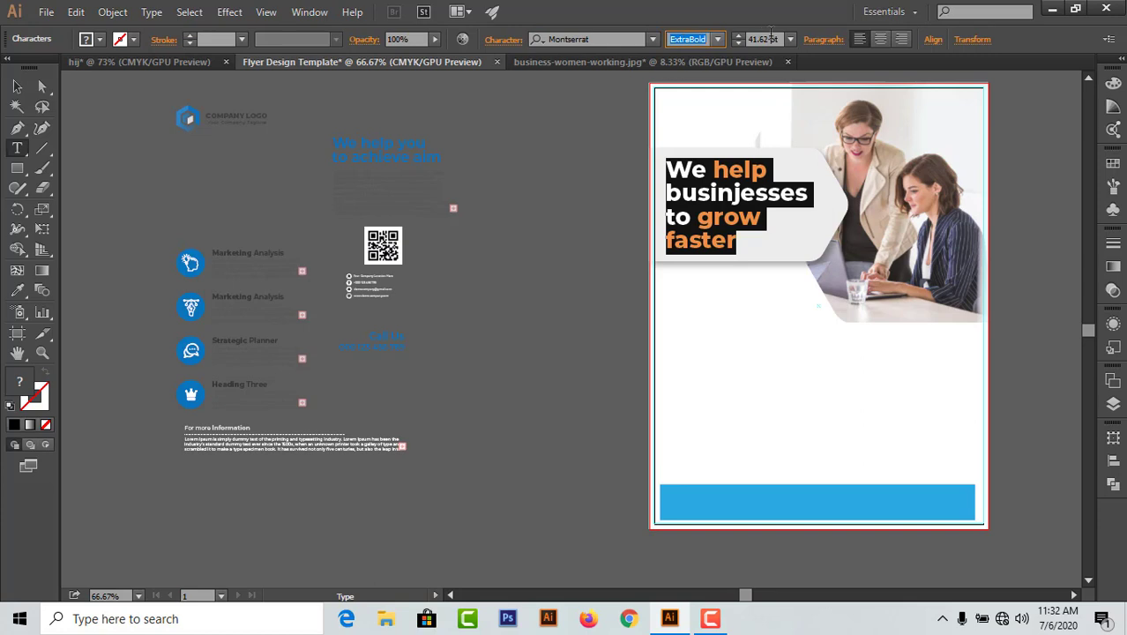
click(717, 190)
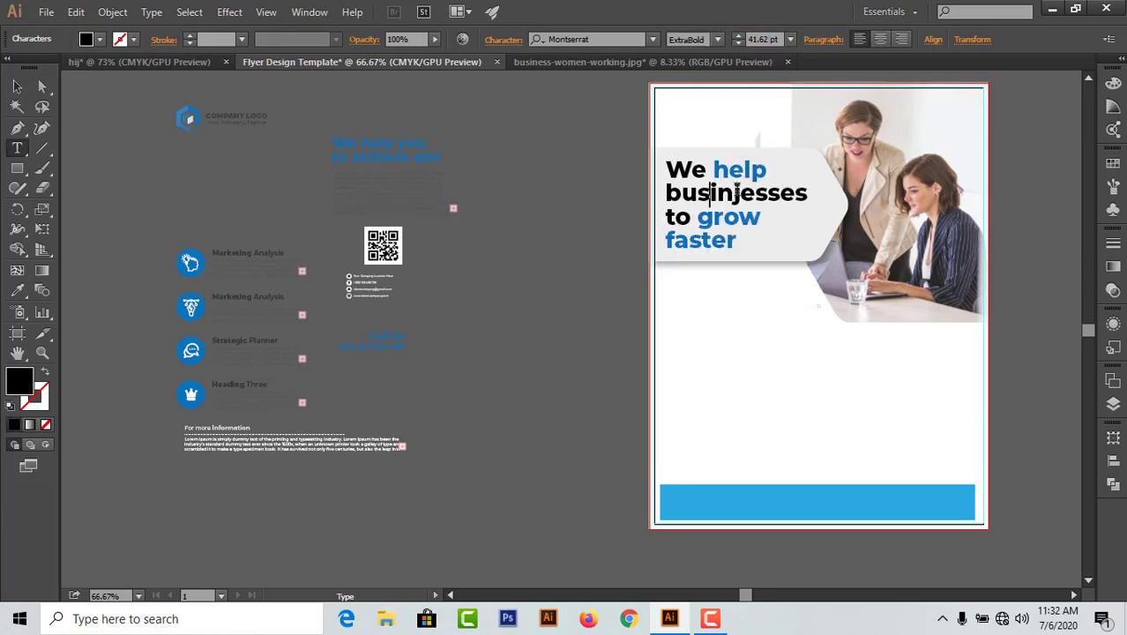
double_click(716, 176)
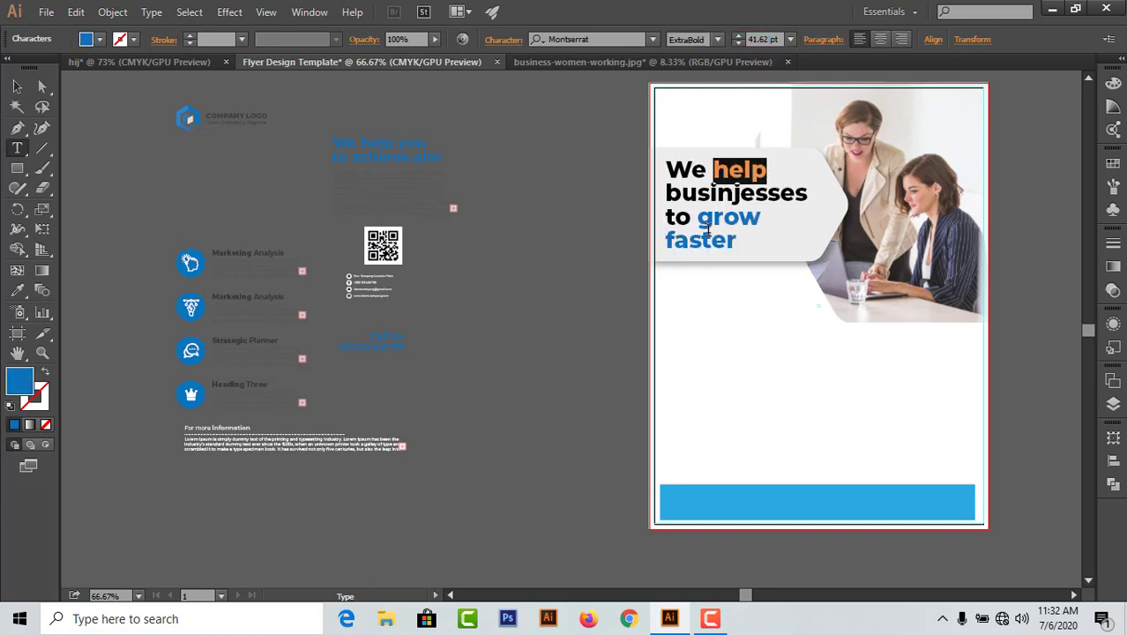
drag(698, 218, 739, 240)
click(17, 85)
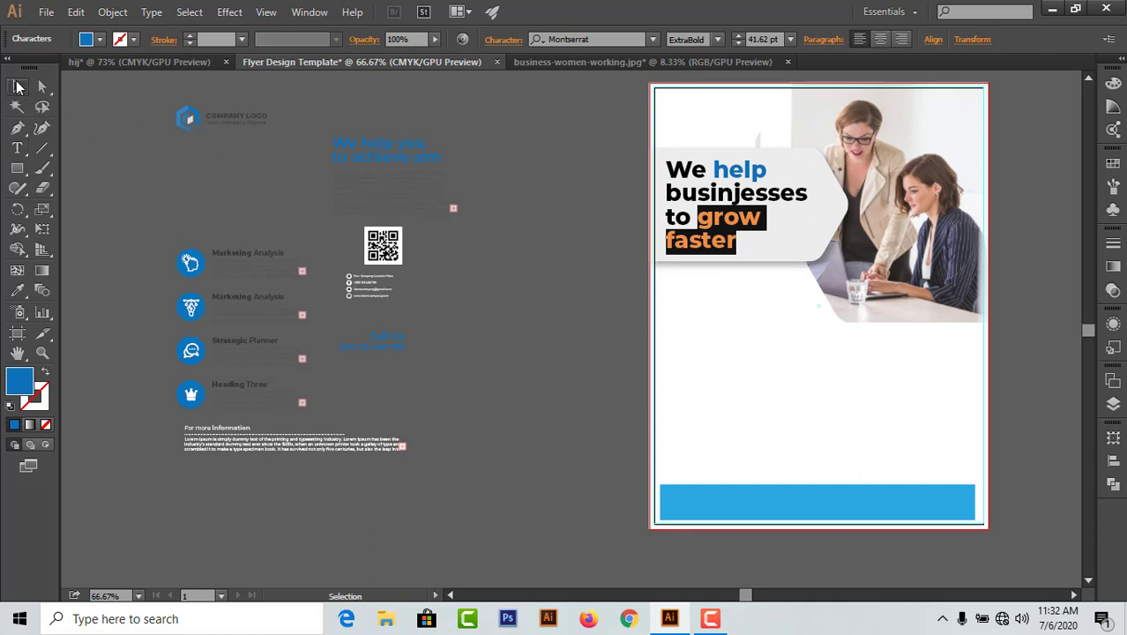
click(528, 195)
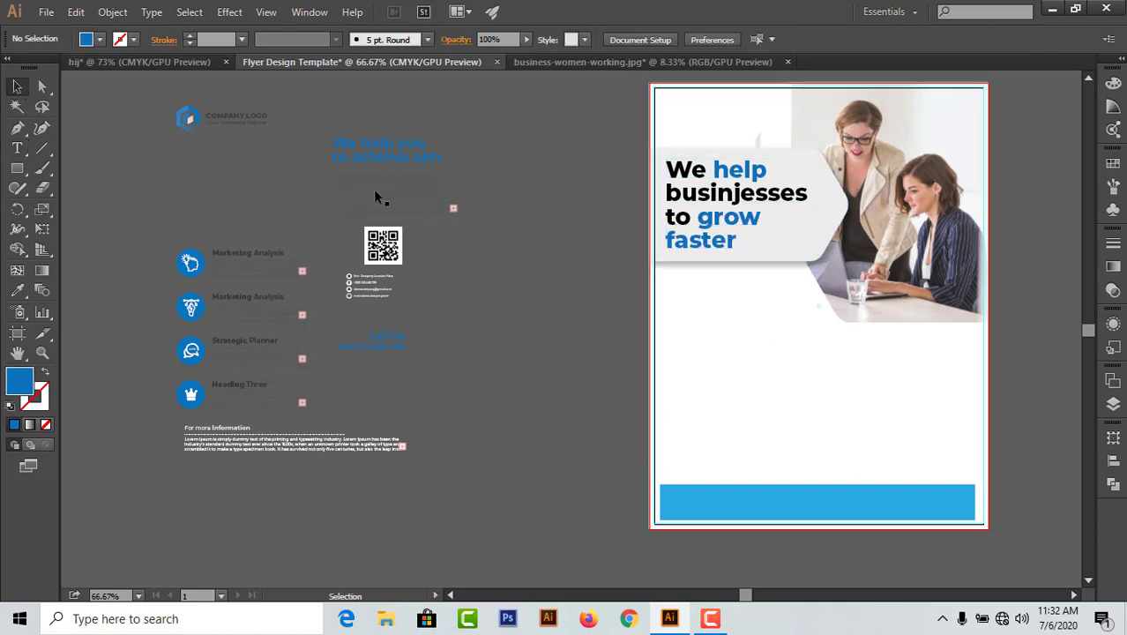
Step: Place the company logo above the headline in the flyer's upper-left corner and enlarge it proportionally to about 2.58 in wide
click(236, 114)
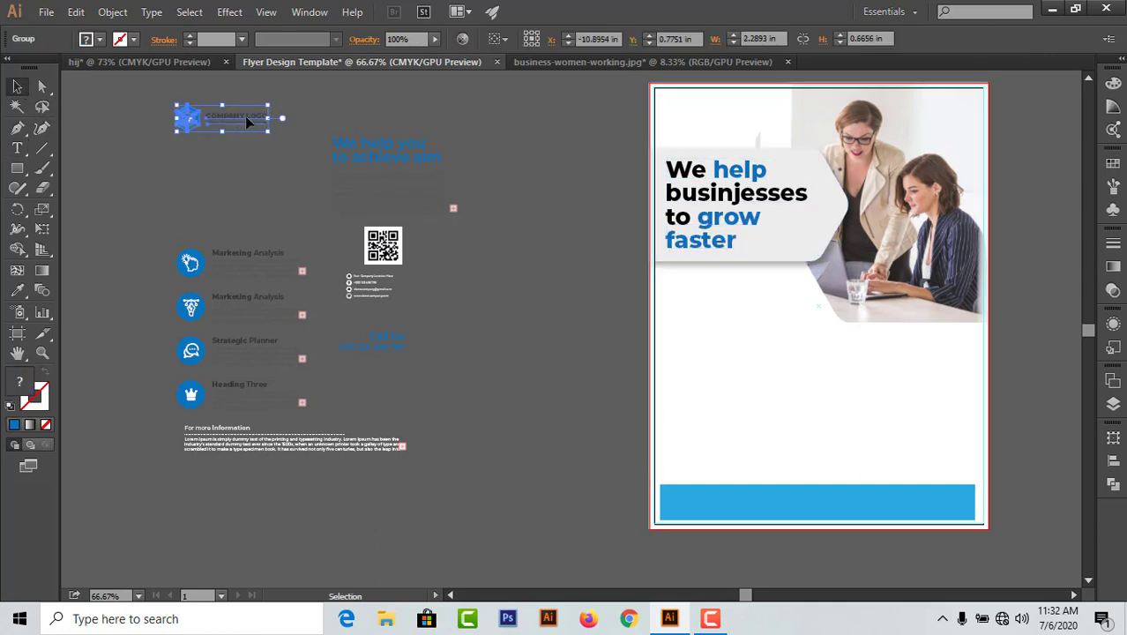
drag(245, 115, 739, 117)
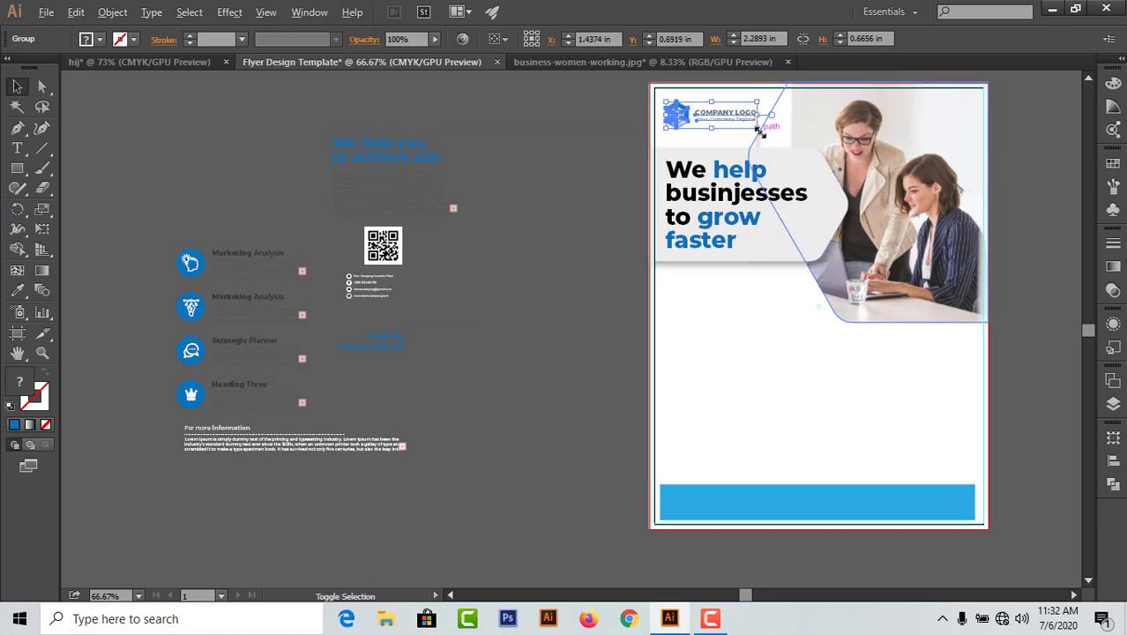
drag(757, 129, 767, 136)
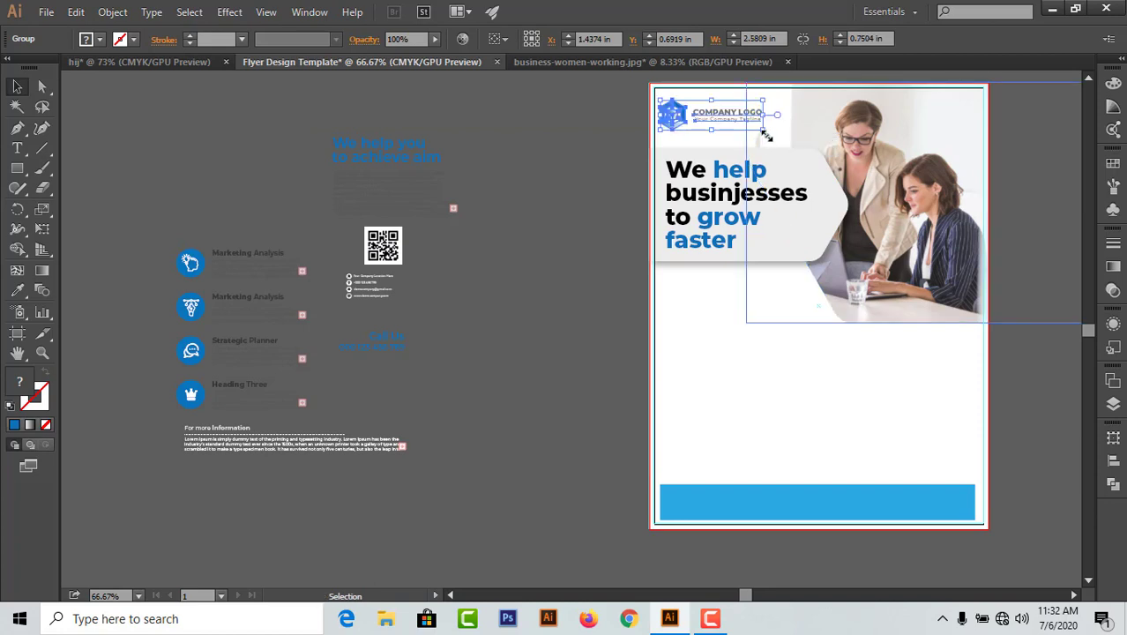
Step: Nudge the company logo slightly right and up to about X 1.479 in, Y 0.5253 in
key(Up)
key(Up)
key(Up)
key(Right)
key(Right)
key(Right)
key(Up)
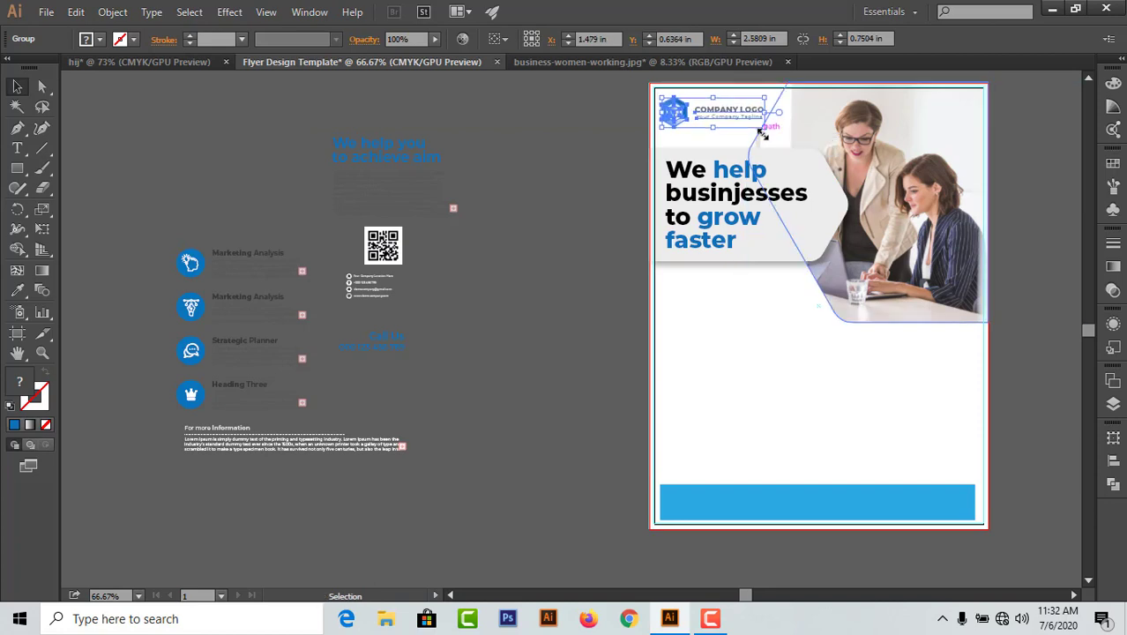
key(Up)
key(Up)
key(Up)
key(Up)
key(Up)
key(Up)
key(Up)
key(Up)
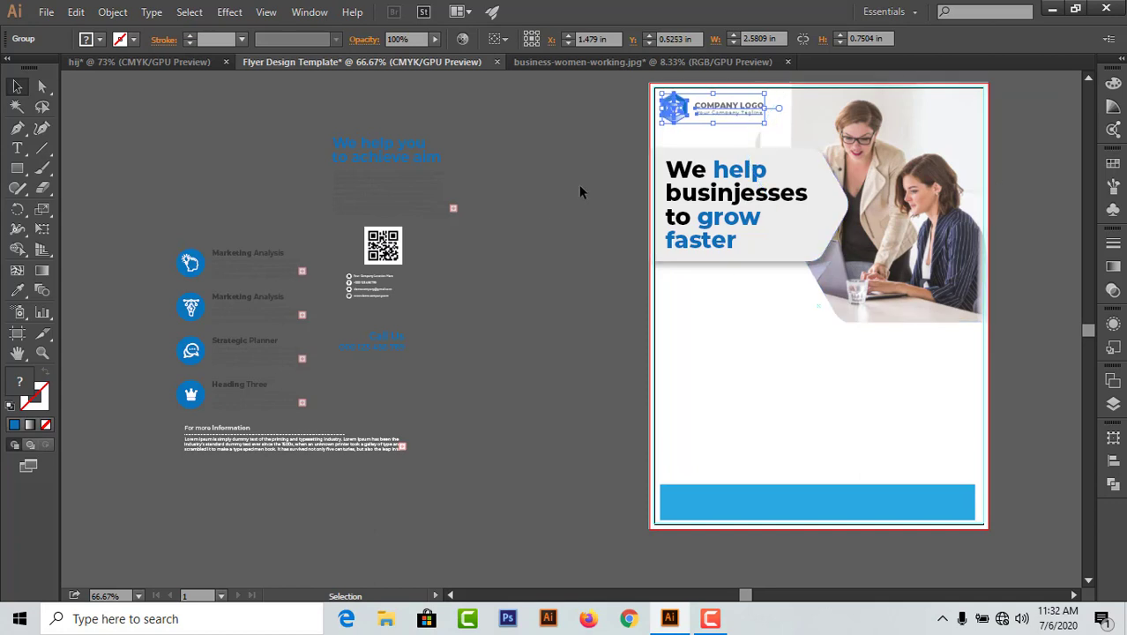
click(578, 184)
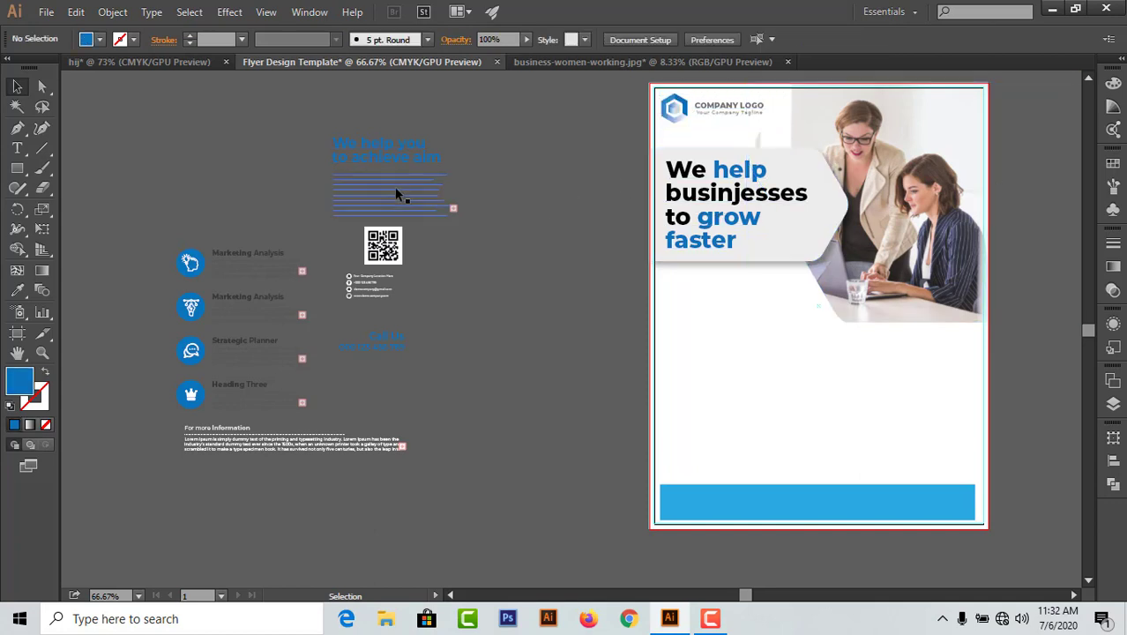
Step: Move the "Call Us" contact text to the flyer's upper-right corner, over the office photo
click(386, 340)
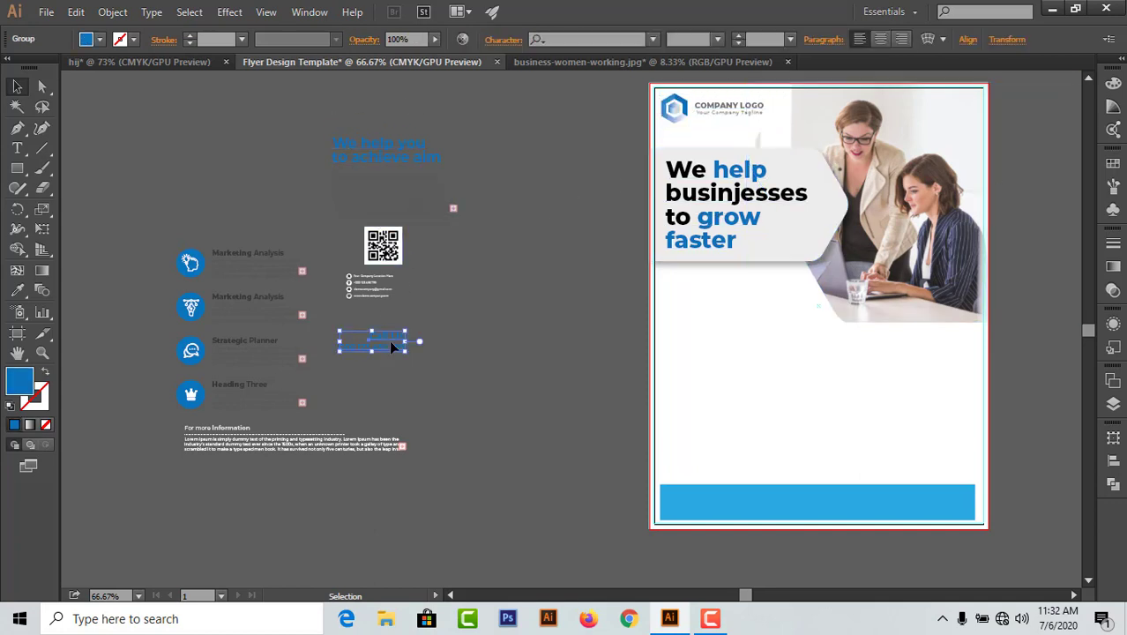
drag(391, 341, 967, 104)
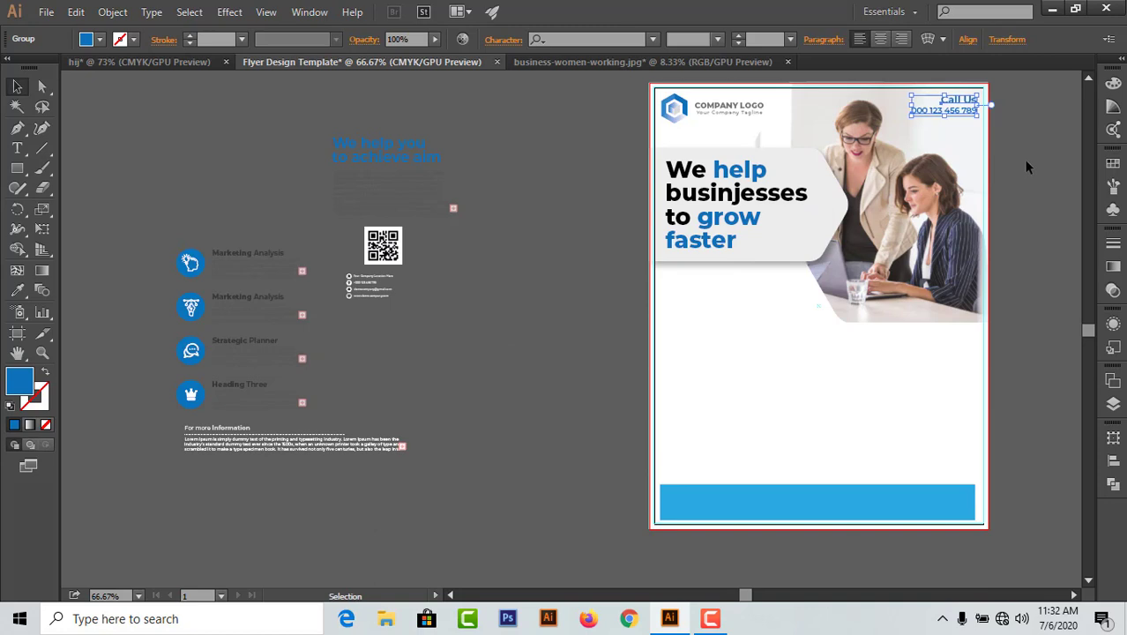
click(737, 478)
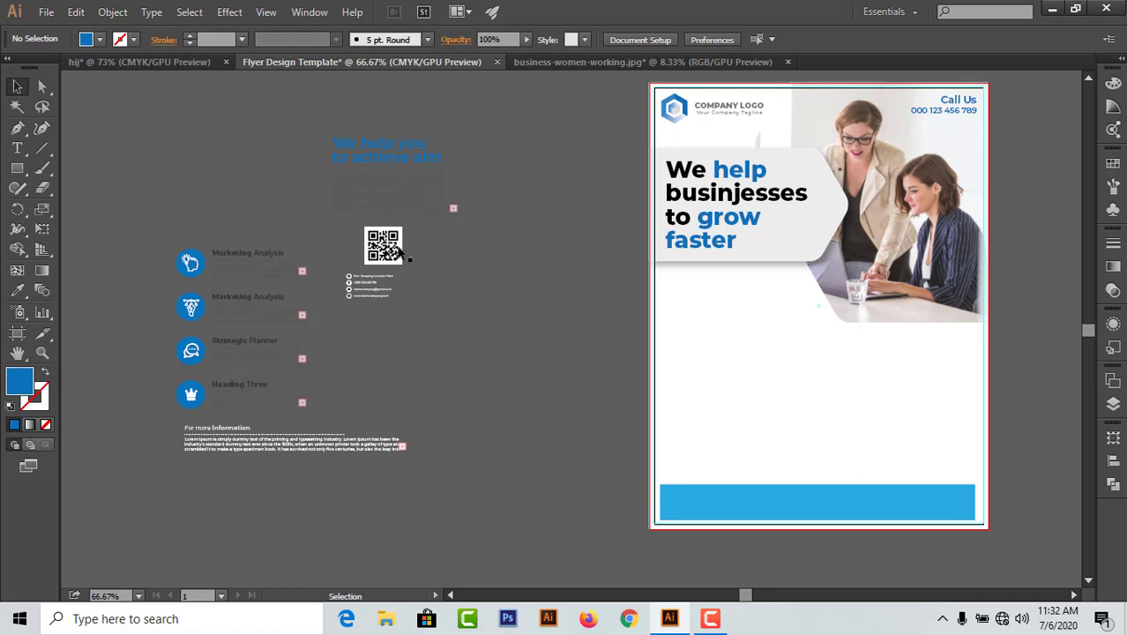
Step: Bring the group of four service items with round icons to the front and ungroup it
click(243, 255)
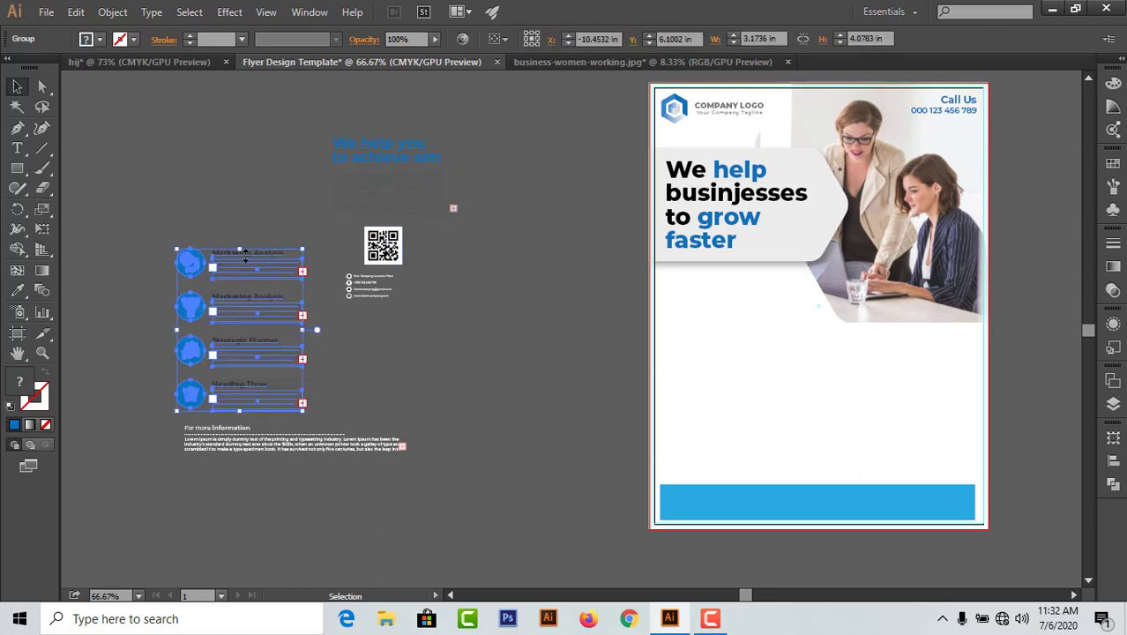
right_click(245, 256)
mouse_move(389, 398)
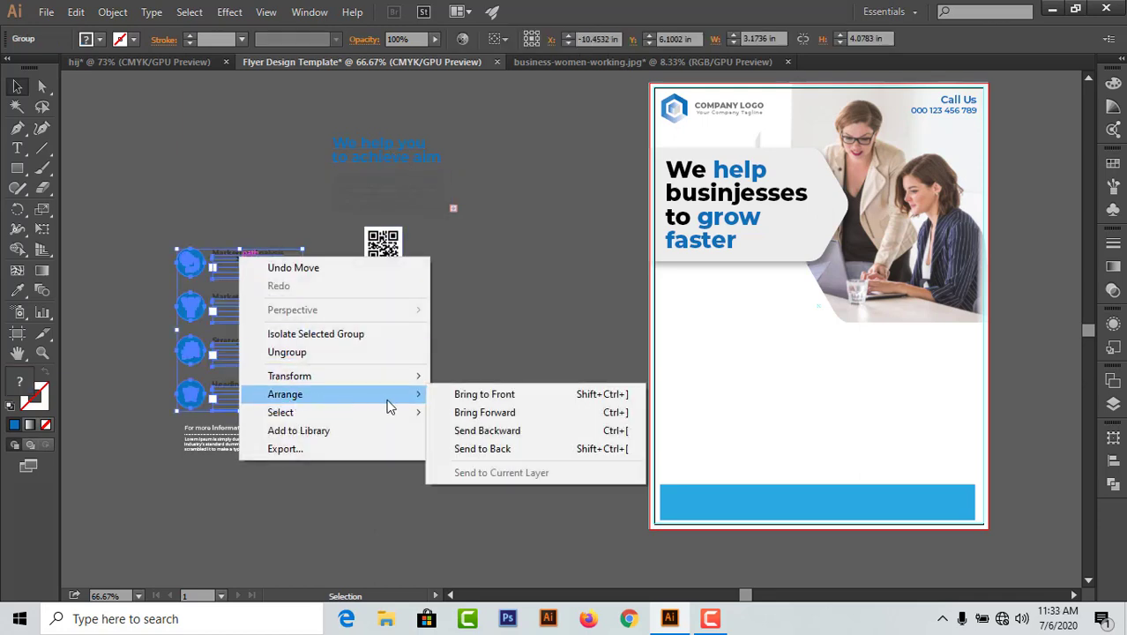
click(495, 398)
click(413, 349)
right_click(232, 305)
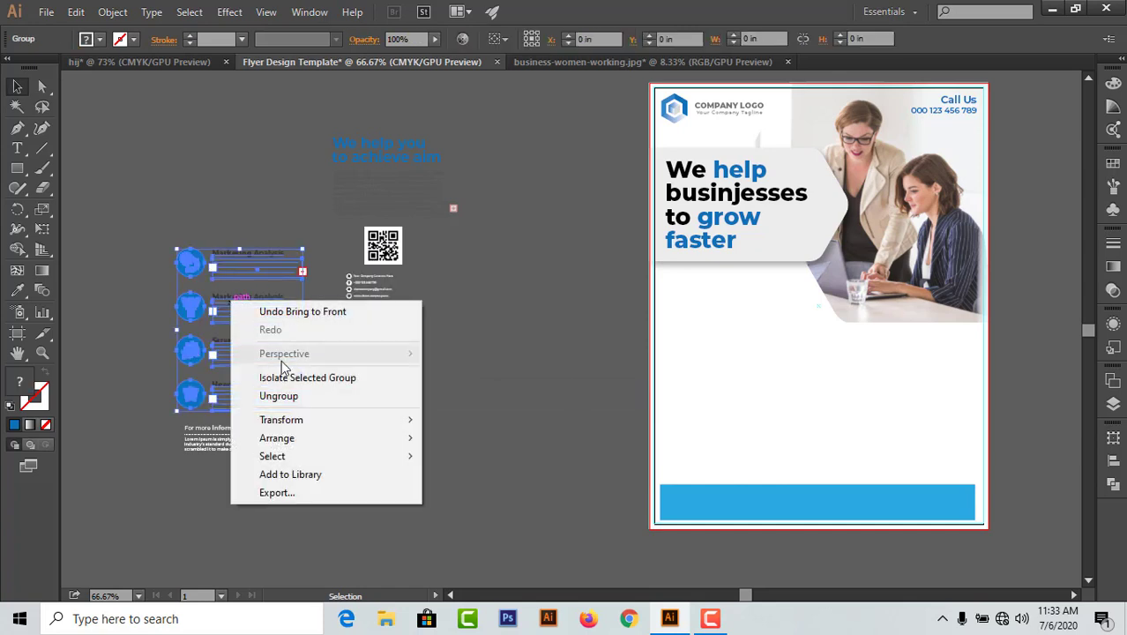
click(290, 396)
click(280, 278)
click(235, 277)
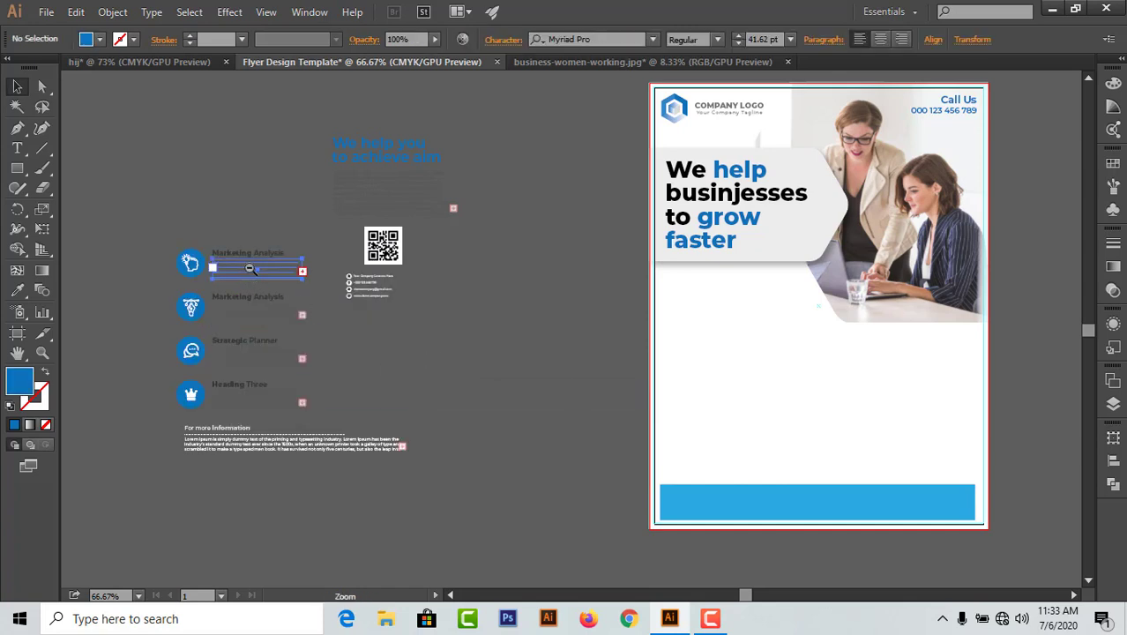
click(438, 343)
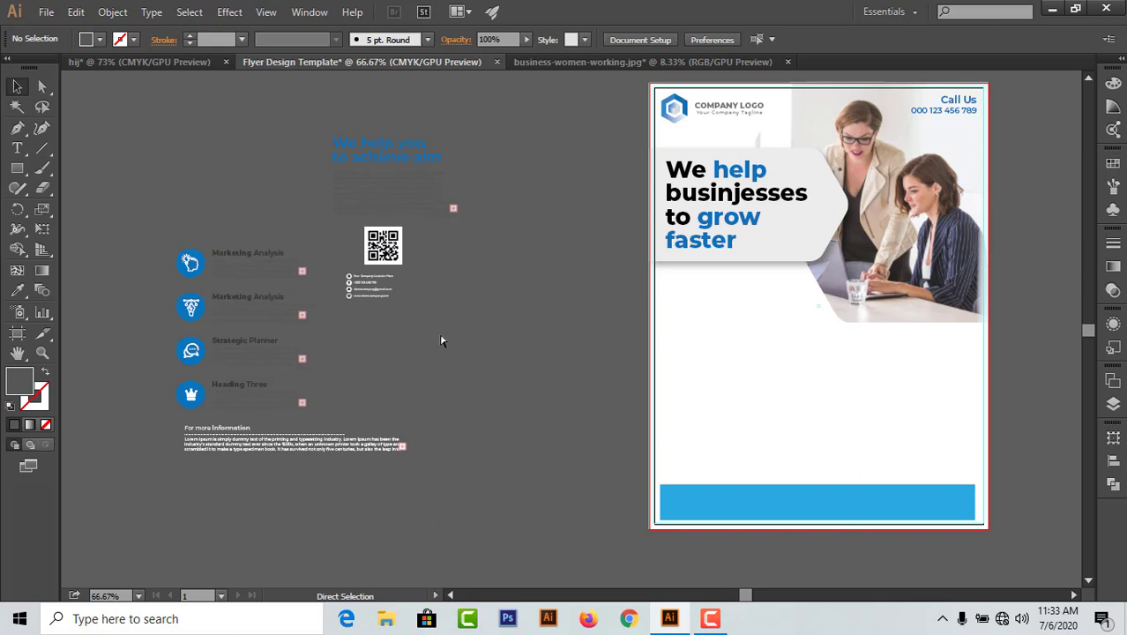
Step: Move the four service items across the pasteboard, closer to the flyer's left edge
ctrl+click(235, 299)
drag(442, 318, 351, 219)
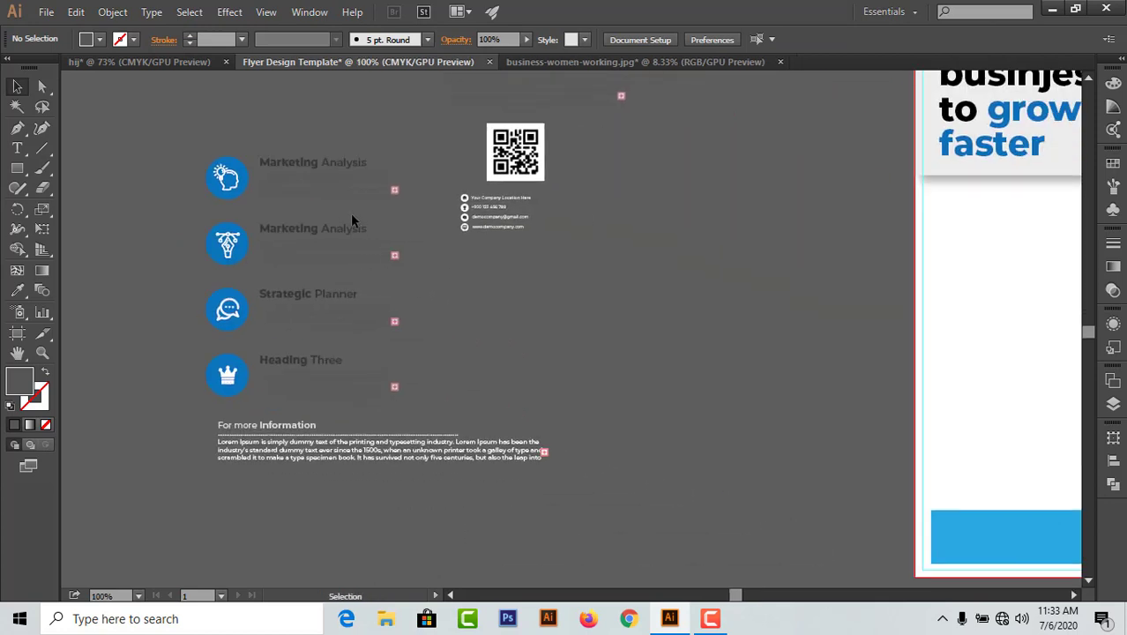
click(318, 231)
click(214, 138)
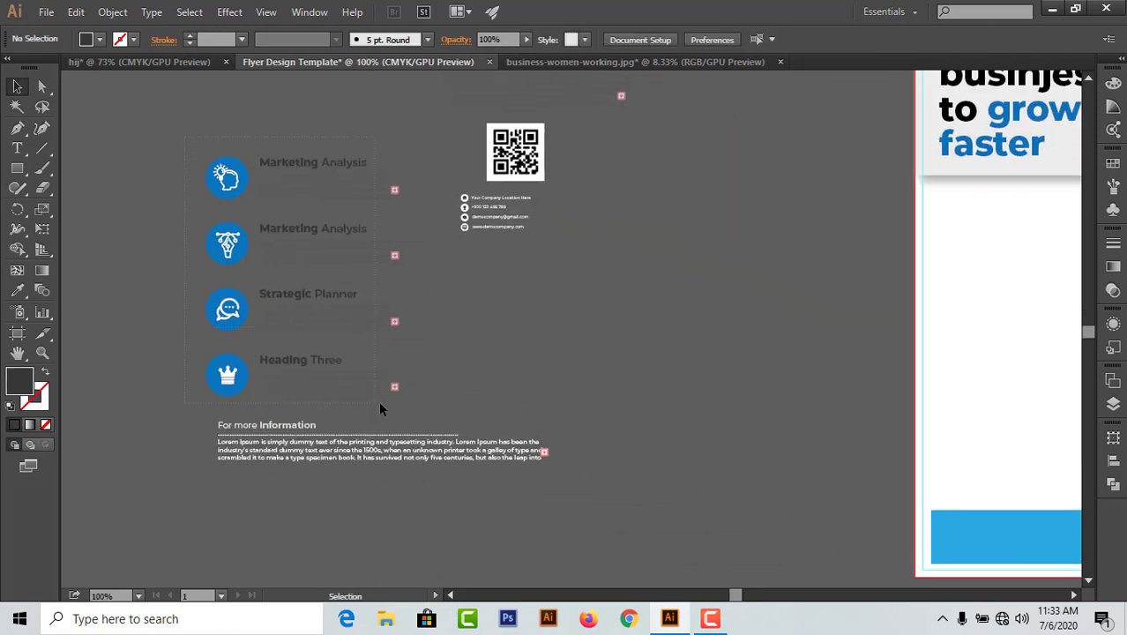
drag(379, 403, 381, 405)
drag(336, 362, 749, 437)
drag(735, 508, 463, 491)
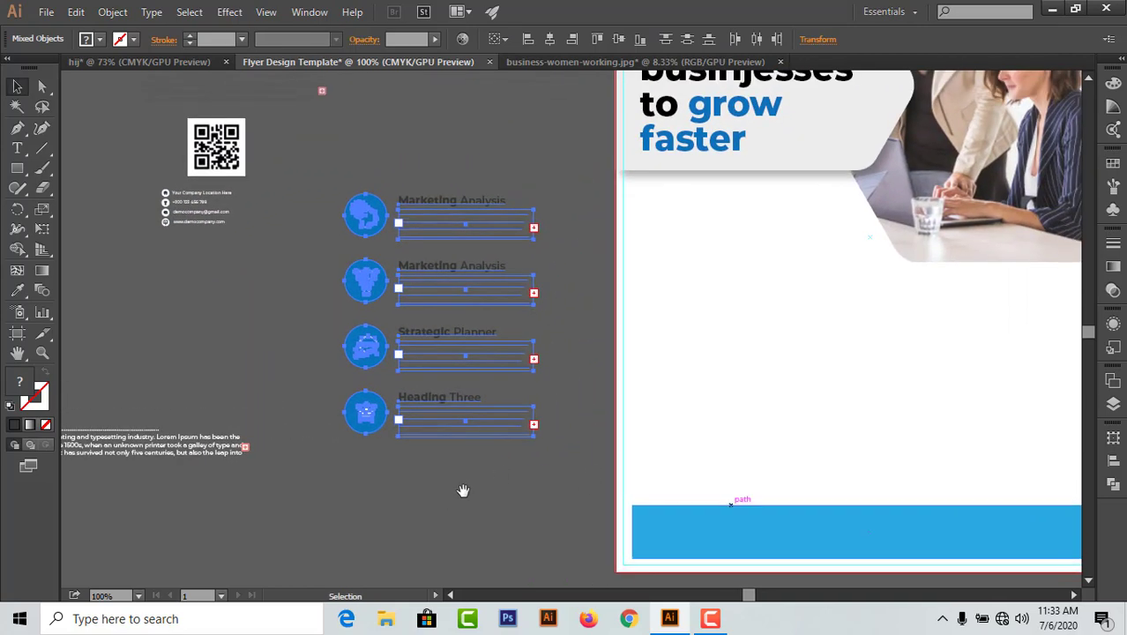
click(463, 490)
Step: Examine the font, weight, size and leading of the first service item's heading and body text
click(365, 216)
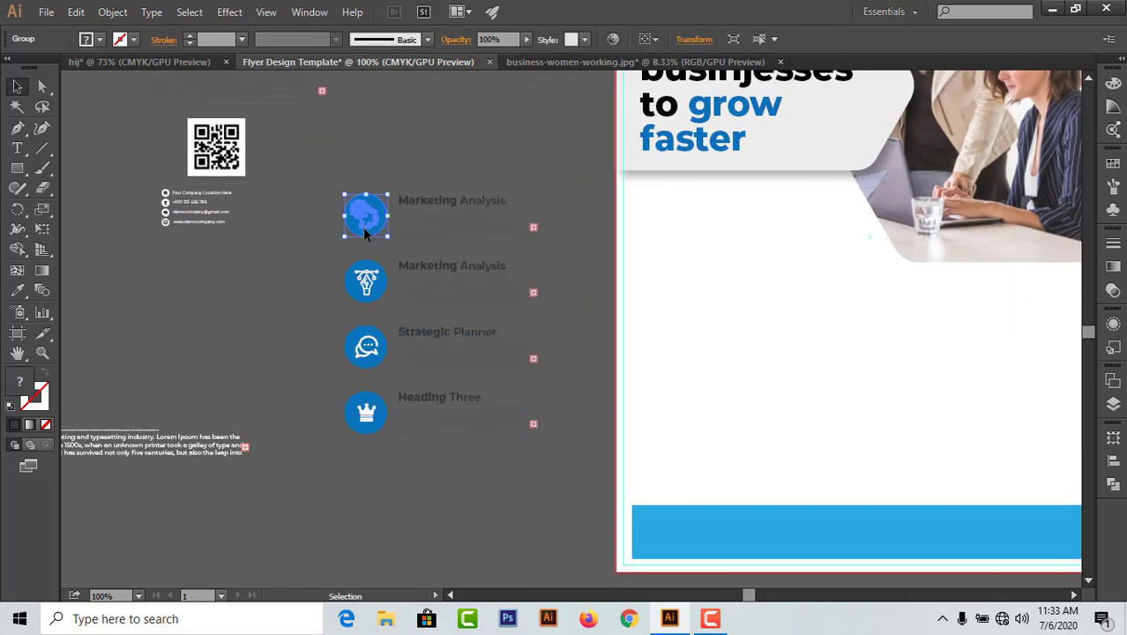
click(450, 186)
click(449, 197)
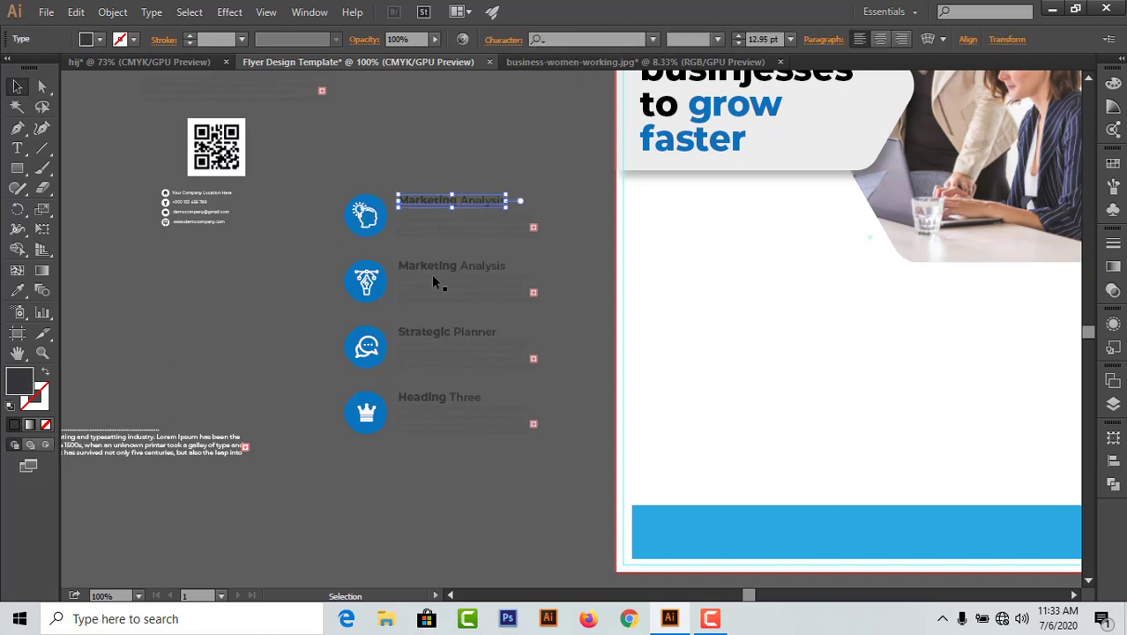
click(17, 148)
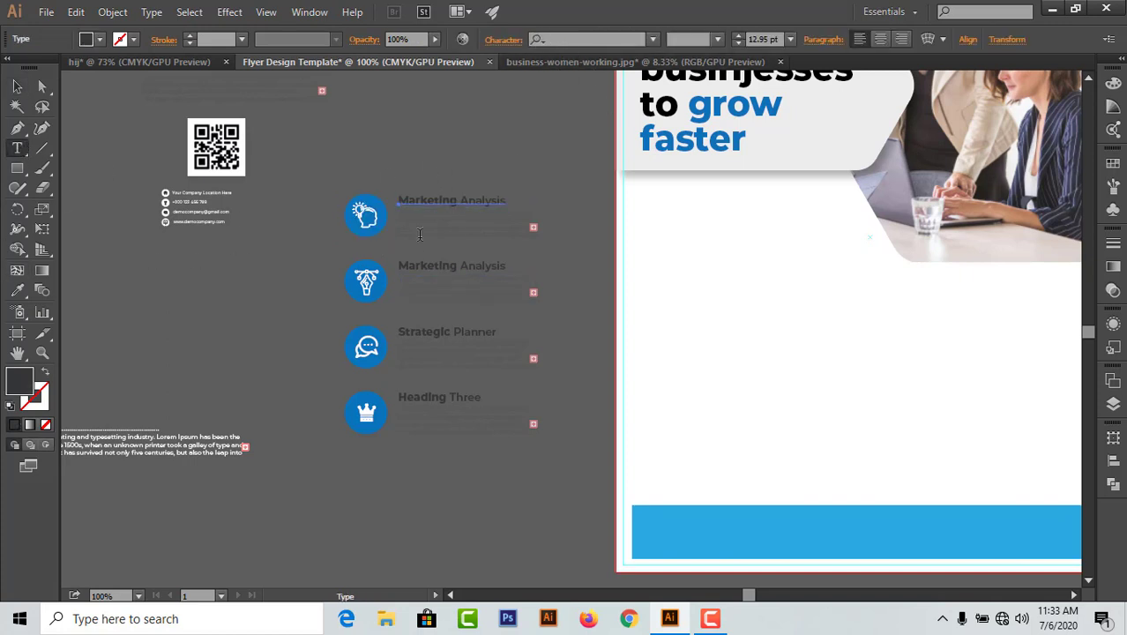
click(449, 200)
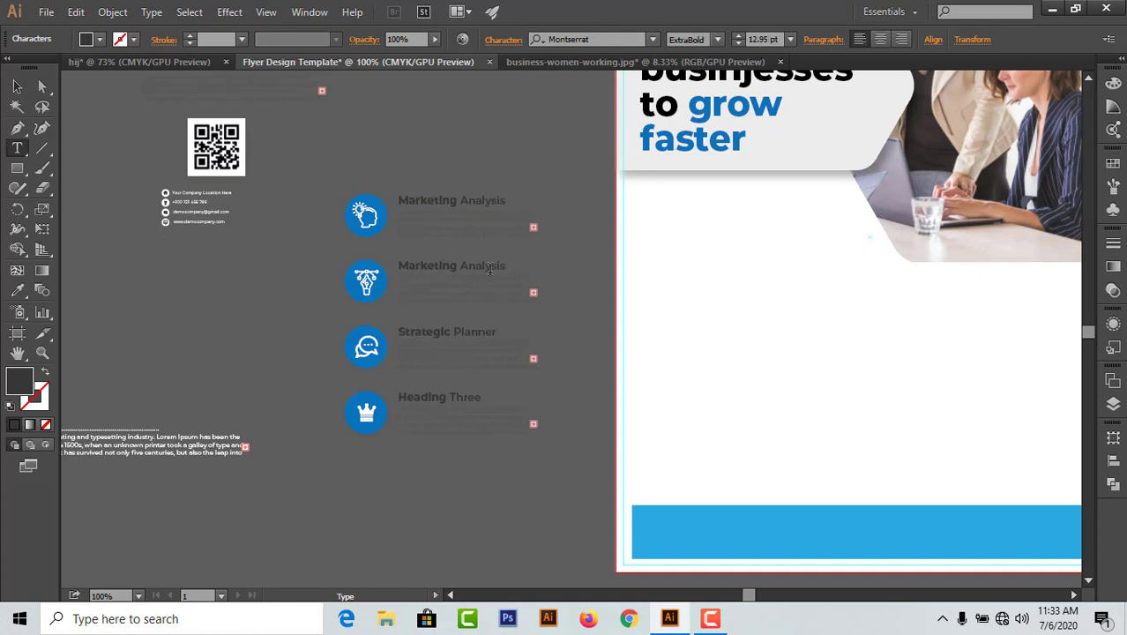
key(Escape)
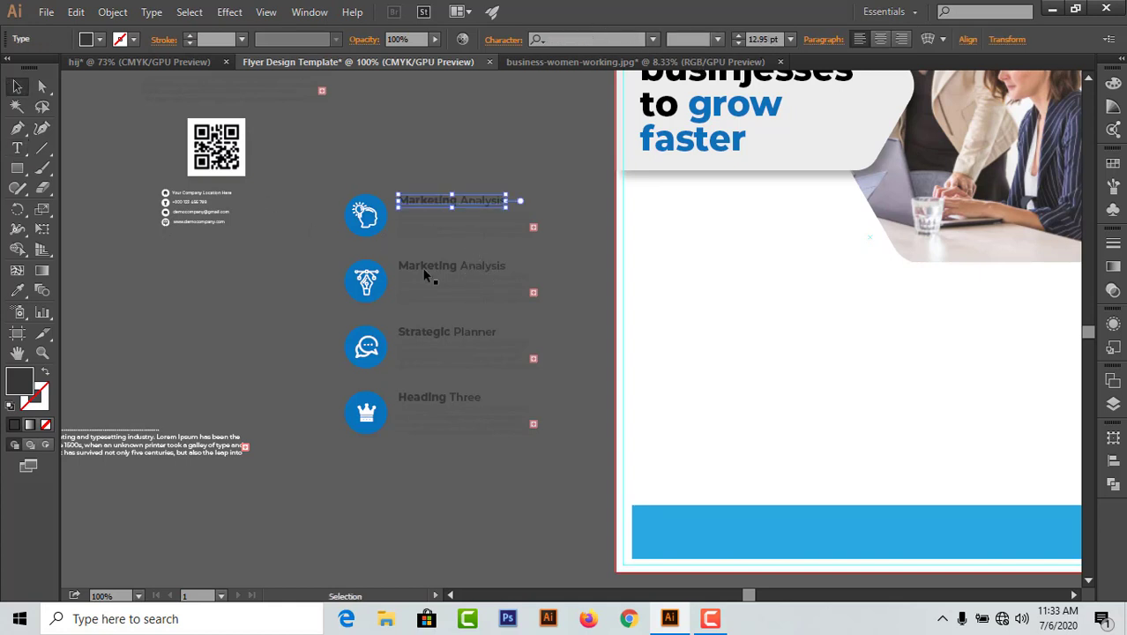
click(440, 222)
click(440, 225)
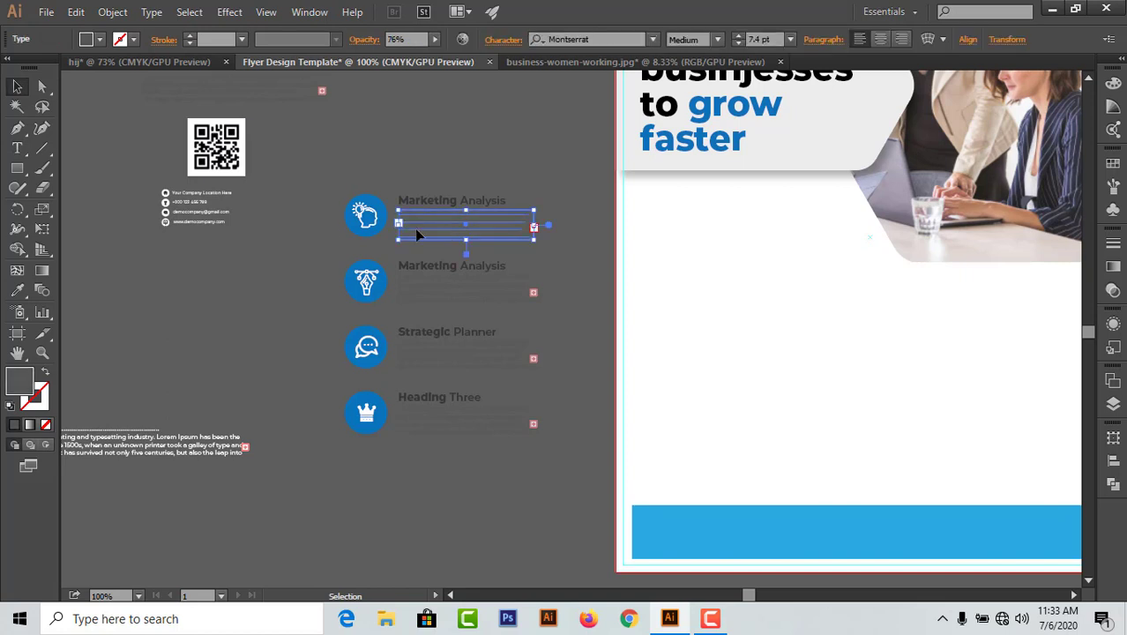
click(19, 150)
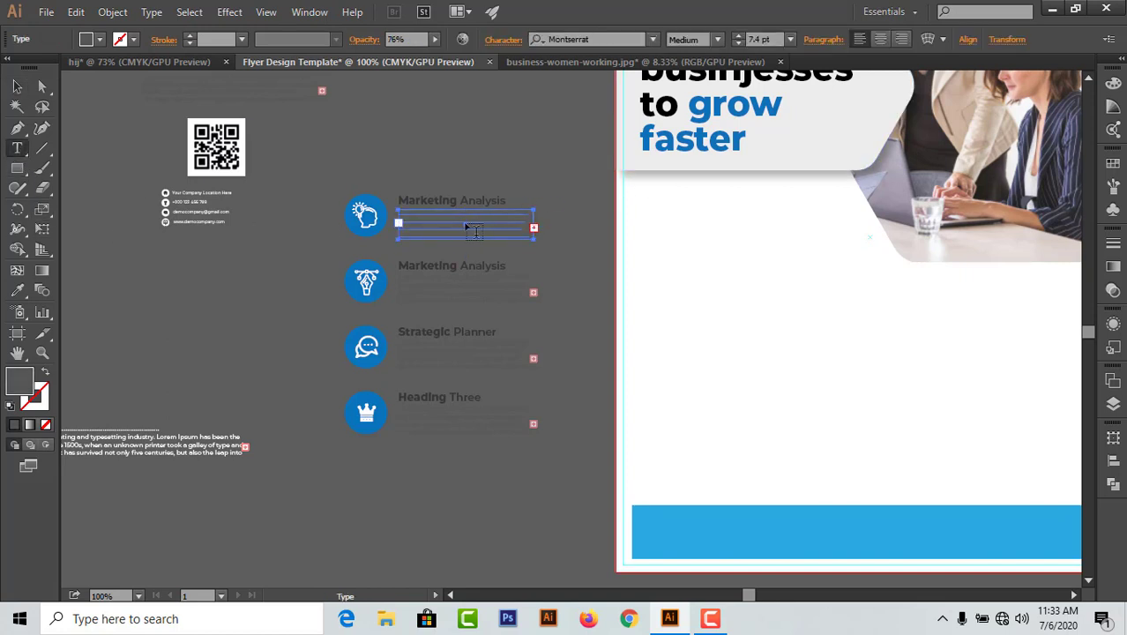
click(448, 221)
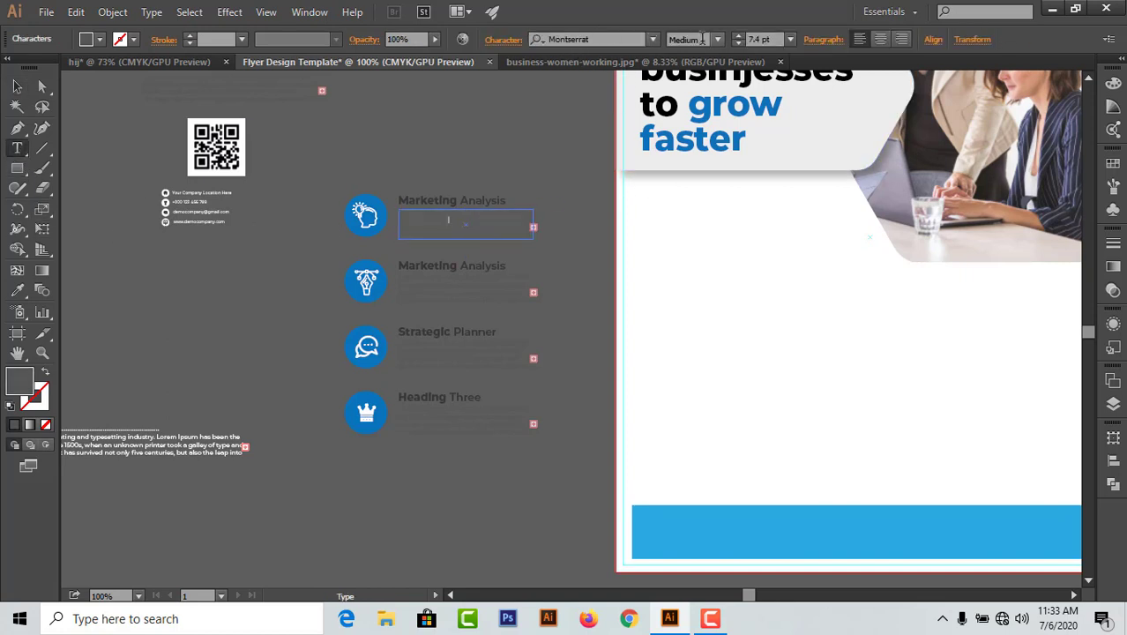
click(504, 39)
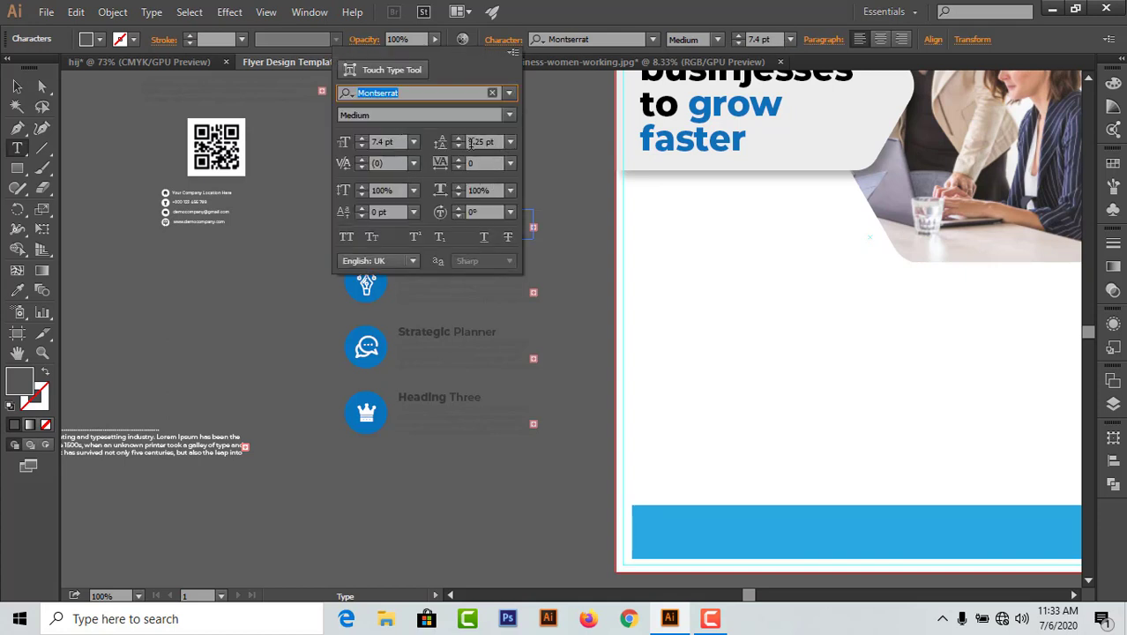
key(Escape)
key(Escape)
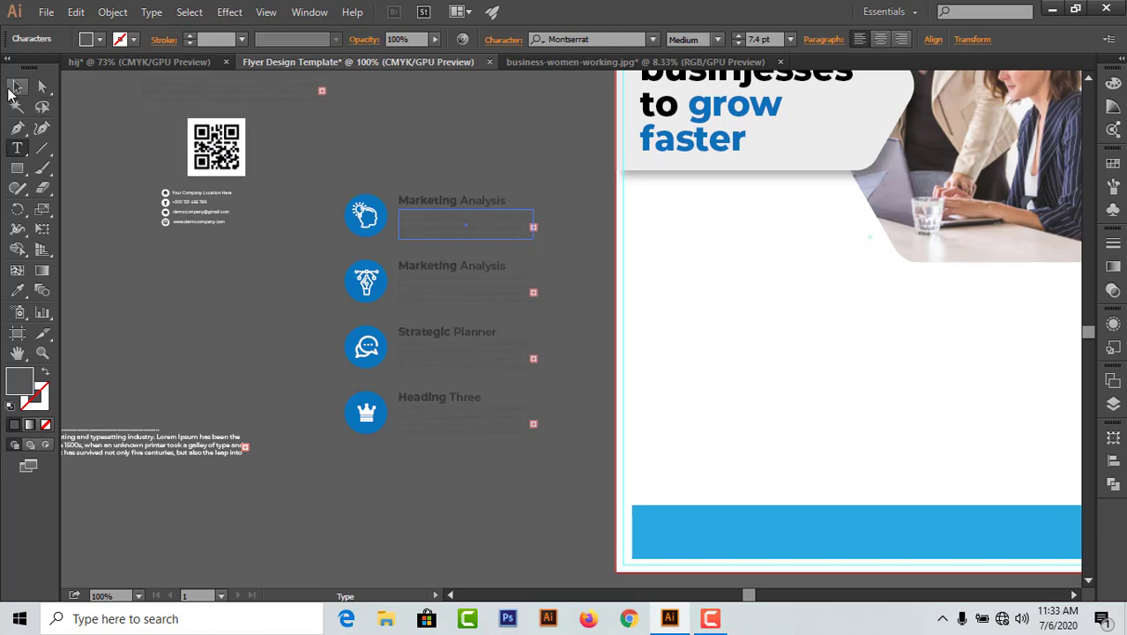
Step: Group the four service items and place them along the flyer's left margin, between the headline shape and the footer bar
click(371, 188)
drag(334, 183, 576, 464)
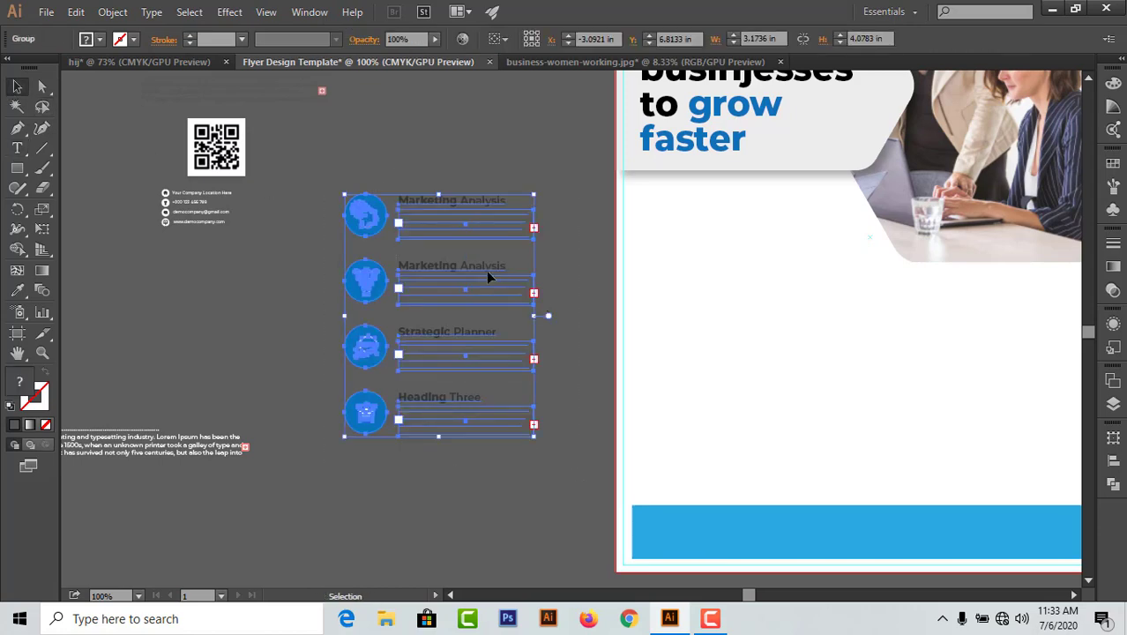
drag(488, 271, 764, 281)
click(433, 315)
Step: Move the "We help you to achieve aim" subheading onto the flyer's right half, just below the office photo
key(space)
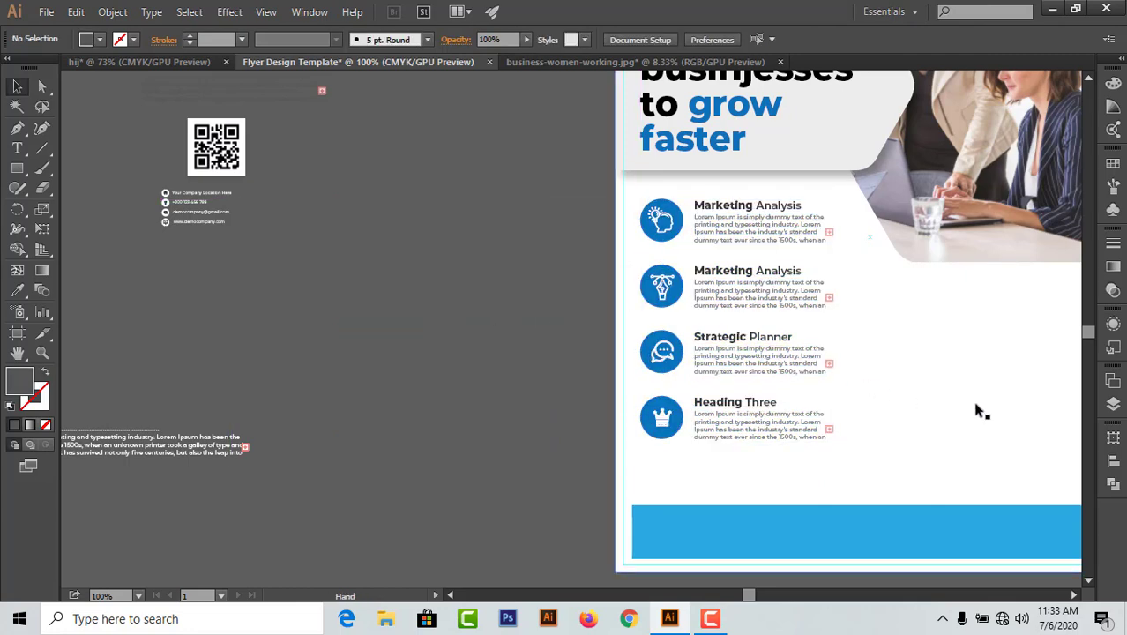
drag(892, 393, 800, 325)
key(ctrl+minus)
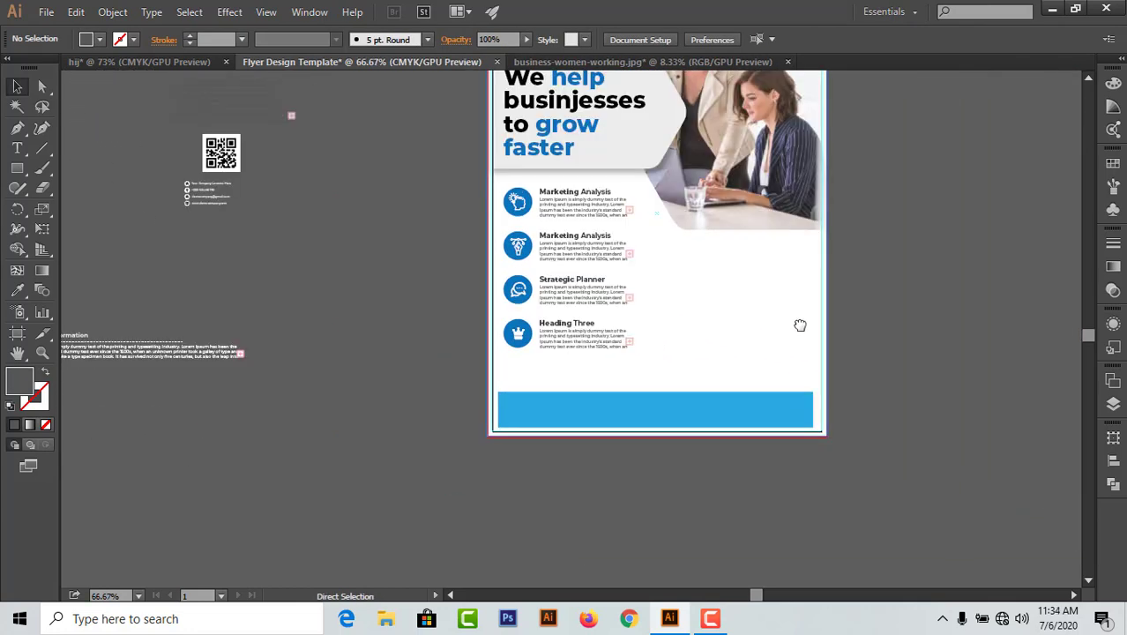
key(ctrl+minus)
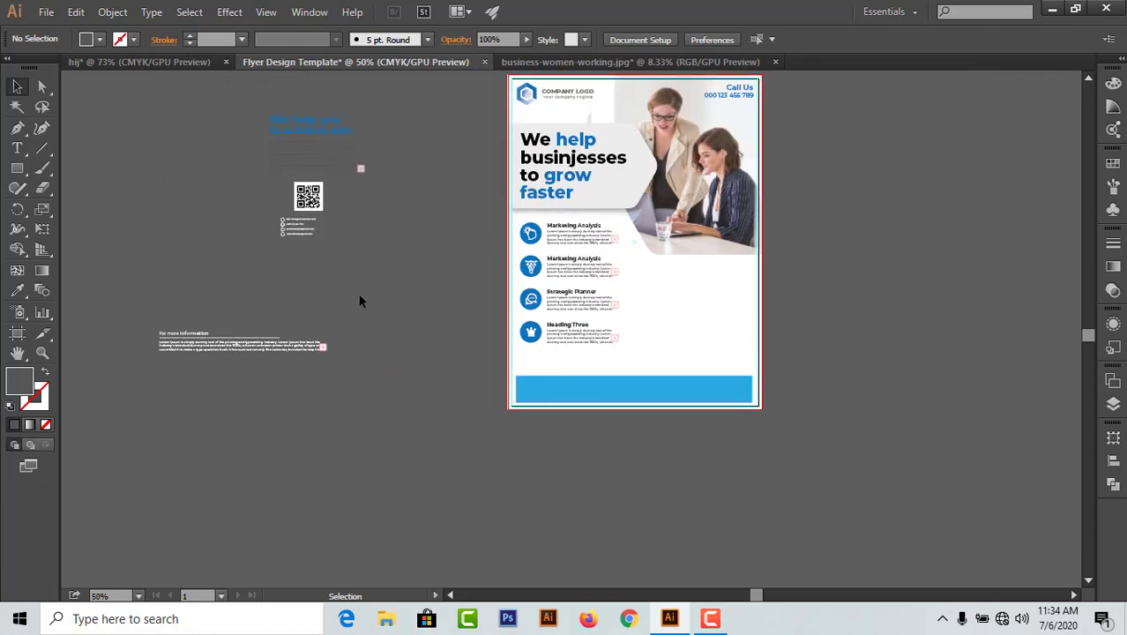
click(312, 131)
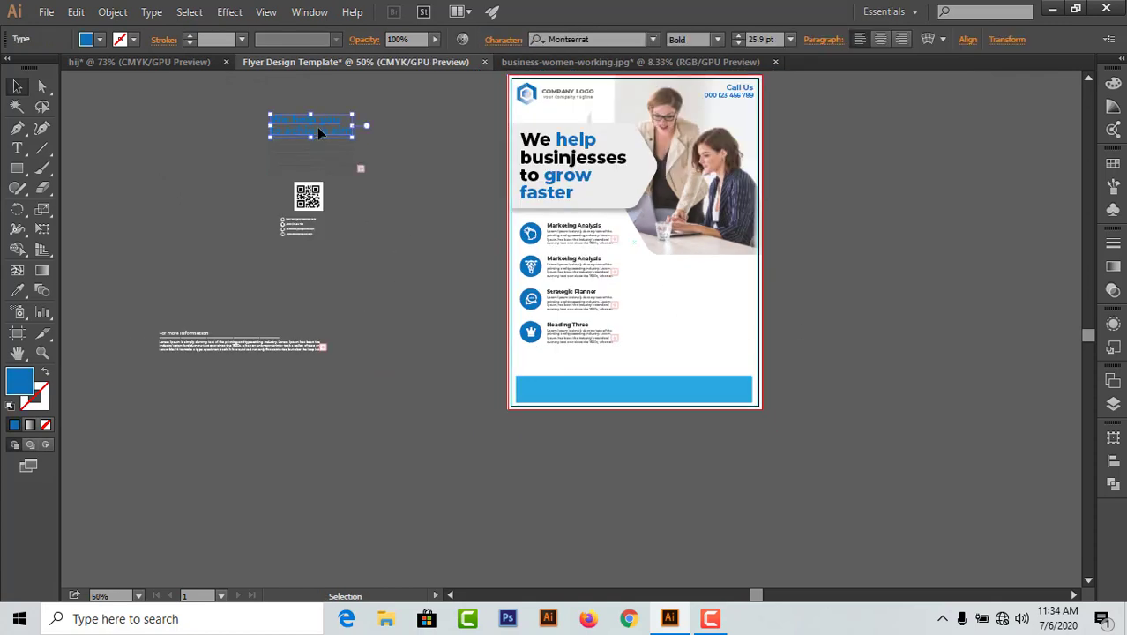
drag(318, 129, 704, 282)
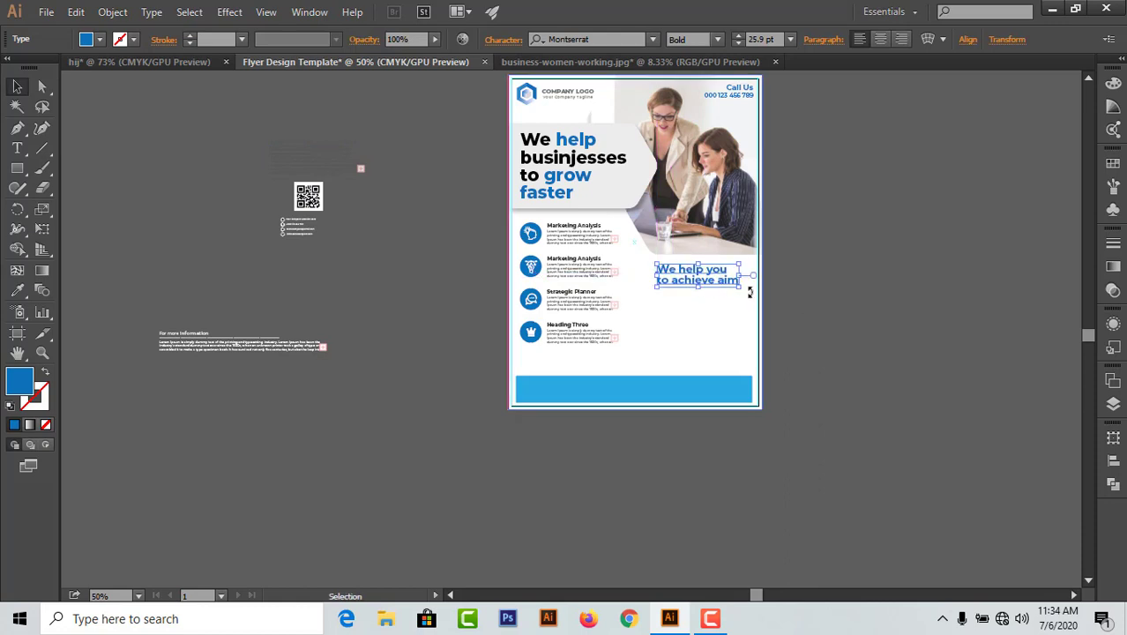
click(863, 298)
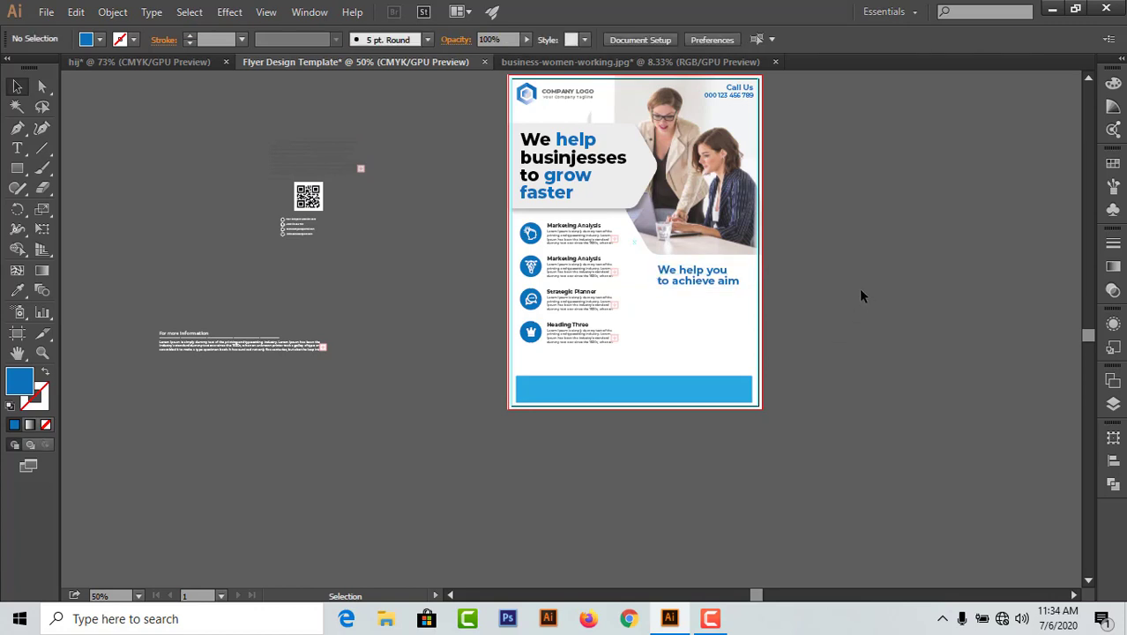
Step: Try colouring the word "achieve" in the subheading below the photo black
ctrl+click(711, 282)
ctrl+click(569, 285)
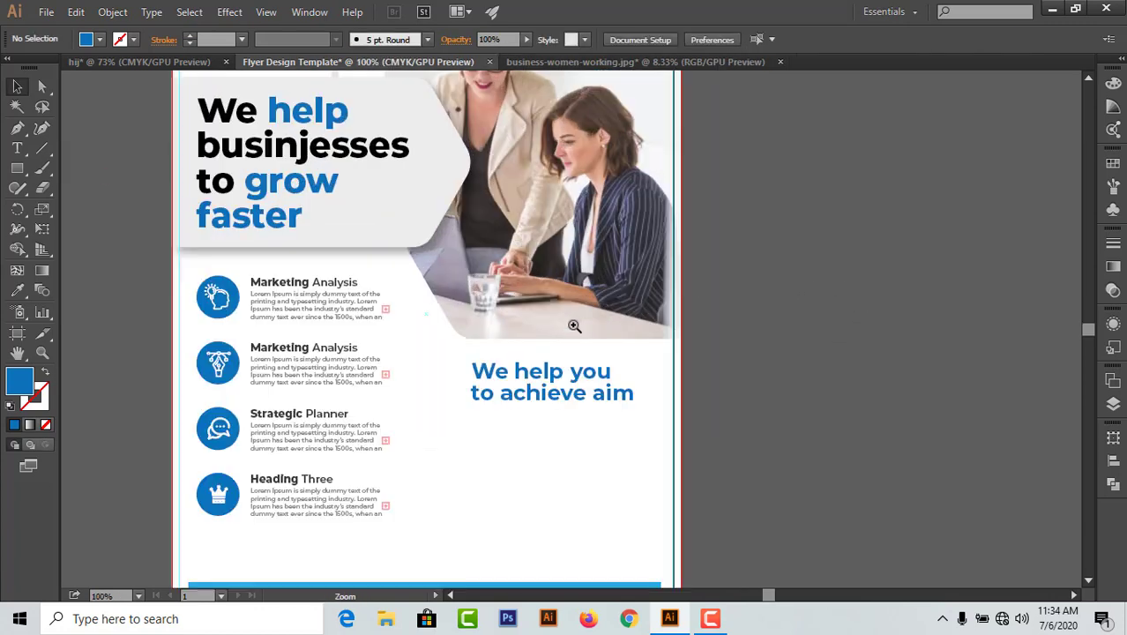
ctrl+click(574, 327)
drag(604, 412, 620, 324)
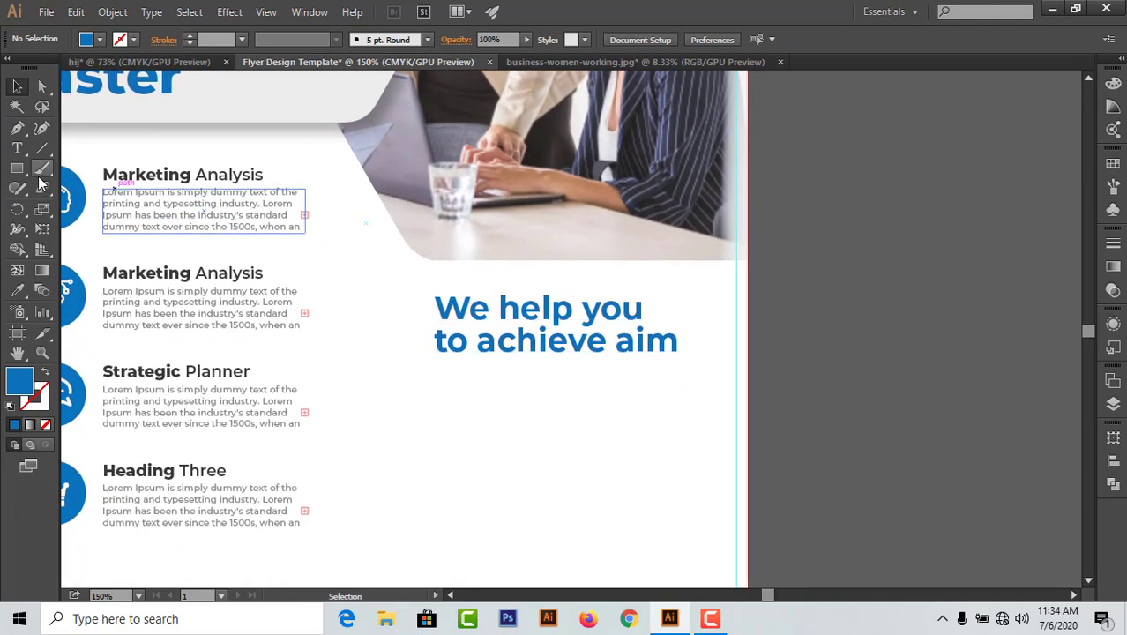
click(15, 153)
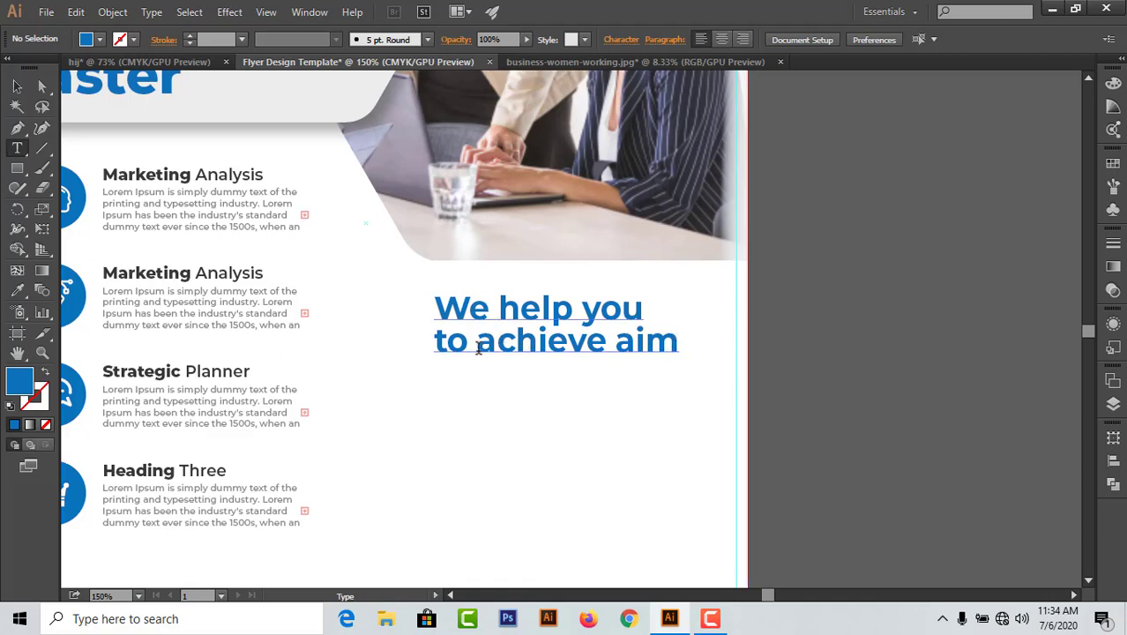
drag(478, 346, 607, 348)
click(100, 39)
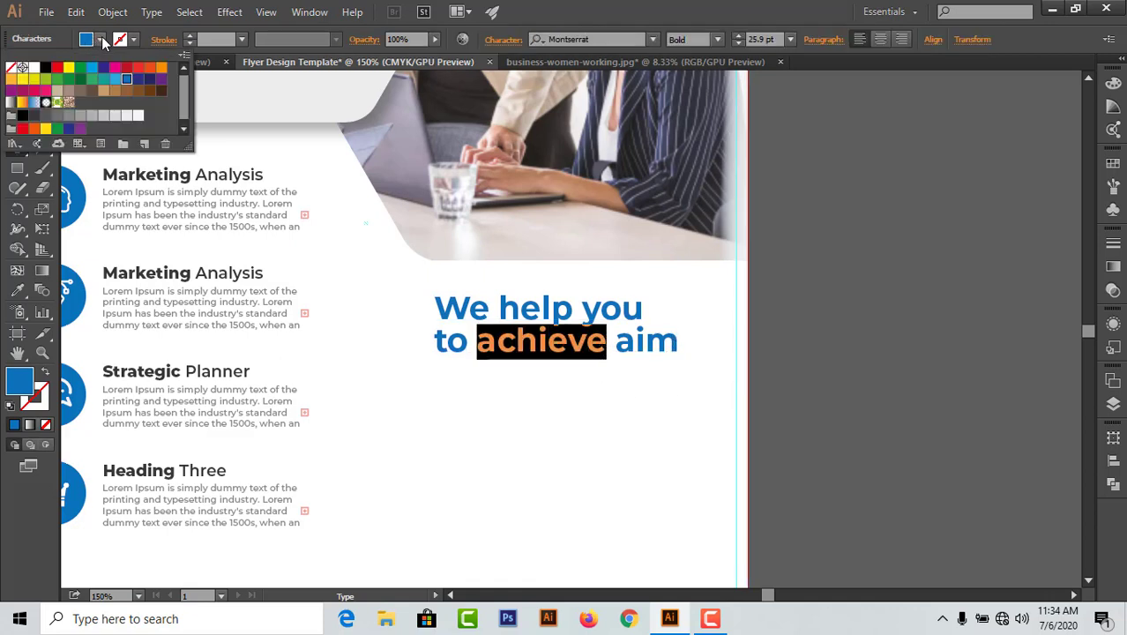
click(45, 70)
click(776, 347)
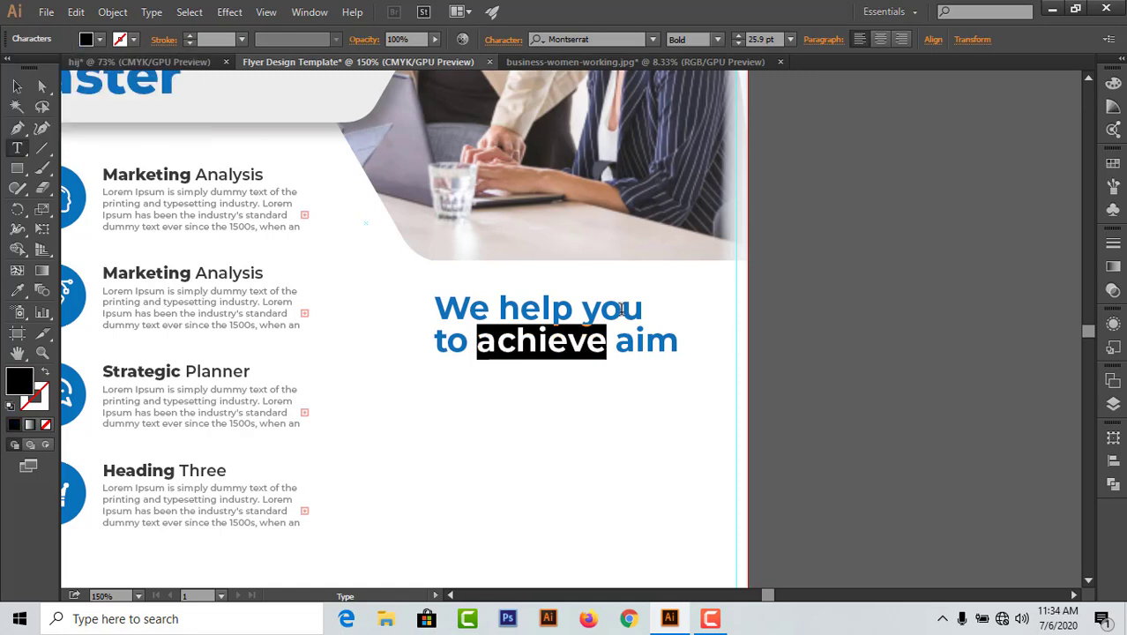
click(16, 86)
click(933, 366)
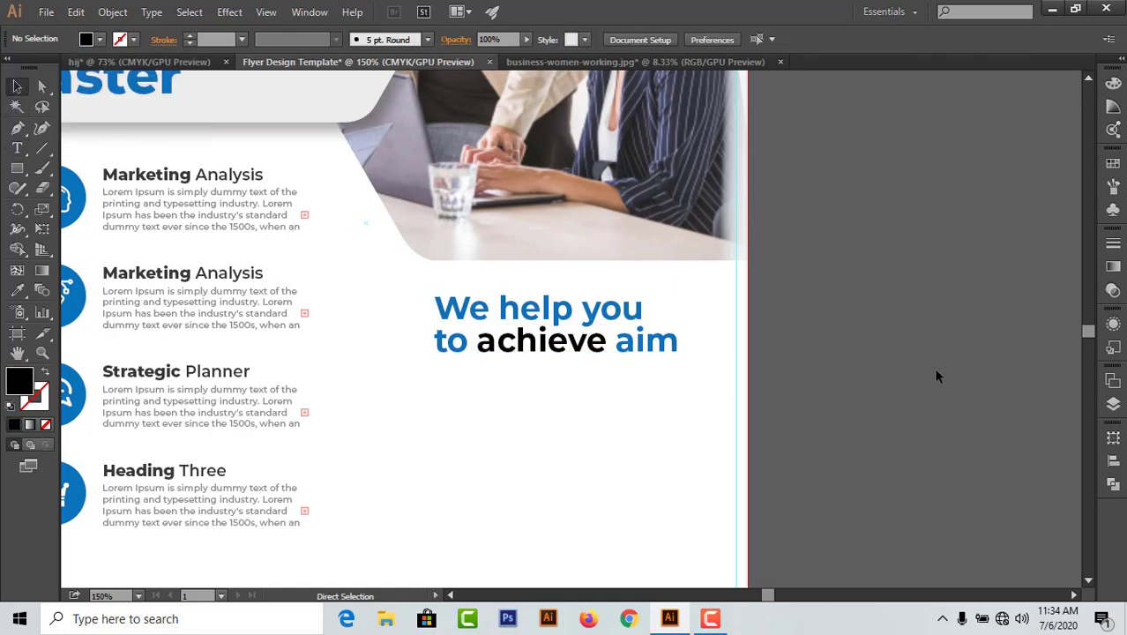
Step: Recolour the entire "We help you to achieve aim" subheading with the darker blue swatch used in the main headline
key(ctrl+0)
ctrl+click(579, 331)
ctrl+click(579, 332)
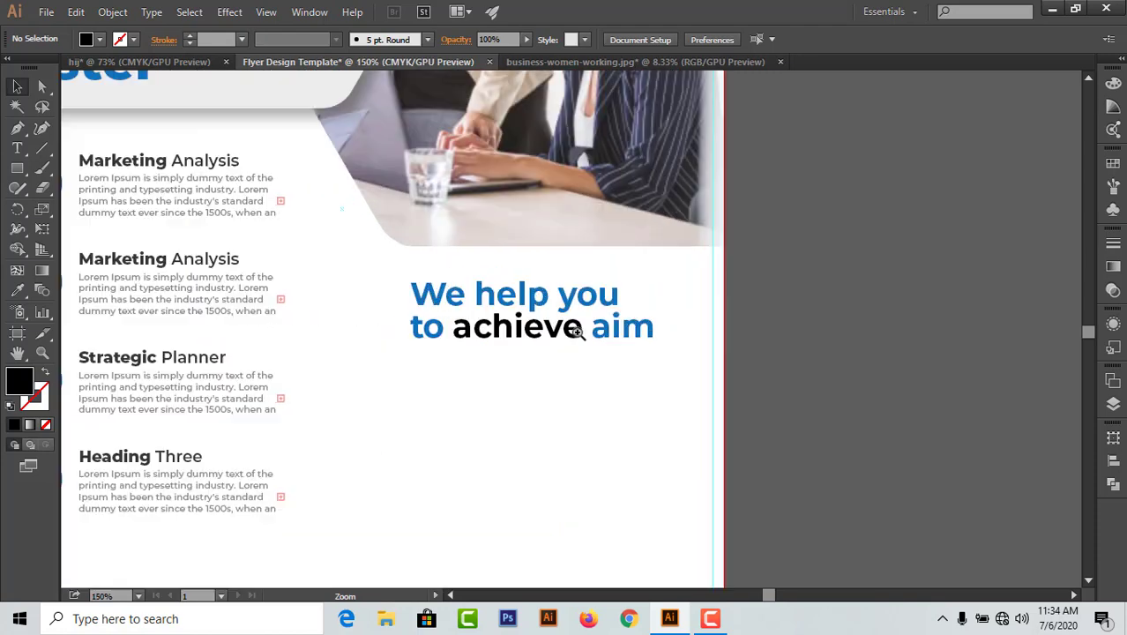
ctrl+click(578, 332)
click(441, 316)
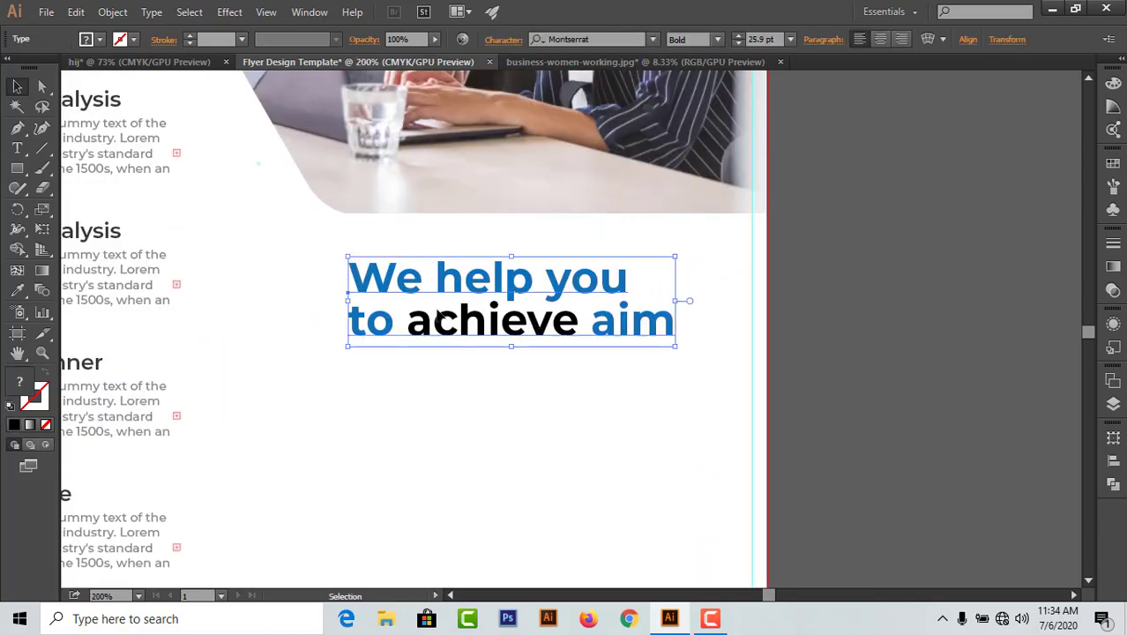
click(99, 40)
click(92, 70)
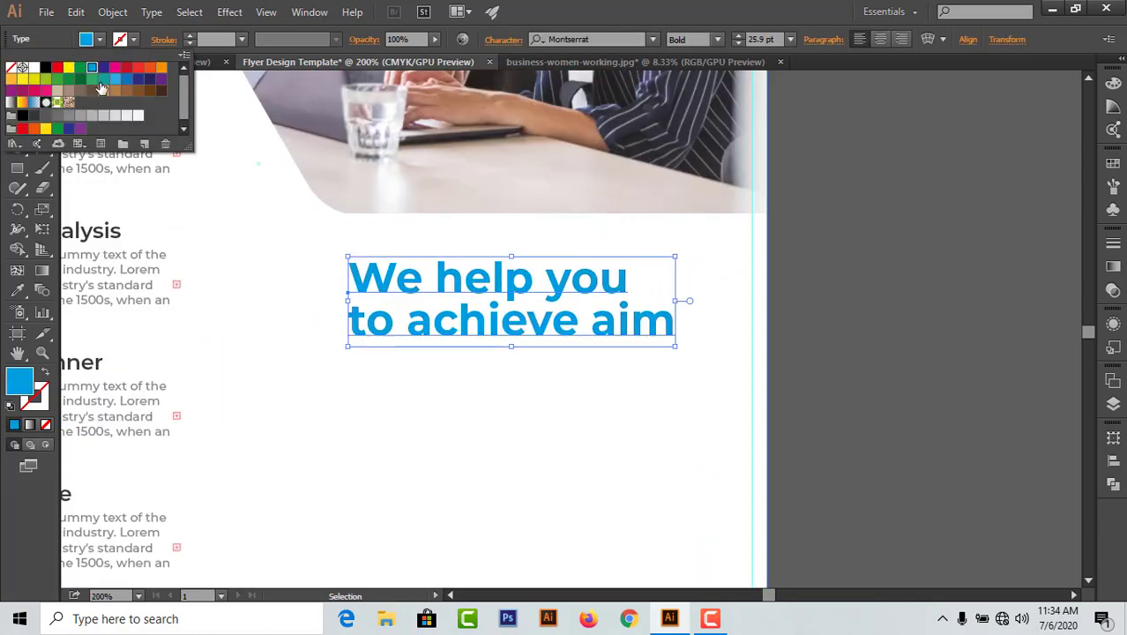
click(125, 81)
click(823, 314)
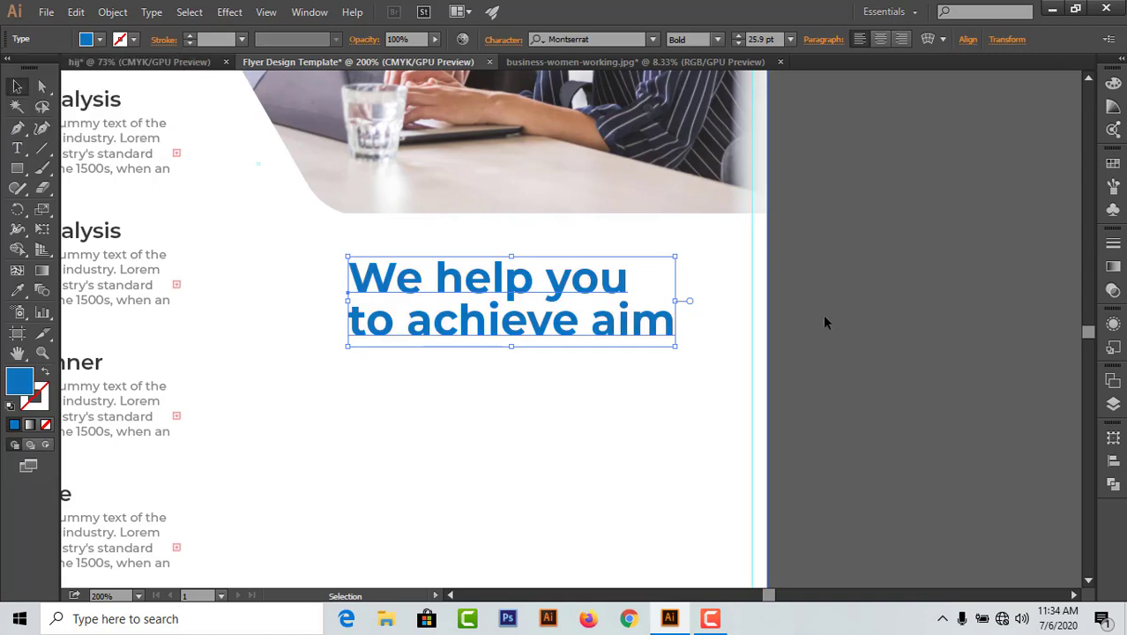
Step: Place the grey Lorem Ipsum paragraph from the pasteboard directly below the "We help you to achieve aim" subheading
click(898, 322)
key(ctrl+minus)
key(ctrl+minus)
key(ctrl+minus)
key(ctrl+minus)
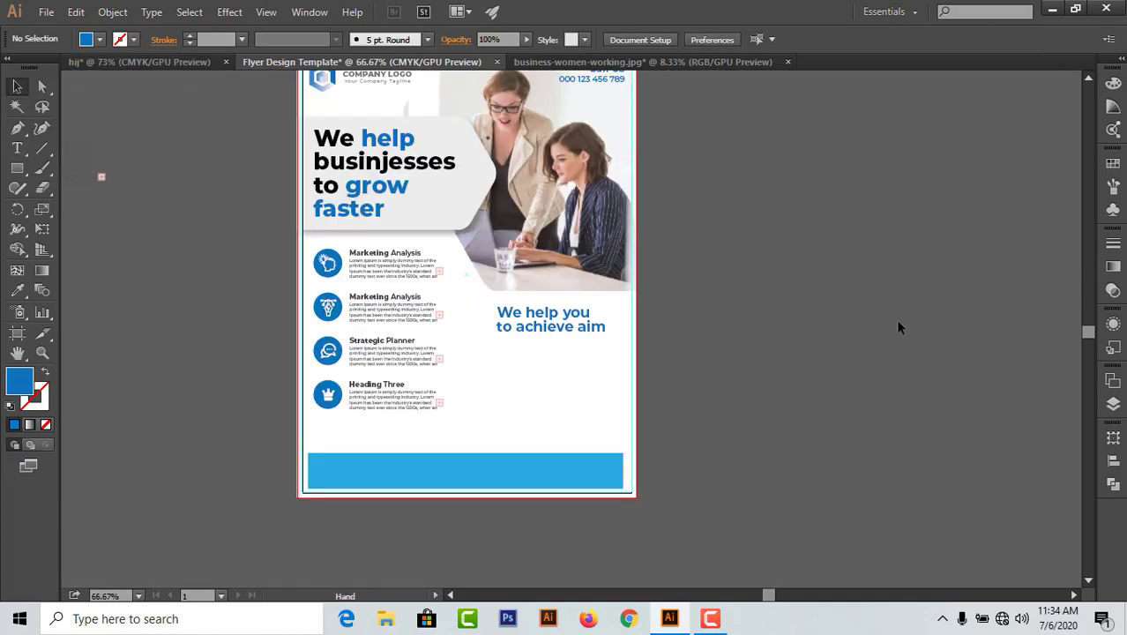
drag(185, 200, 327, 199)
click(189, 157)
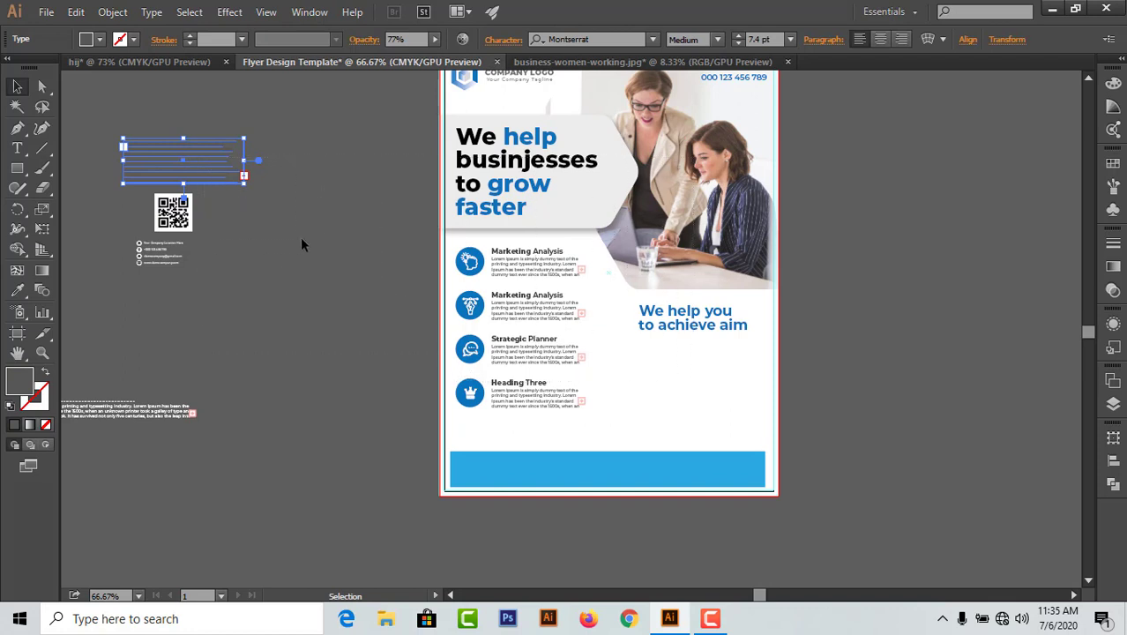
drag(203, 155, 714, 361)
click(836, 379)
Step: Nudge the "We help you to achieve aim" subheading slightly left and down to line up with the paragraph below
click(694, 328)
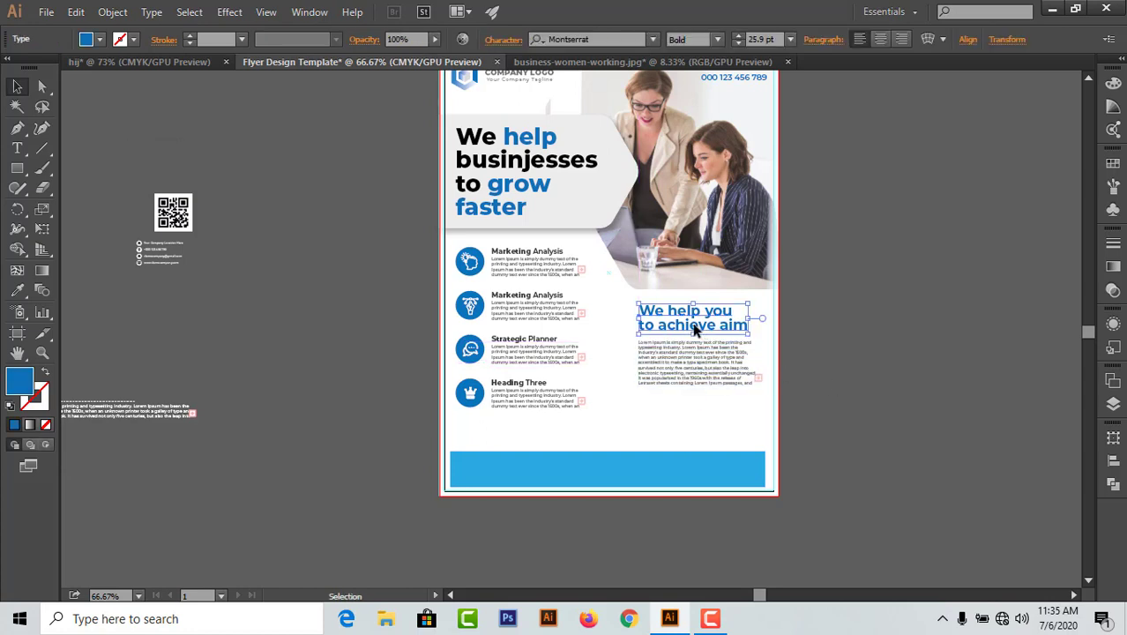
key(Left)
key(Down)
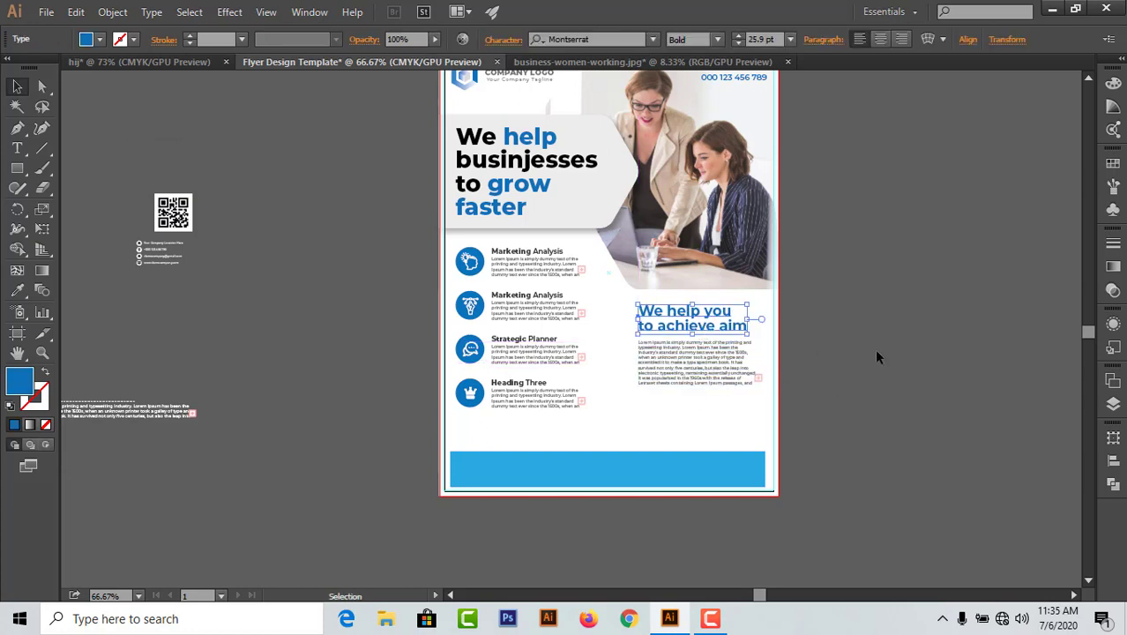
click(876, 351)
Step: Examine the character settings of the paragraph below the "We help you to achieve aim" subheading
ctrl+click(697, 342)
ctrl+click(697, 342)
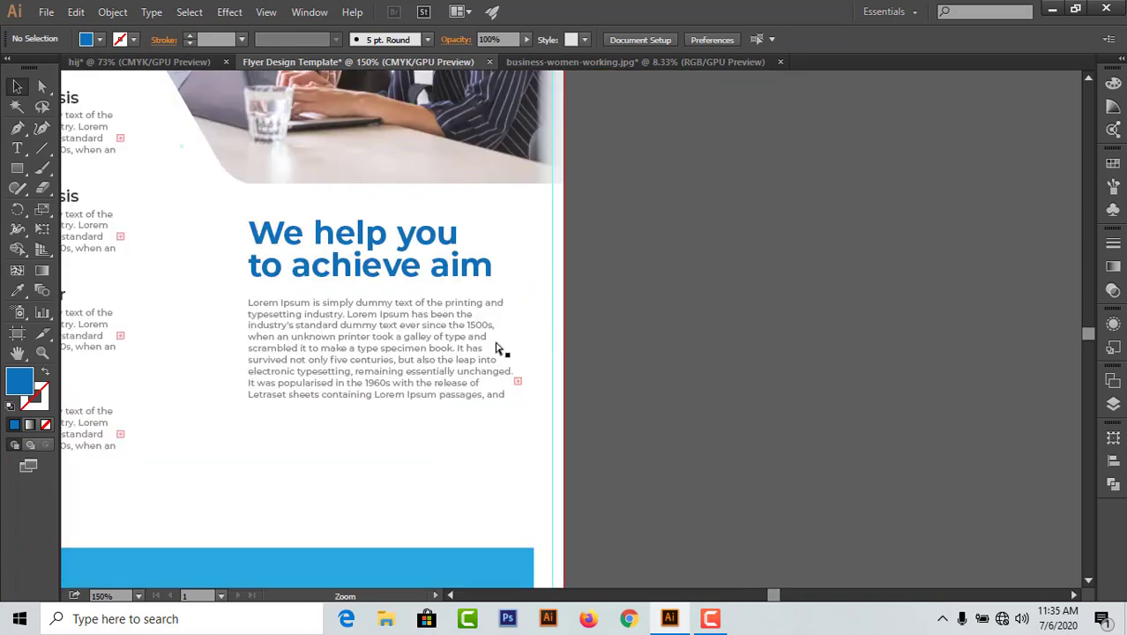
drag(417, 355, 644, 372)
ctrl+click(560, 361)
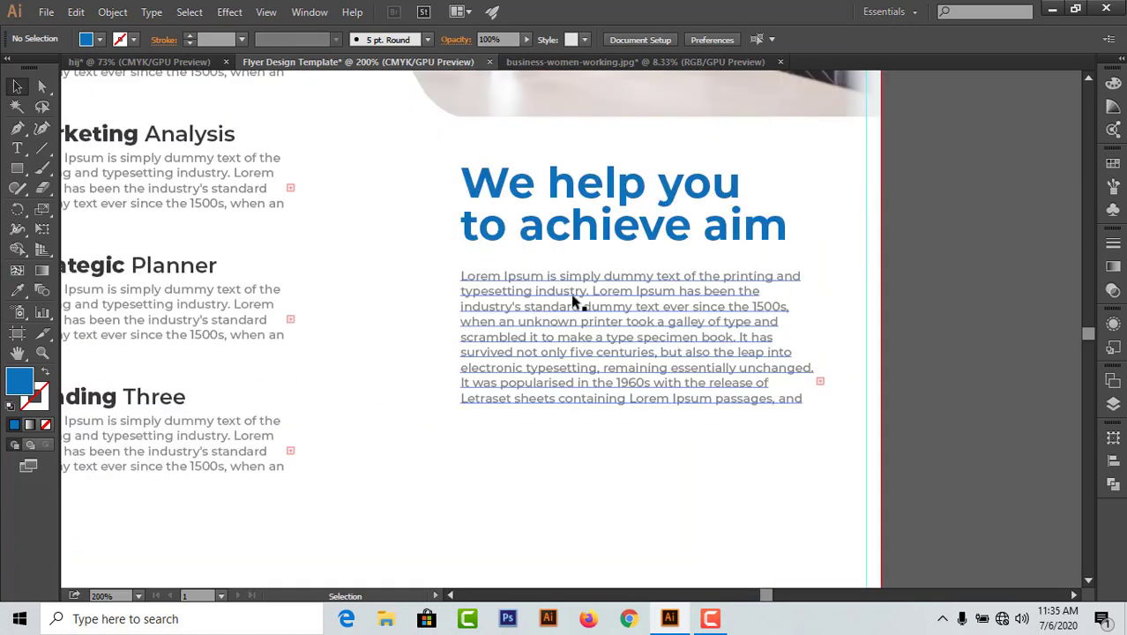
click(573, 302)
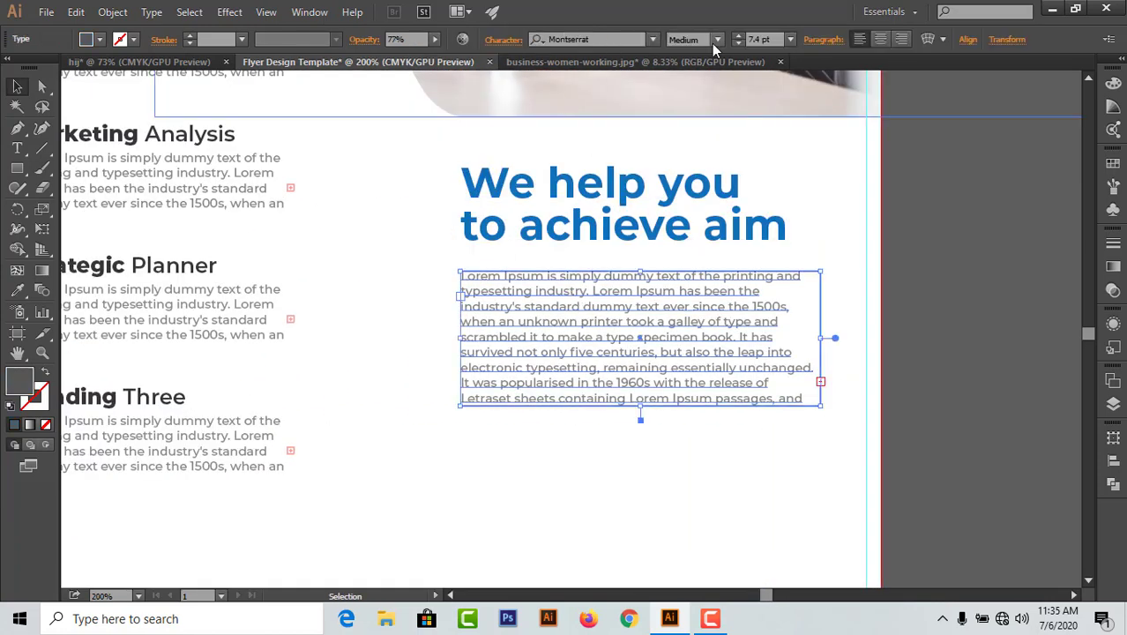
click(505, 42)
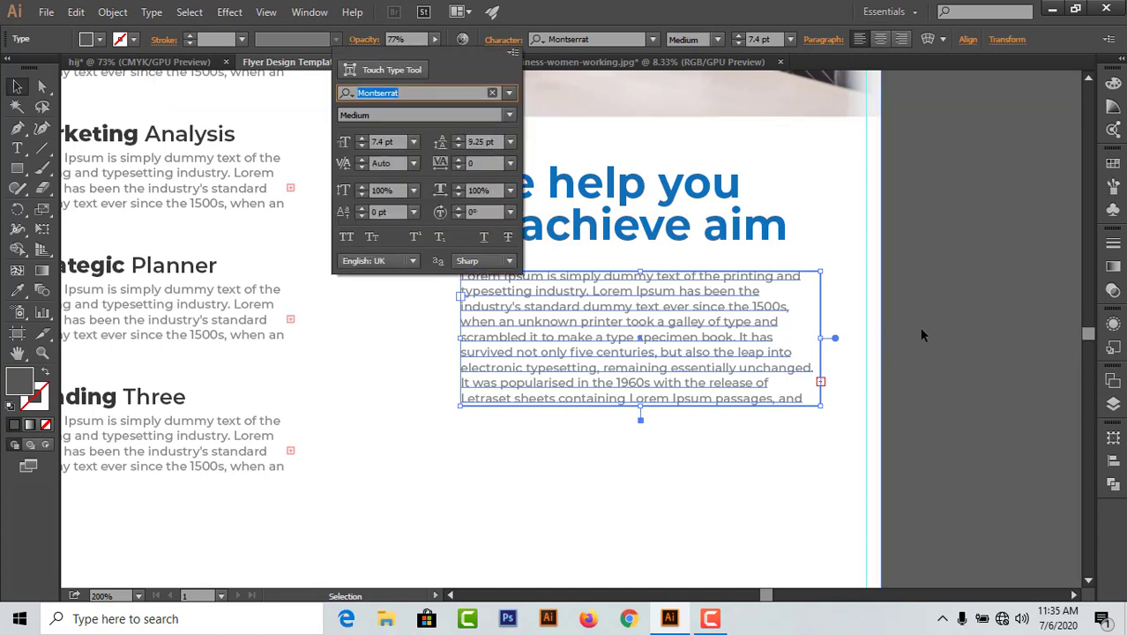
click(1012, 278)
click(928, 322)
Step: Move the "For more Information" title from the pasteboard onto the upper-left part of the blue footer bar
key(ctrl+minus)
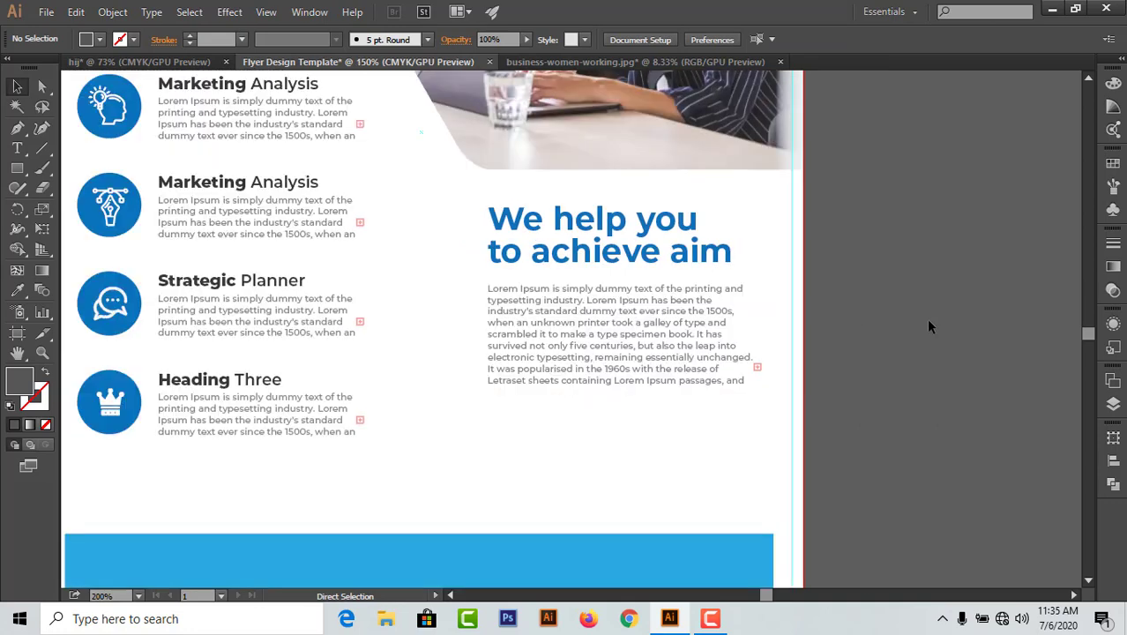
key(ctrl+minus)
key(ctrl+minus)
drag(571, 339, 859, 349)
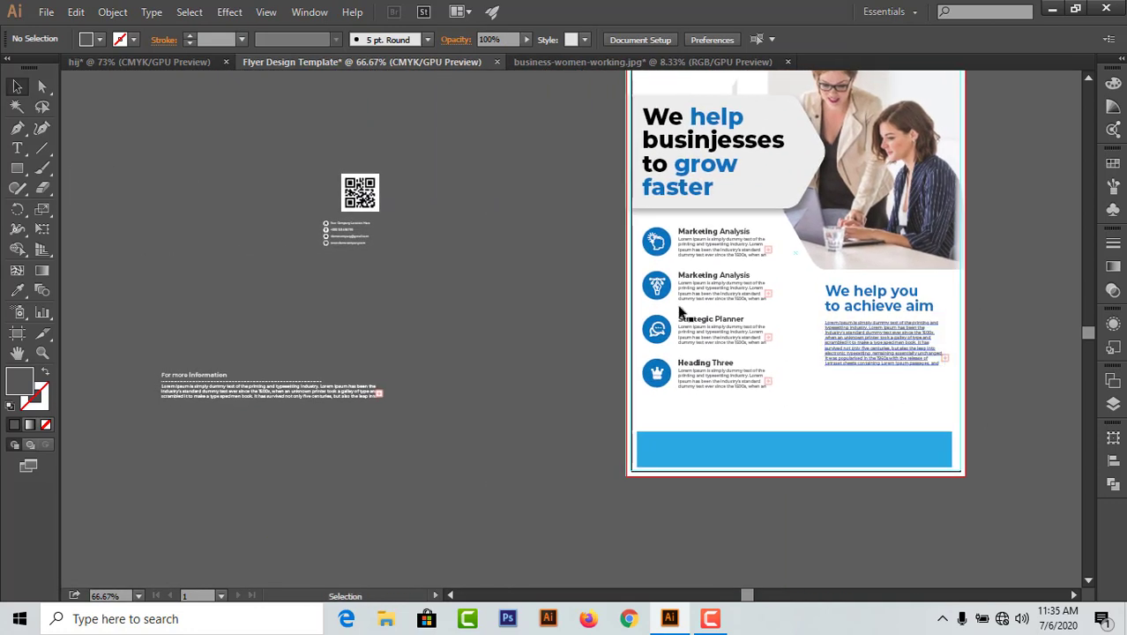
click(213, 377)
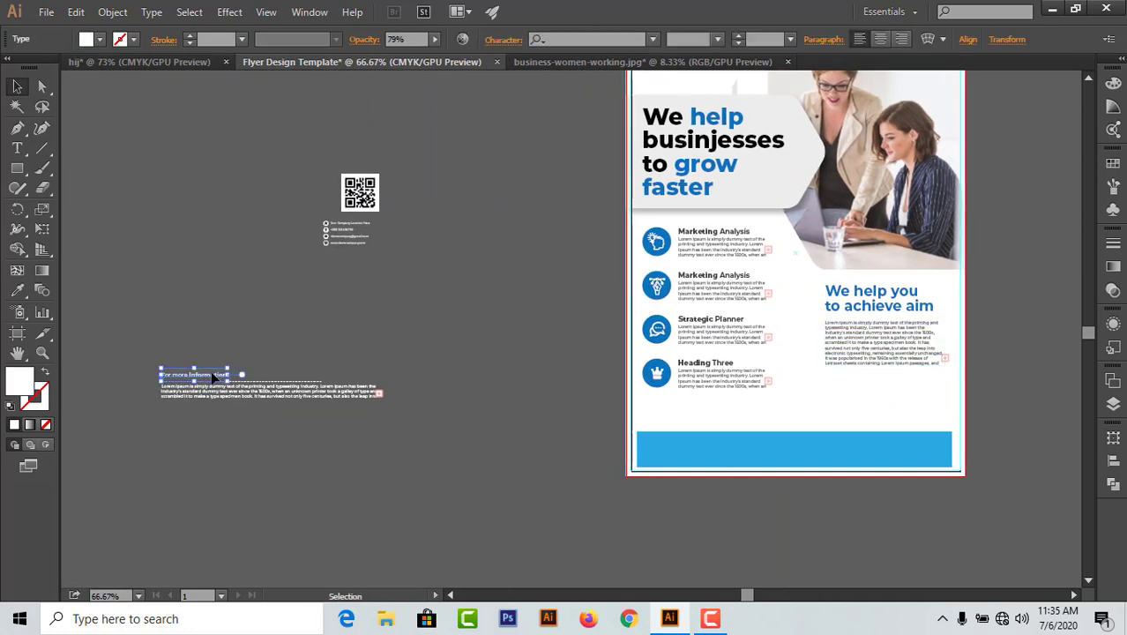
drag(213, 376, 696, 434)
click(528, 493)
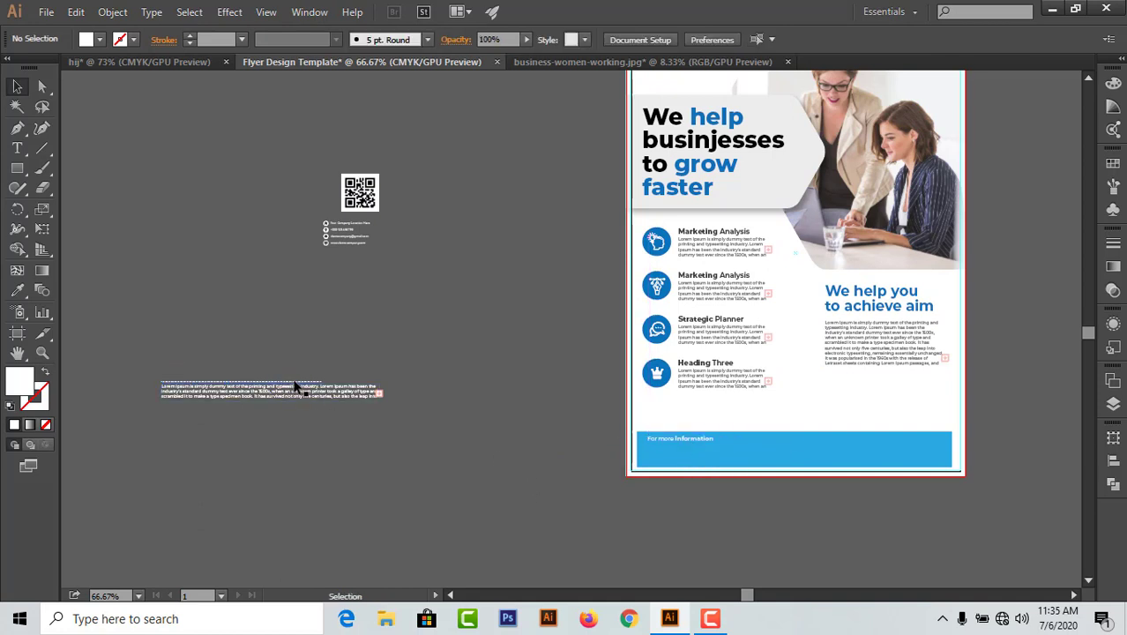
Step: Place the white dotted line in the footer bar just below the "For more Information" title
click(296, 386)
drag(296, 386, 776, 451)
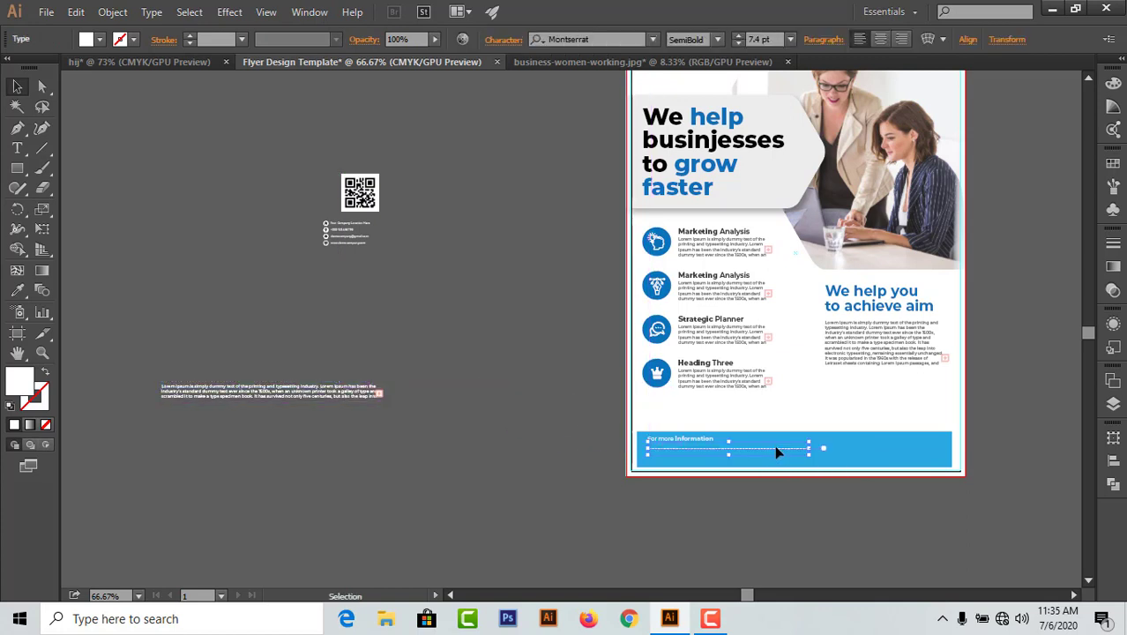
key(Up)
key(Up)
key(Up)
key(Up)
click(811, 508)
Step: Move the white Lorem Ipsum paragraph into the footer bar beneath the dotted line, aligned with the title
click(322, 395)
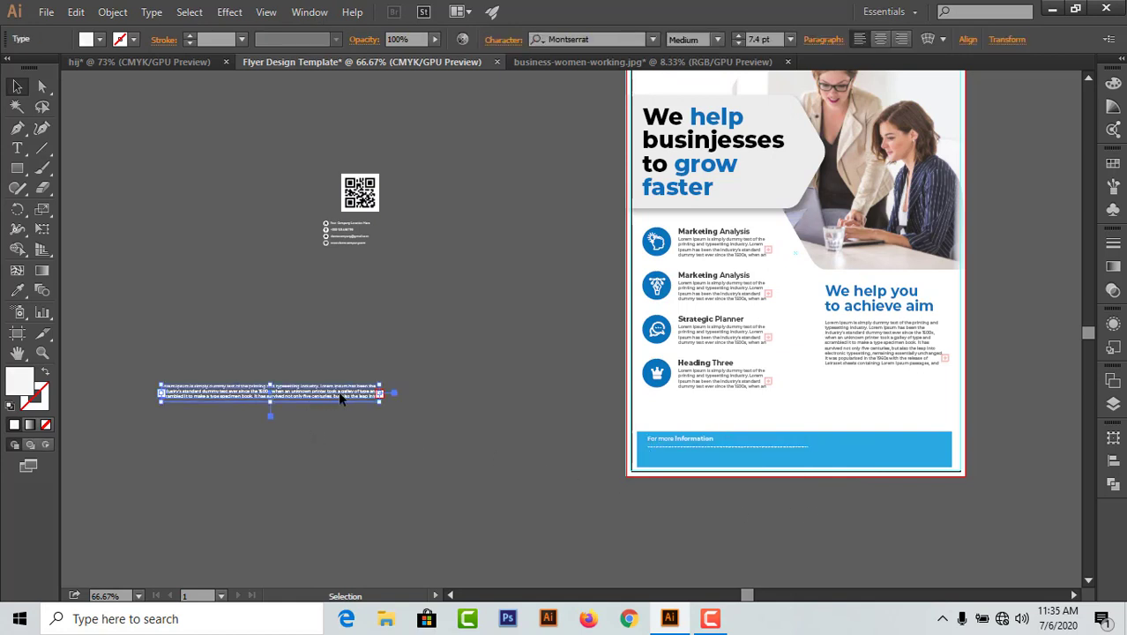
drag(340, 395, 825, 465)
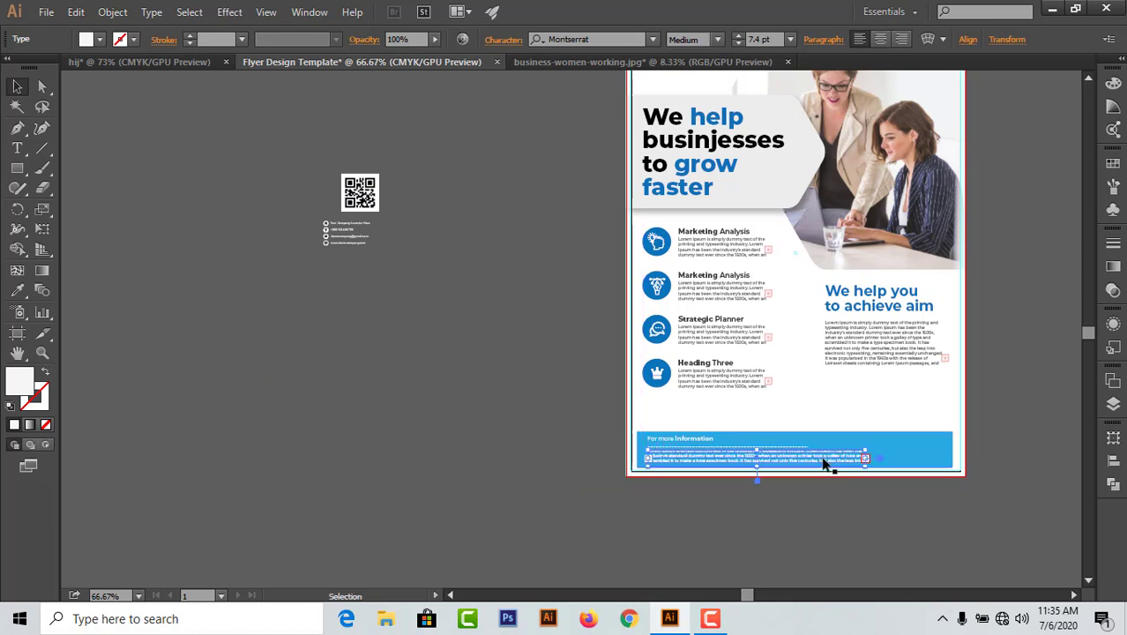
key(Down)
click(765, 508)
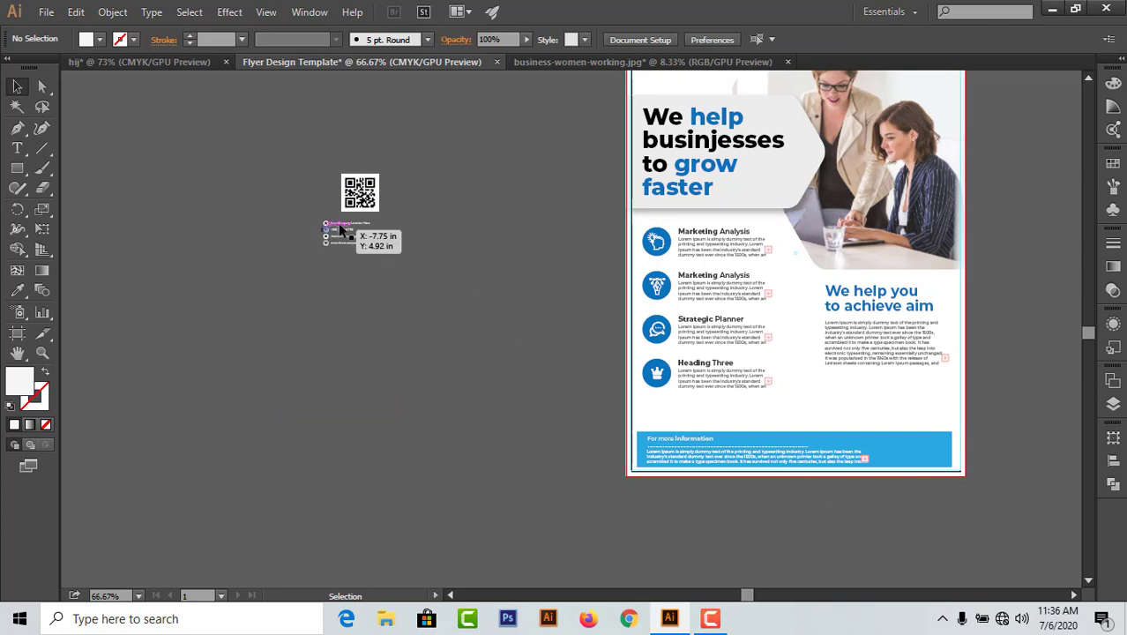
drag(340, 228, 349, 228)
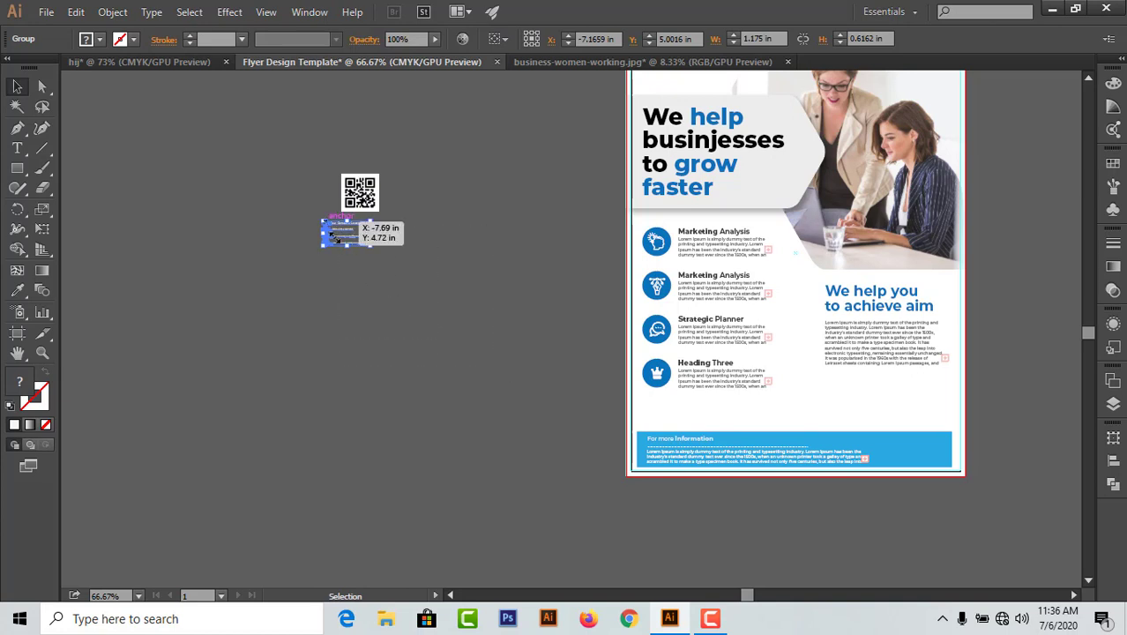
drag(324, 220, 336, 242)
key(ctrl+z)
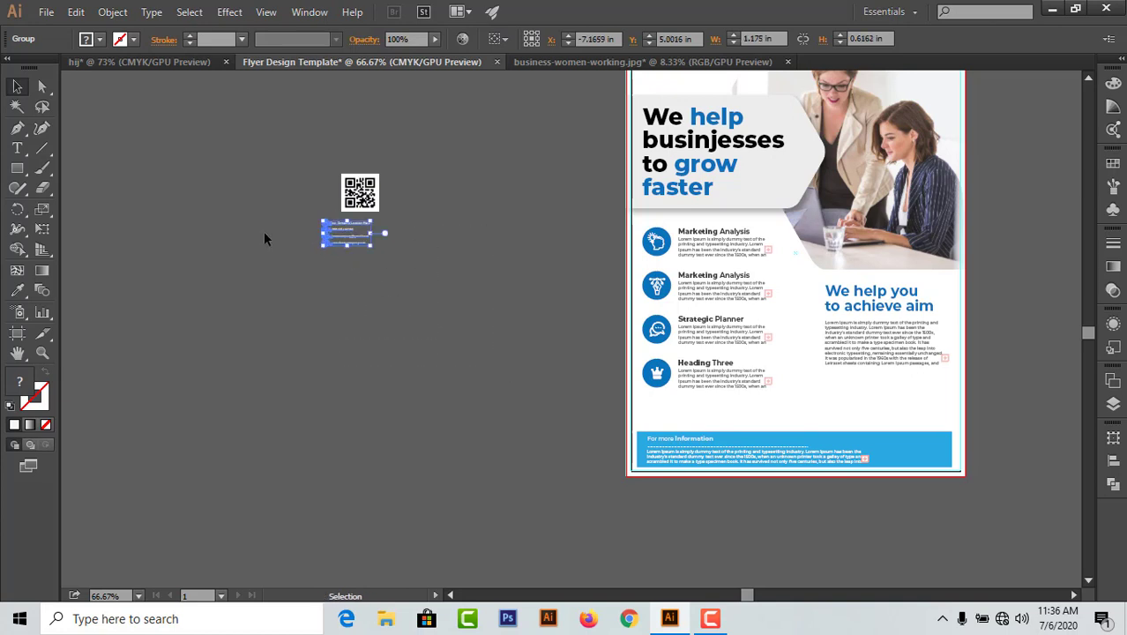
click(263, 231)
Step: Move the contact details group with its icons into the right end of the footer bar, centred vertically
drag(328, 224, 533, 396)
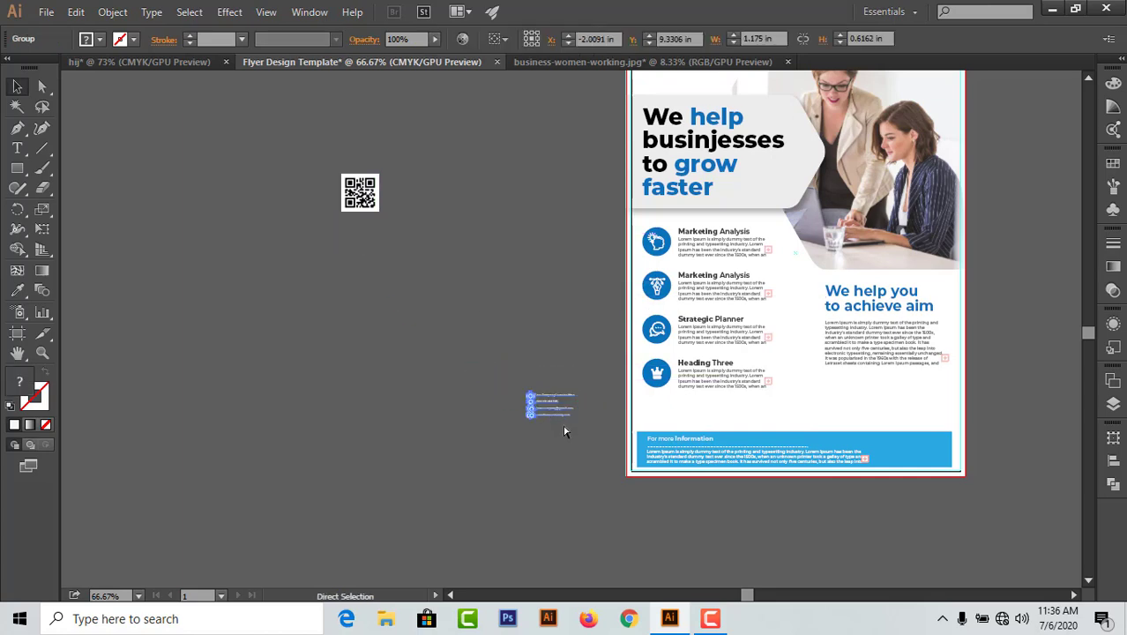
key(ctrl+space)
ctrl+click(564, 426)
ctrl+click(562, 400)
ctrl+click(581, 368)
drag(410, 439, 92, 573)
drag(172, 283, 982, 533)
drag(982, 533, 749, 388)
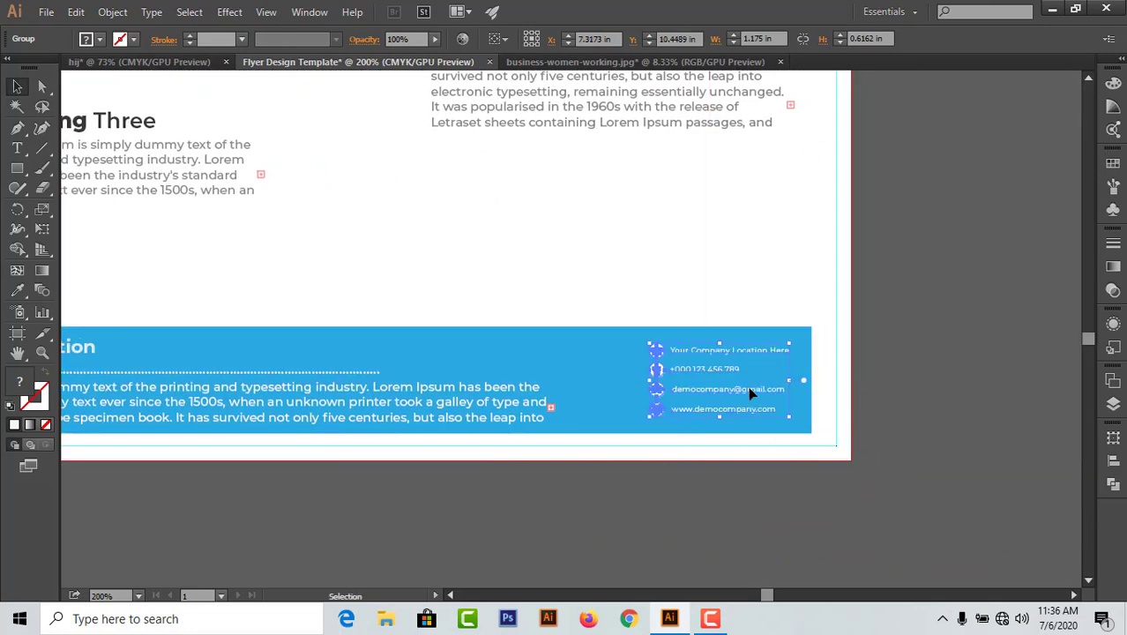
key(Down)
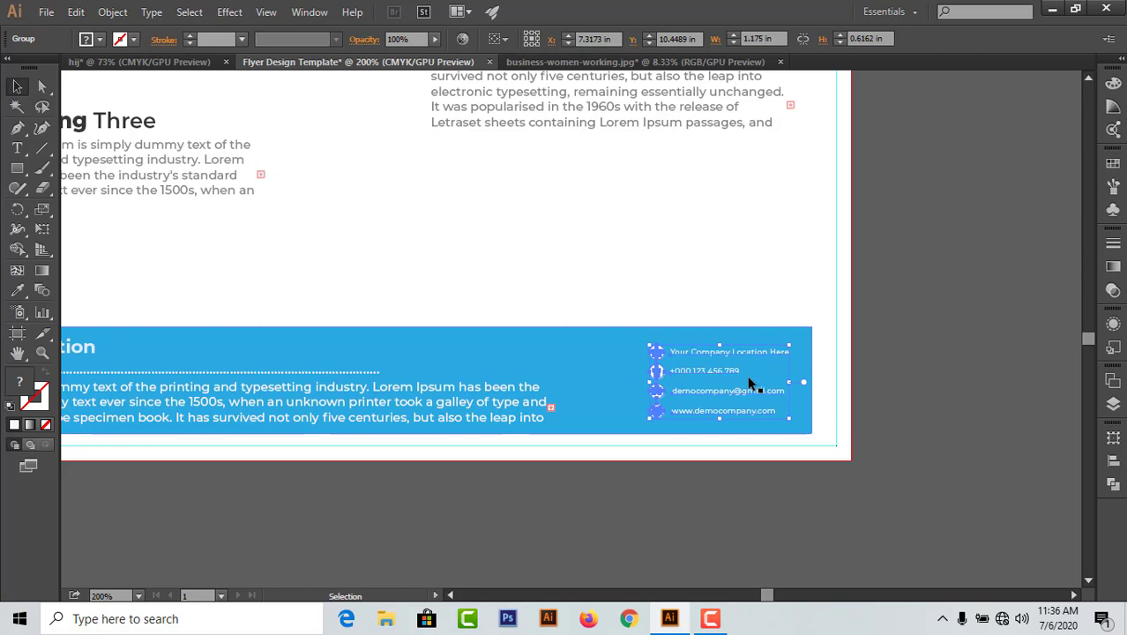
click(913, 380)
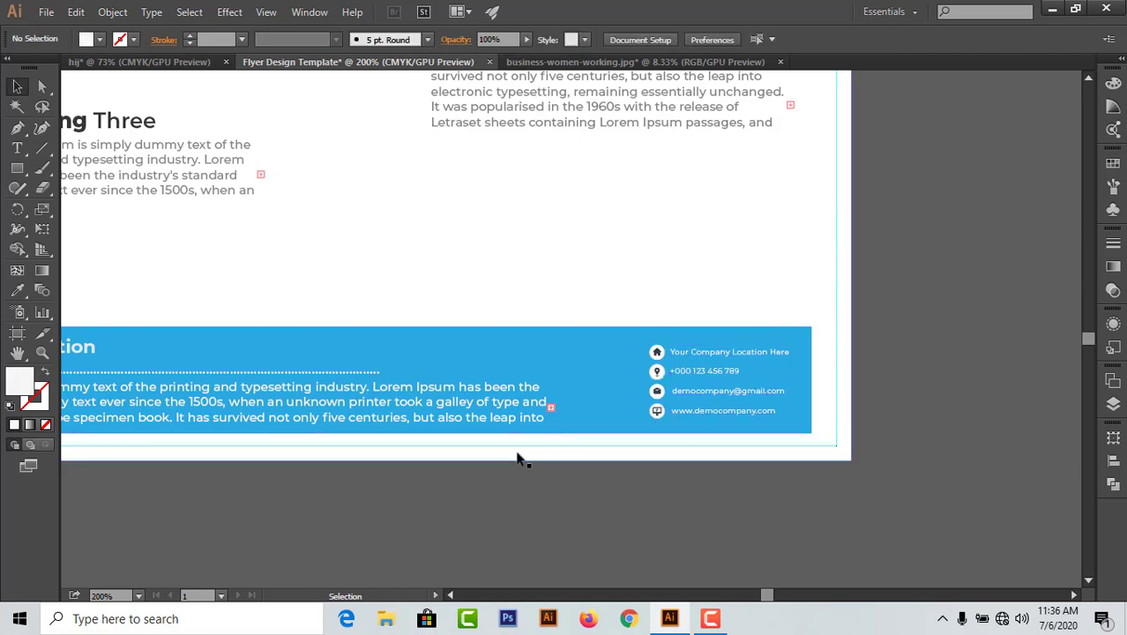
Step: Nudge the footer's dotted line up closer to the "For more Information" title
drag(516, 458, 773, 452)
click(280, 382)
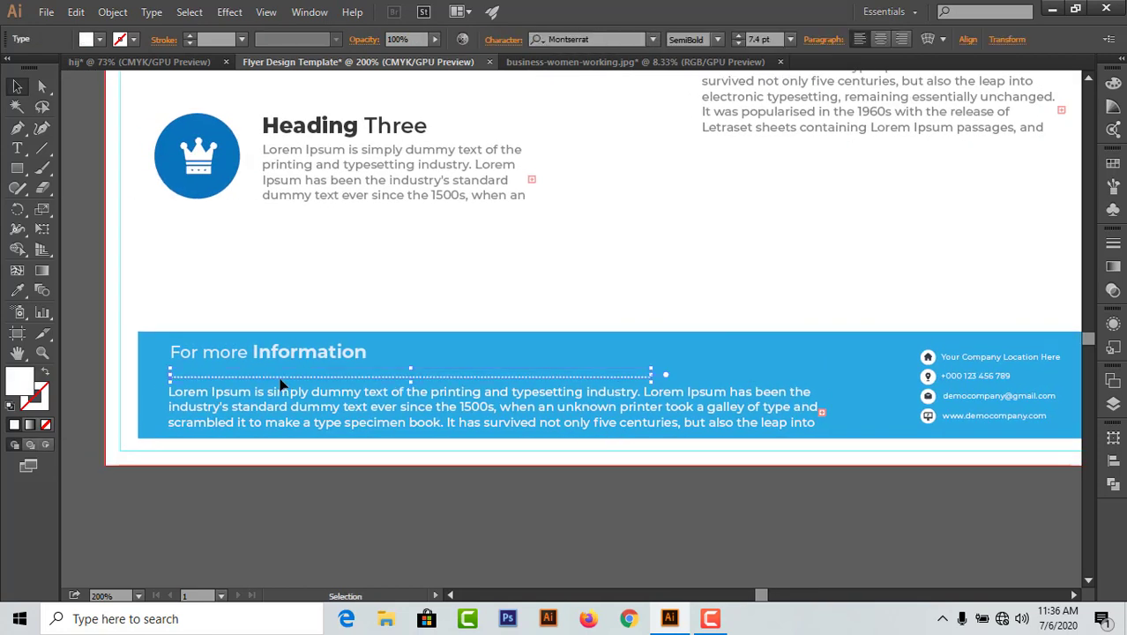
key(Up)
key(Up)
key(Up)
key(Up)
key(Up)
key(Up)
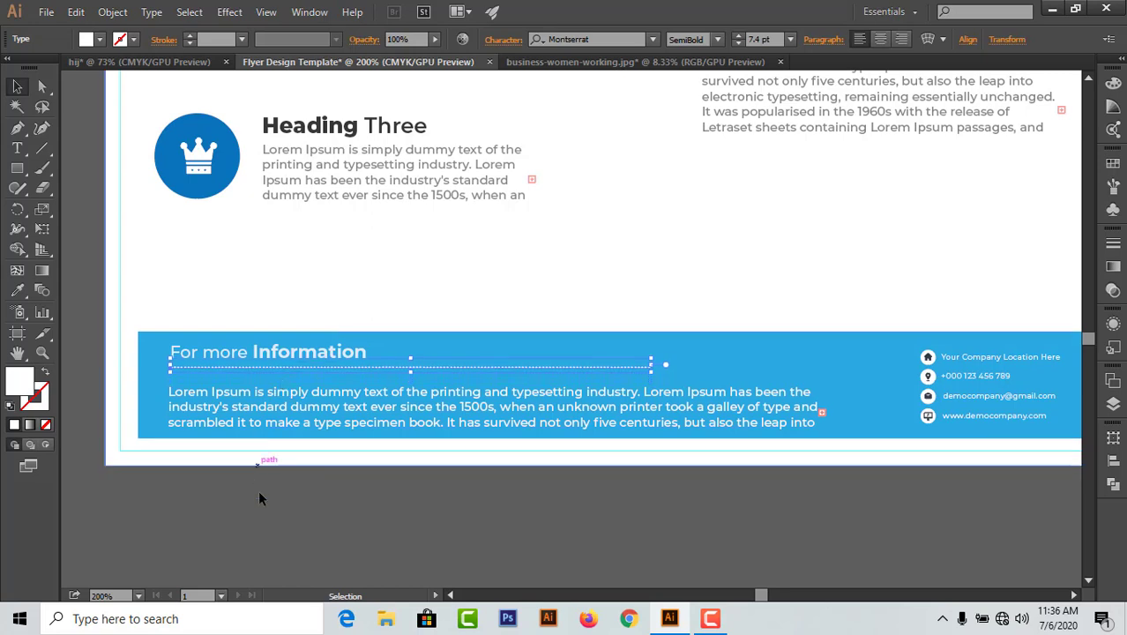
click(259, 490)
Step: Nudge the footer's Lorem Ipsum paragraph up until it sits just beneath the dotted line
click(327, 399)
key(Up)
key(Up)
key(Up)
key(Up)
key(Up)
key(Up)
key(Up)
key(Up)
key(Up)
key(Up)
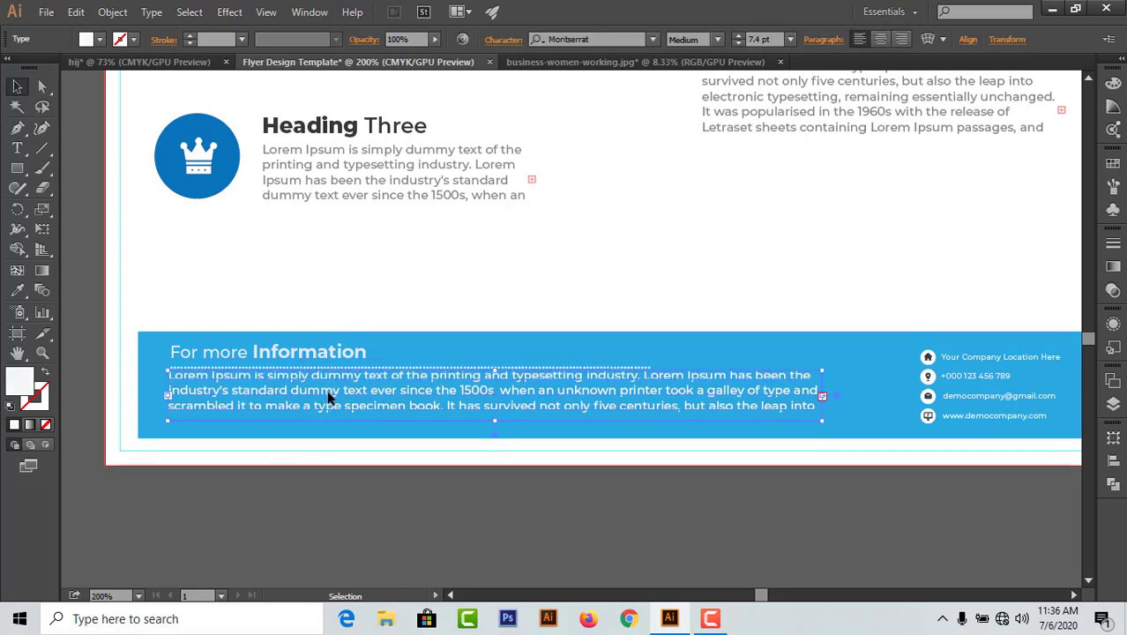
click(453, 521)
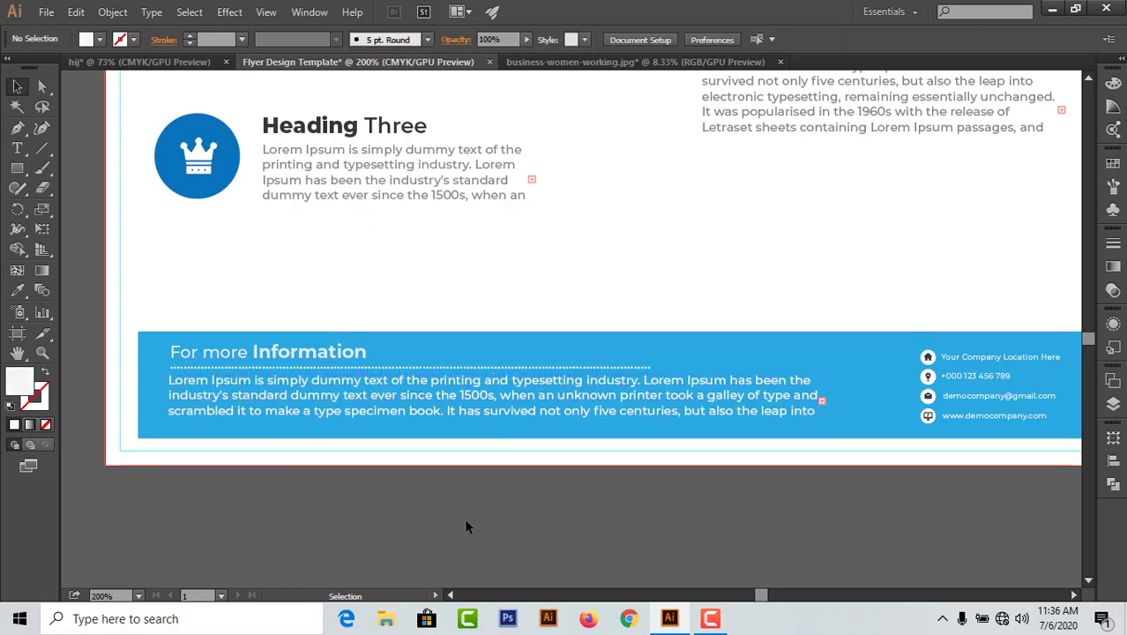
Step: Nudge the "For more Information" title slightly upward within the footer bar
key(ctrl+minus)
key(ctrl+minus)
key(ctrl+minus)
key(ctrl+minus)
drag(604, 264, 608, 383)
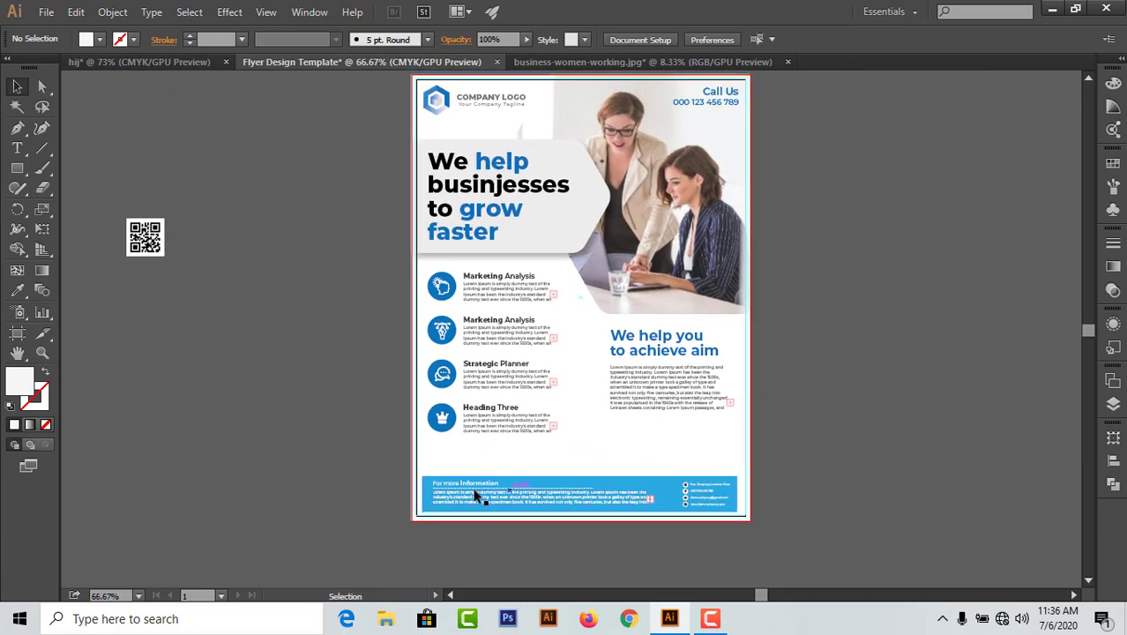
click(541, 486)
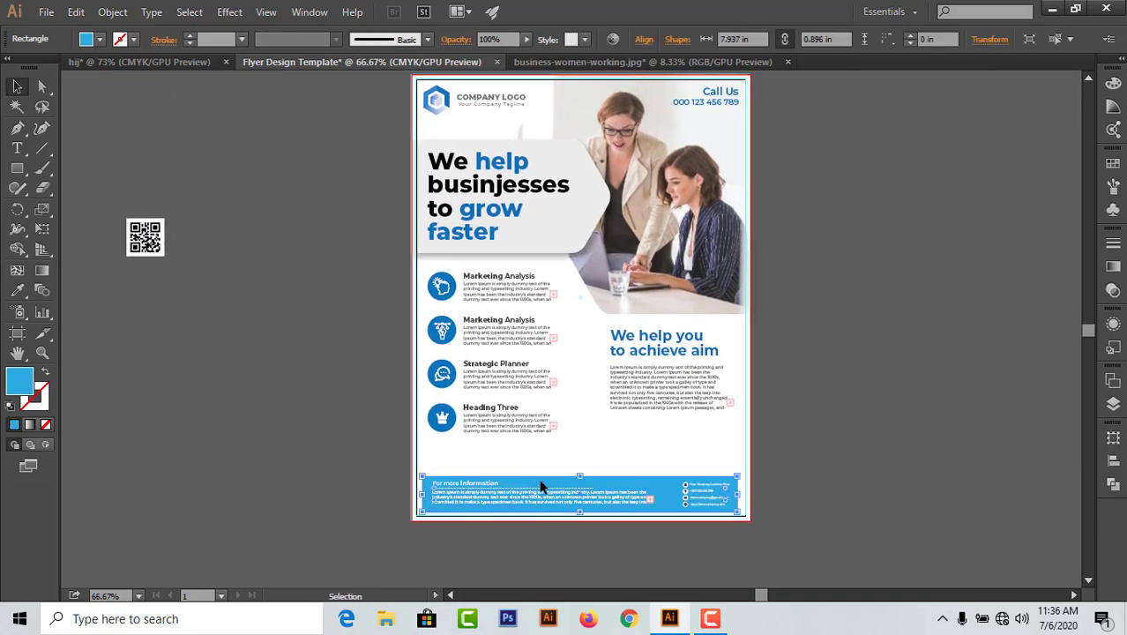
click(481, 488)
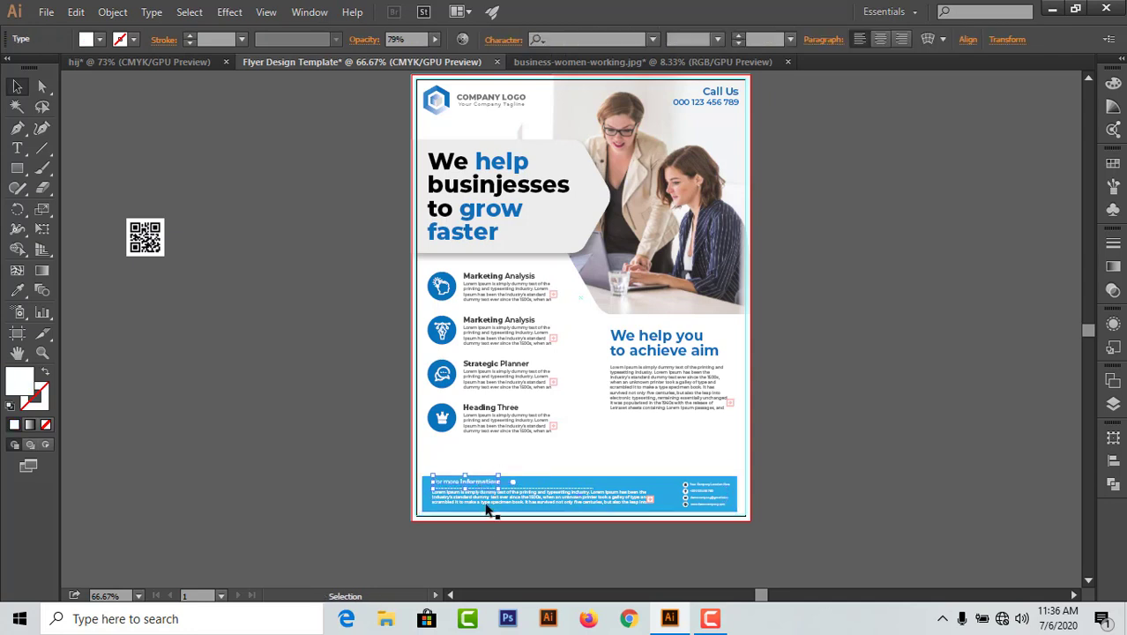
click(498, 554)
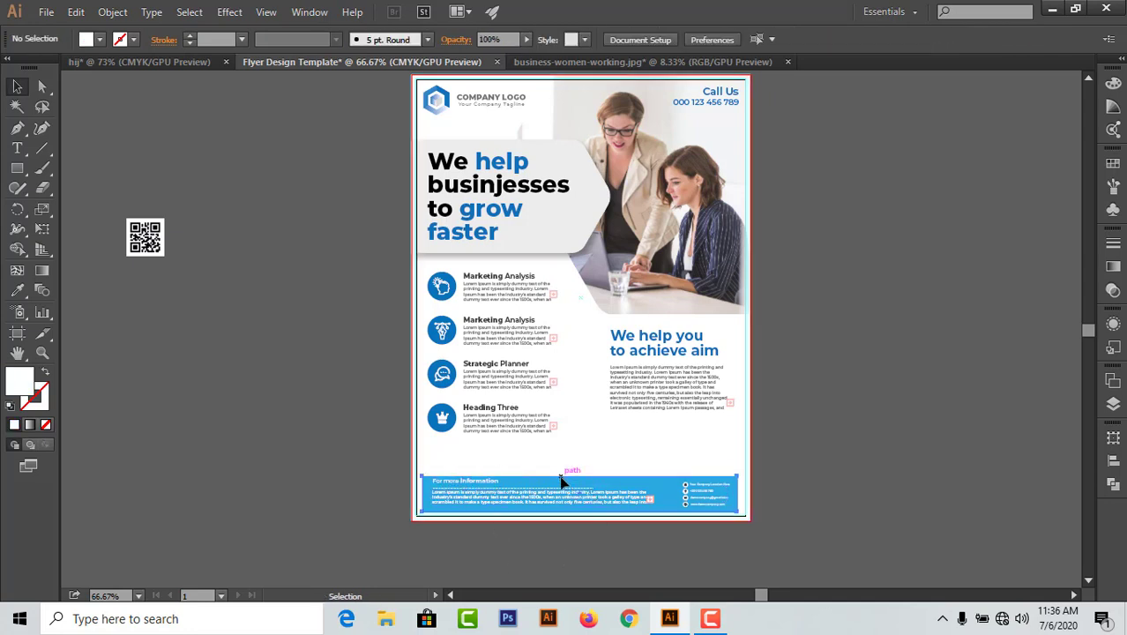
Step: Extend the blue footer bar upward to a height of 1.146 in, keeping its bottom edge in place
click(583, 480)
drag(579, 477, 579, 466)
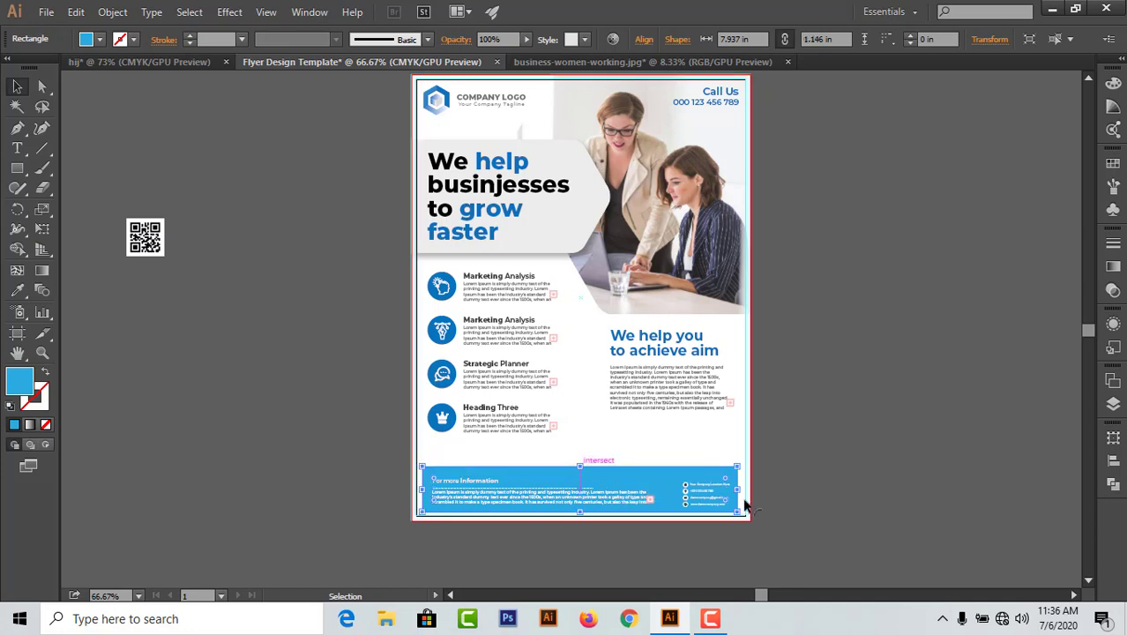
click(875, 510)
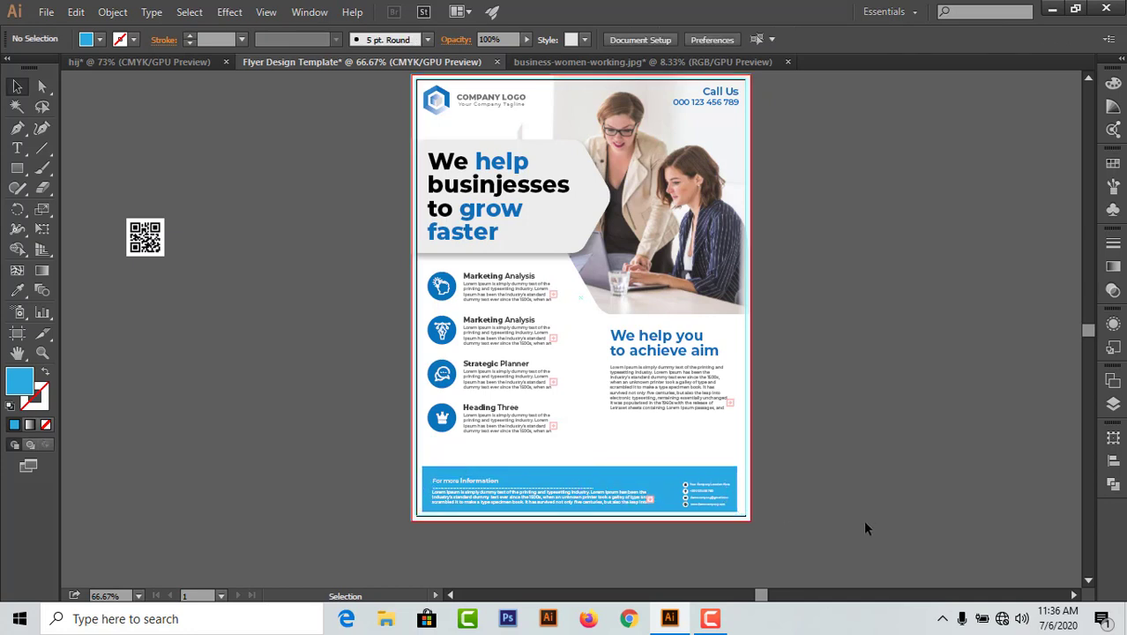
Step: Raise the "For more Information" title and the dotted line beneath it within the taller footer bar
click(466, 485)
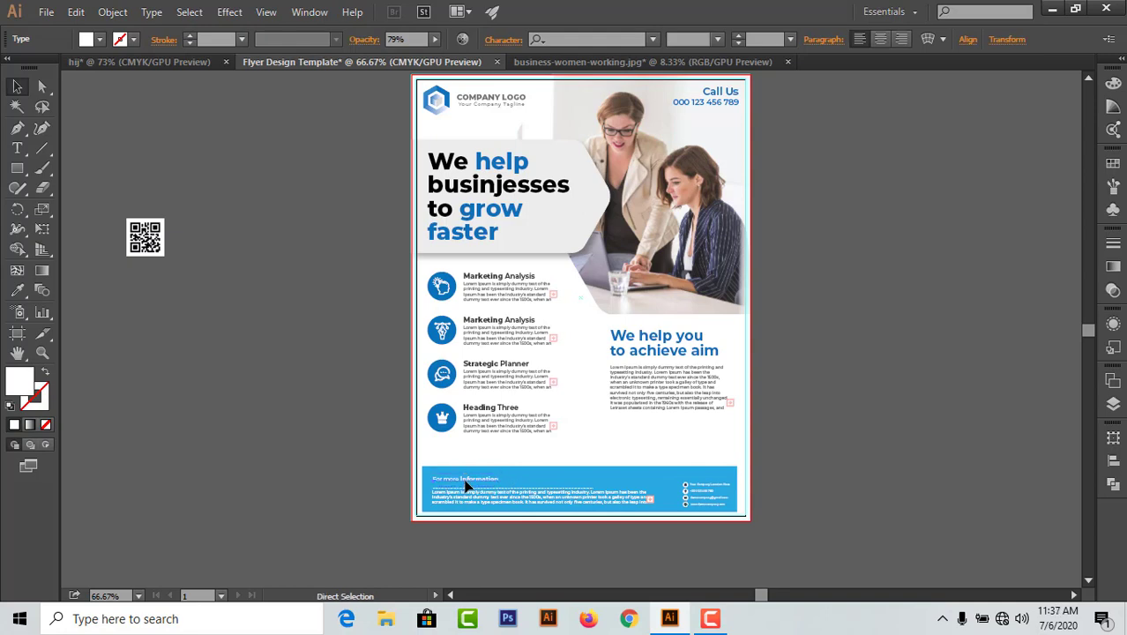
click(519, 477)
click(609, 346)
click(609, 346)
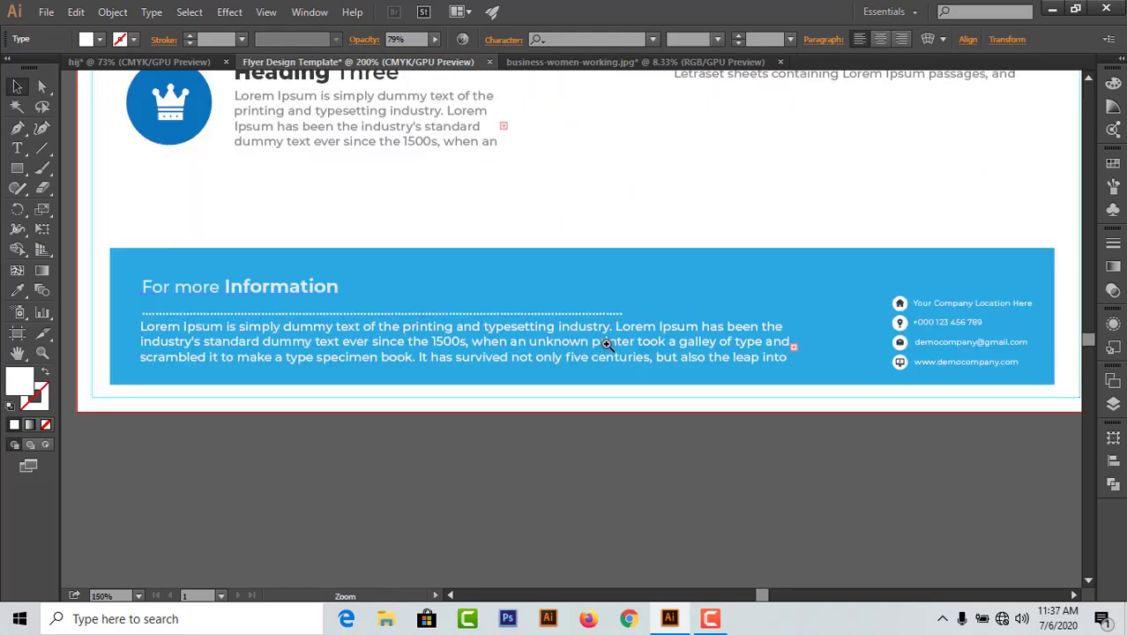
click(392, 318)
key(Up)
key(Up)
key(Up)
key(Up)
key(Up)
key(Up)
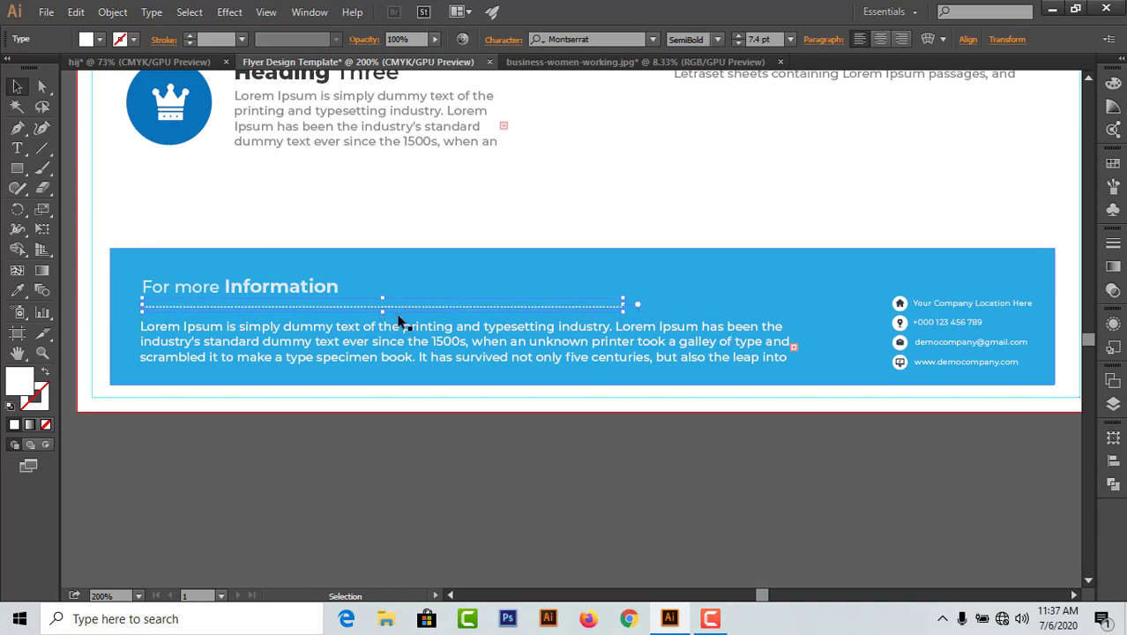
Step: Nudge the footer's Lorem Ipsum paragraph up closer to the dotted line
click(388, 338)
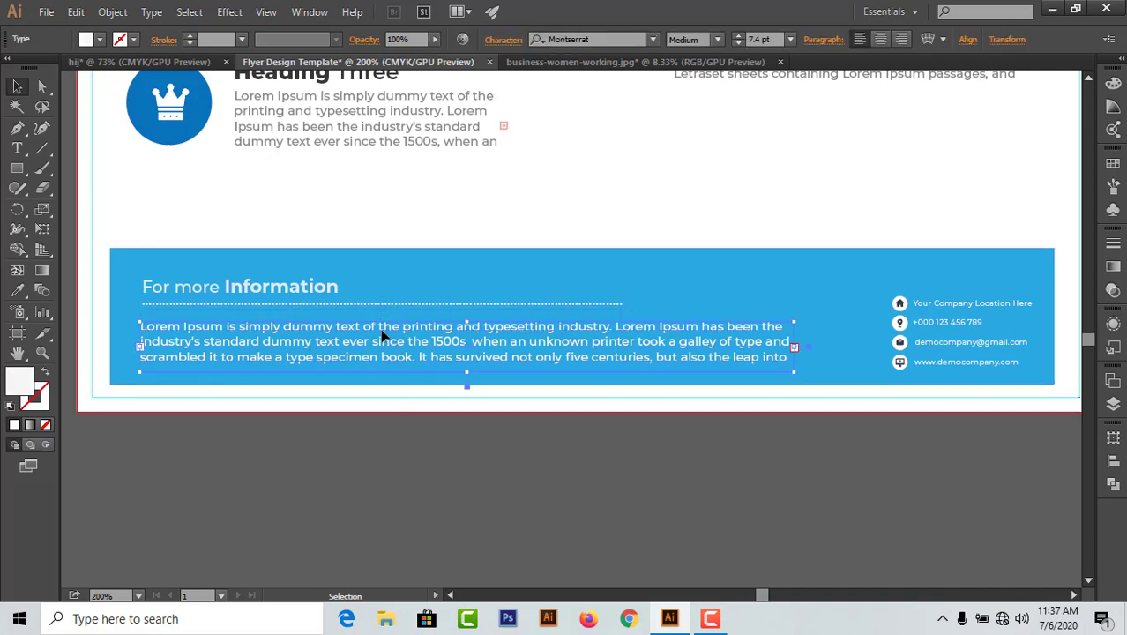
key(Up)
key(Up)
key(Up)
key(Up)
click(627, 451)
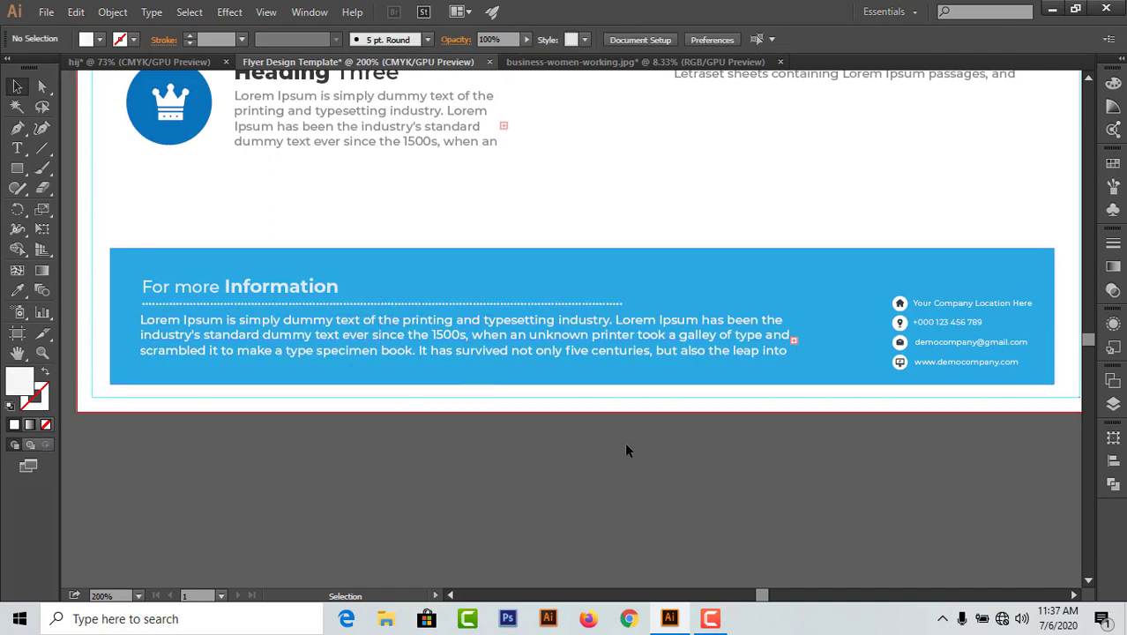
Step: Nudge the "For more Information" title up to widen its gap above the dotted line
click(303, 289)
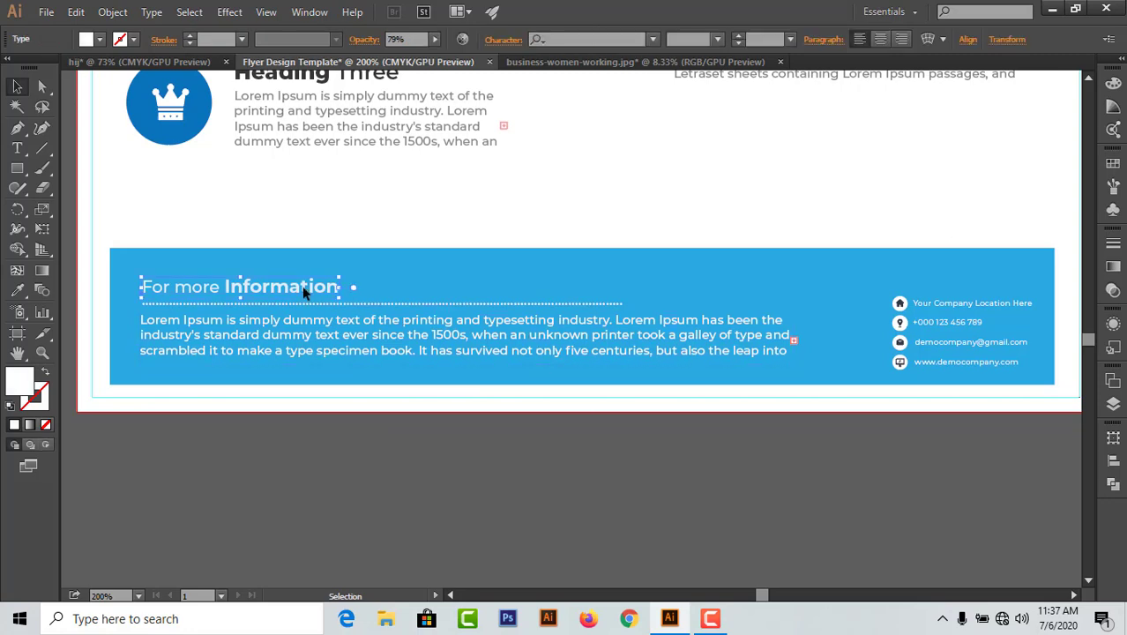
key(Up)
key(Up)
click(319, 451)
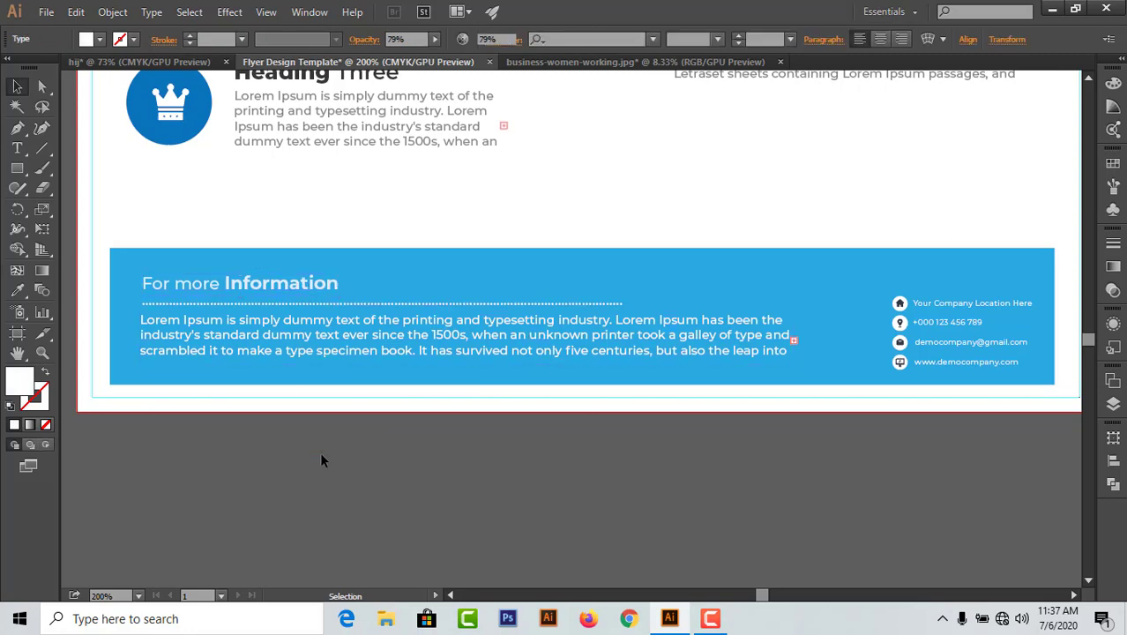
Step: Scale the footer's contact details group up proportionally to about 1.47 × 0.77 in and shift it up and inward within the blue bar
key(ctrl+minus)
key(ctrl+minus)
key(ctrl+minus)
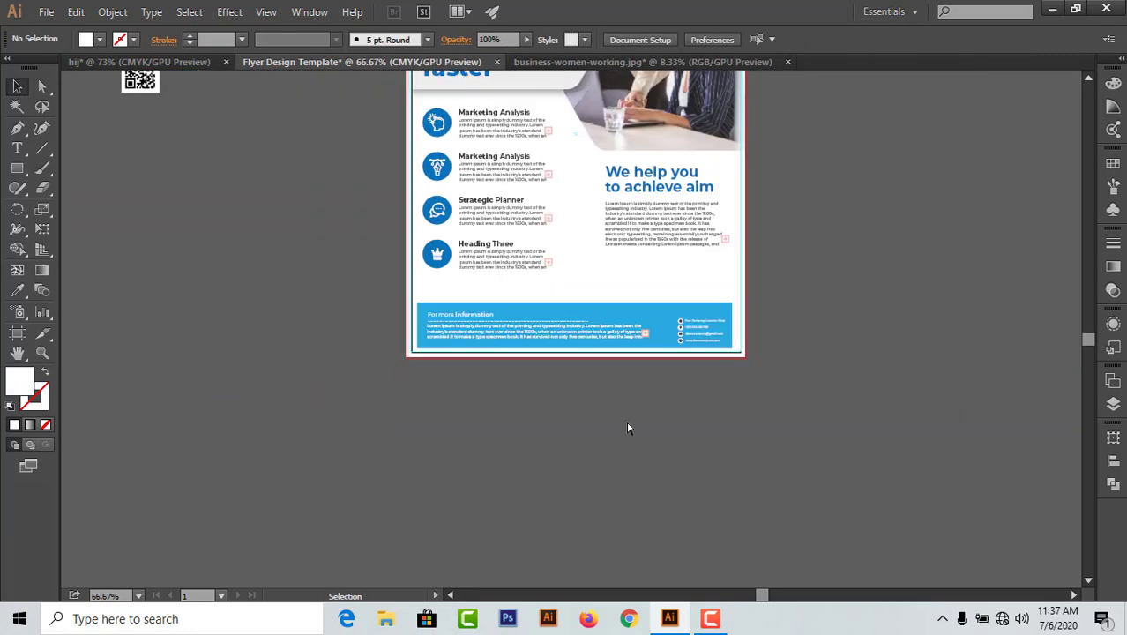
ctrl+click(680, 388)
ctrl+click(584, 225)
ctrl+click(632, 278)
ctrl+click(620, 382)
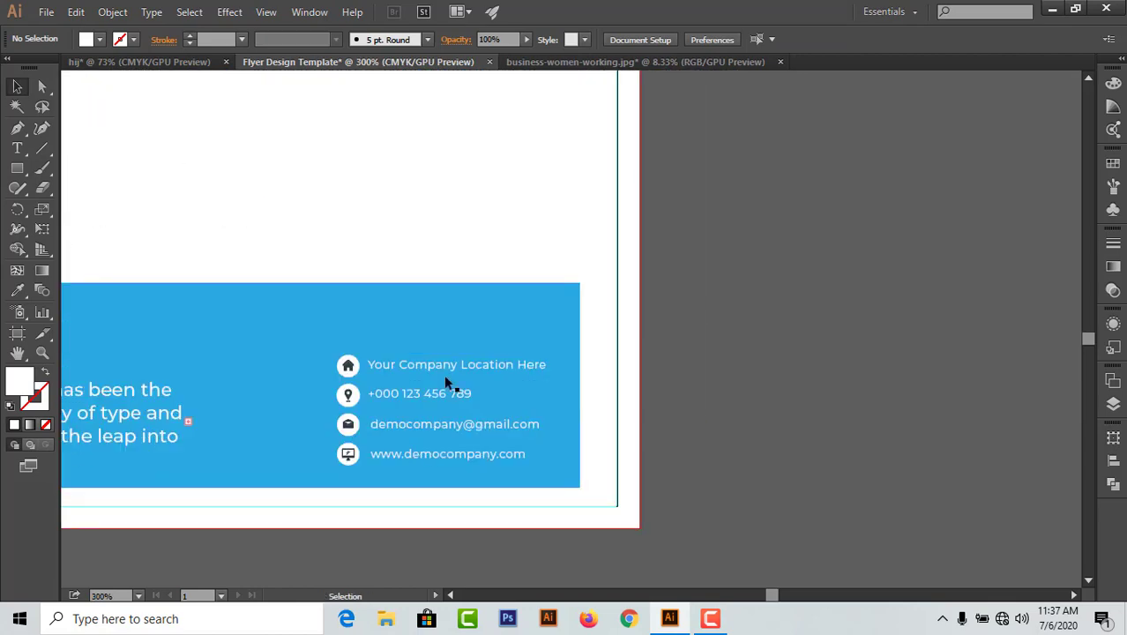
click(442, 368)
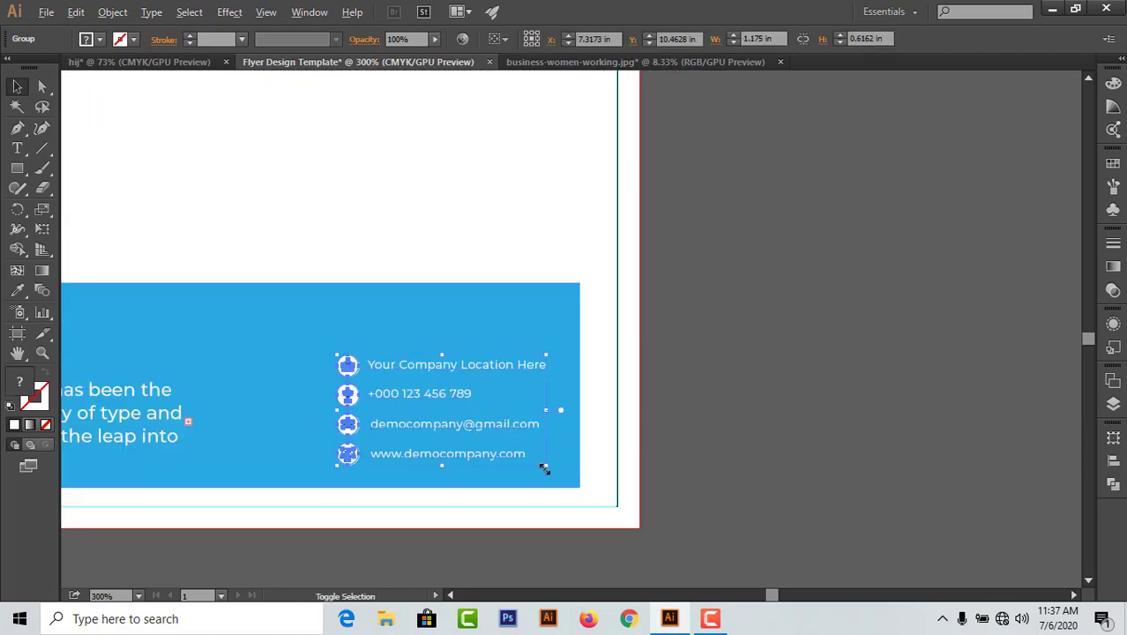
drag(544, 470, 569, 496)
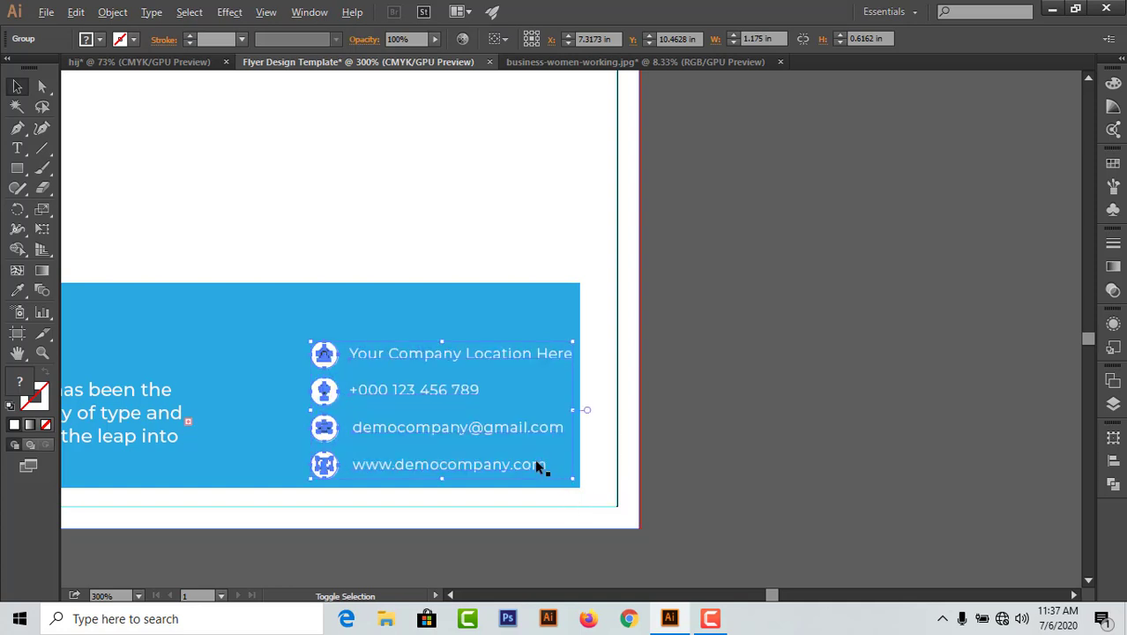
drag(492, 354, 471, 327)
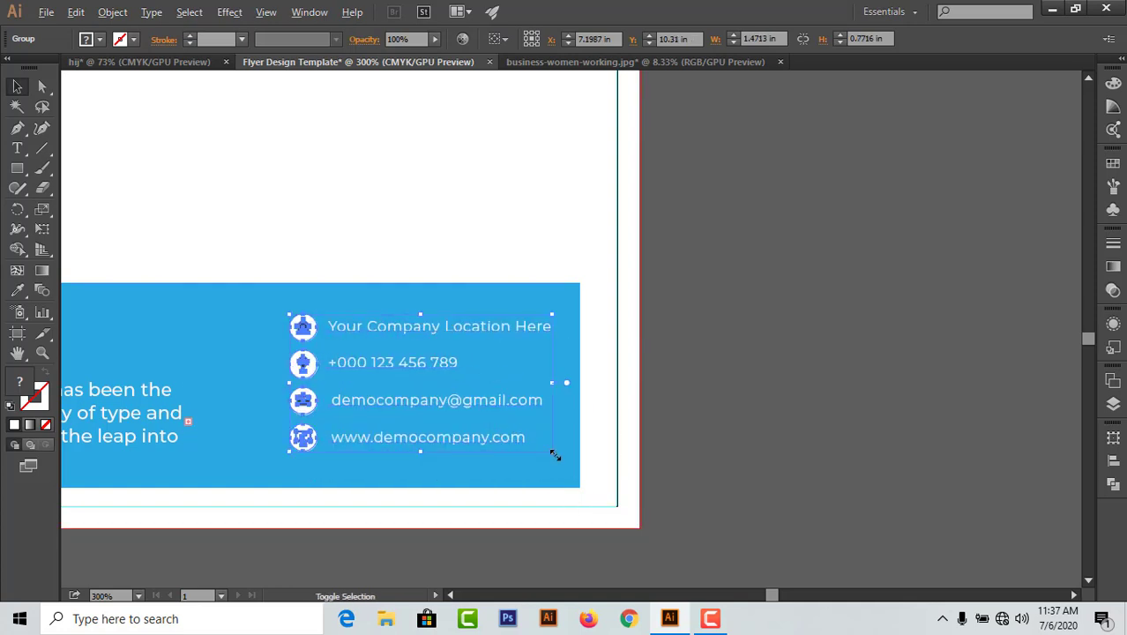
Step: Enlarge the contact details group further to about 1.74 × 0.91 in and centre it vertically in the footer bar
drag(553, 452, 580, 483)
drag(493, 316, 484, 321)
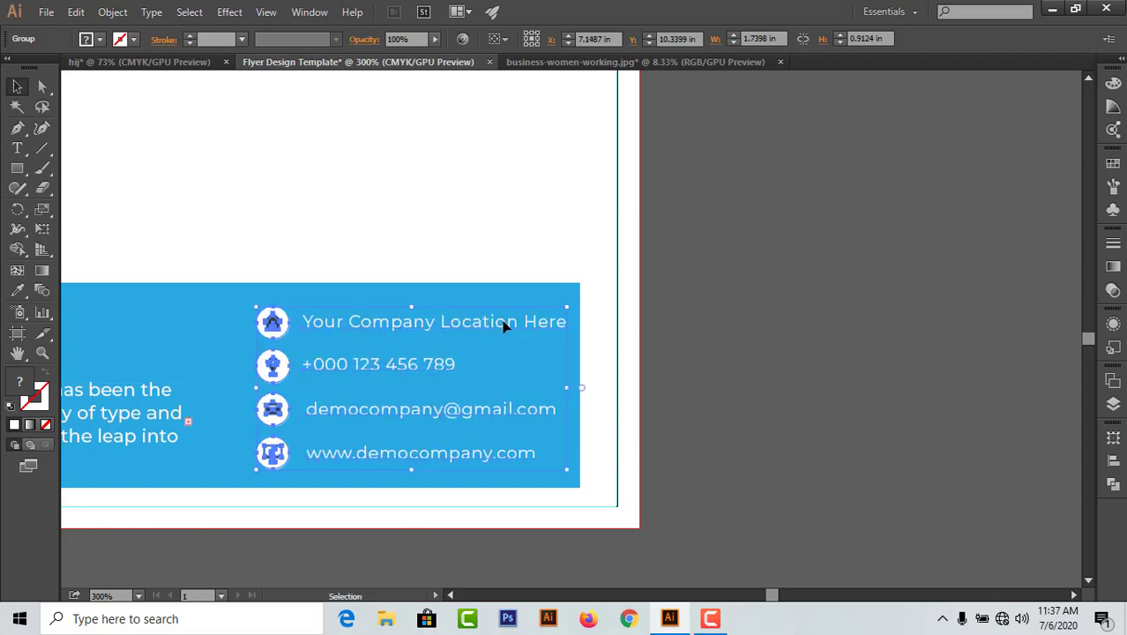
click(697, 412)
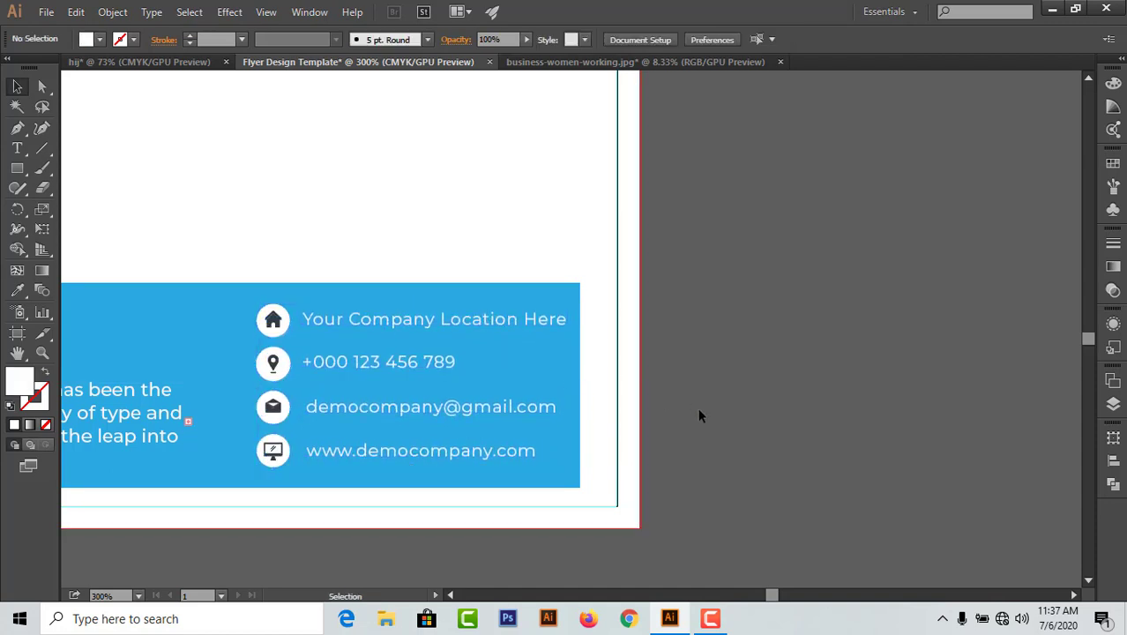
Step: Move the QR code image from outside the artboard onto the flyer, between the "We help you to achieve aim" paragraph and the contact details
key(ctrl+minus)
key(ctrl+minus)
key(ctrl+minus)
key(ctrl+minus)
key(ctrl+minus)
drag(550, 296, 612, 398)
click(193, 254)
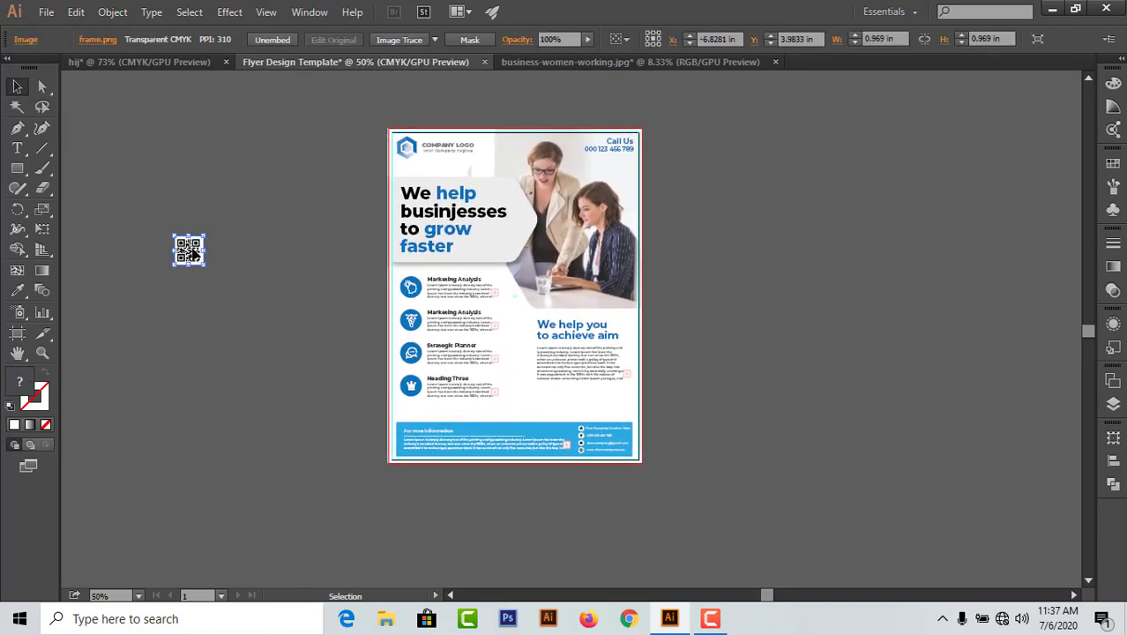
drag(193, 253, 617, 407)
Step: Enlarge the QR code slightly in the space above the footer bar
ctrl+click(606, 407)
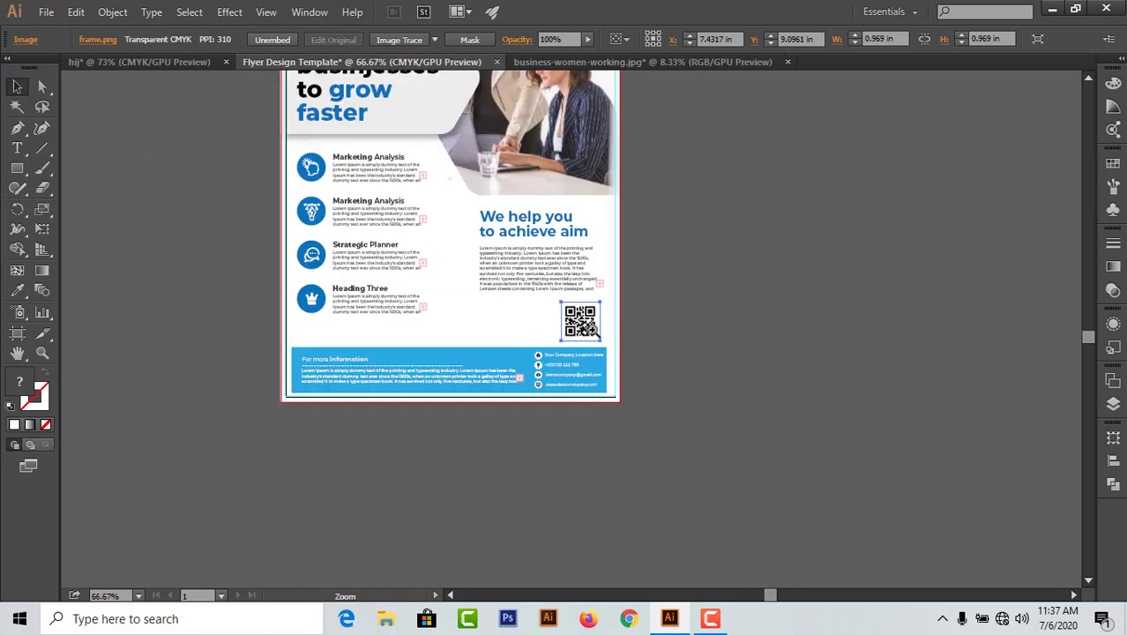
ctrl+click(592, 330)
ctrl+click(592, 330)
ctrl+click(537, 301)
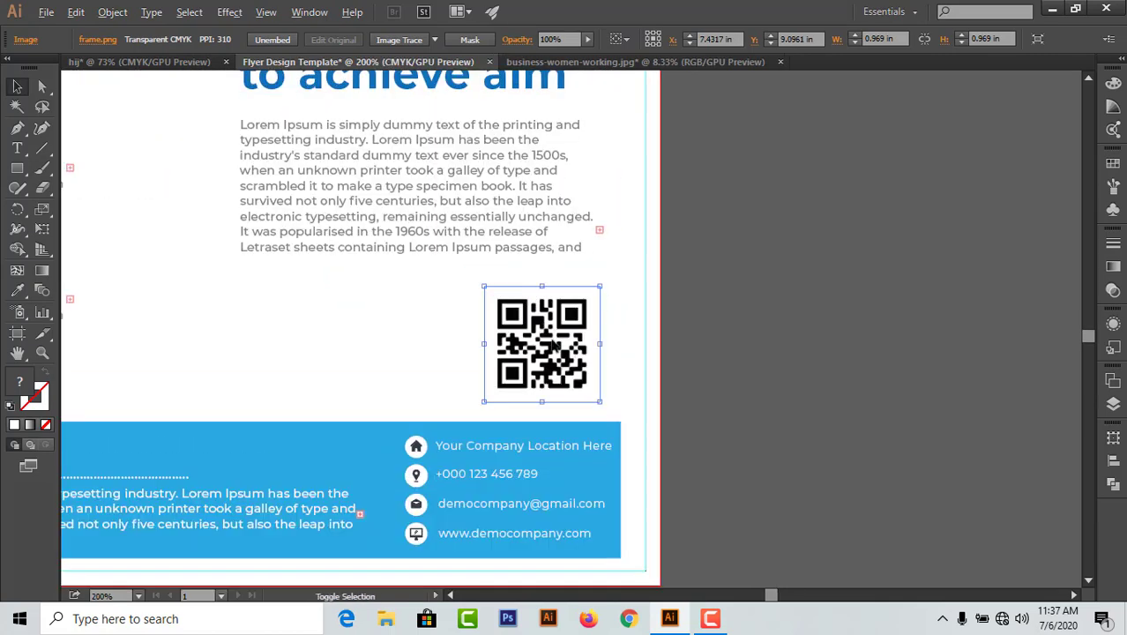
mouse_move(597, 402)
mouse_down()
mouse_move(604, 395)
mouse_move(606, 409)
mouse_up()
click(719, 401)
Step: Enlarge the group of four service items to about 3.67 × 4.71 in and position it between the headline shape and the footer bar
drag(768, 412, 1086, 446)
drag(444, 392, 624, 398)
key(ctrl+minus)
key(ctrl+minus)
key(ctrl+minus)
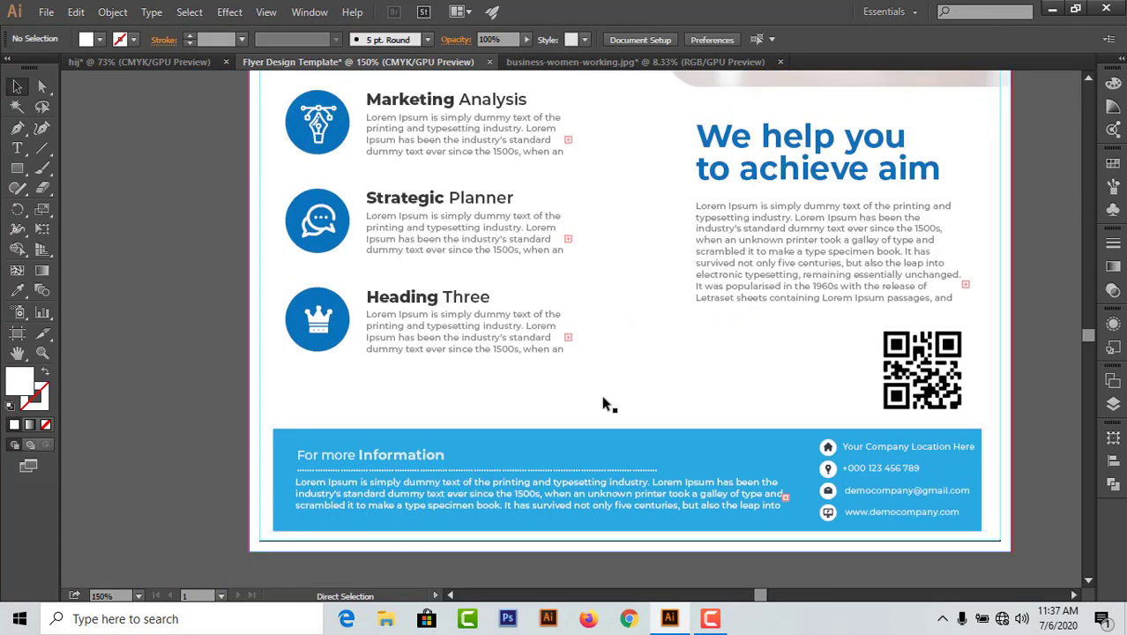
click(509, 320)
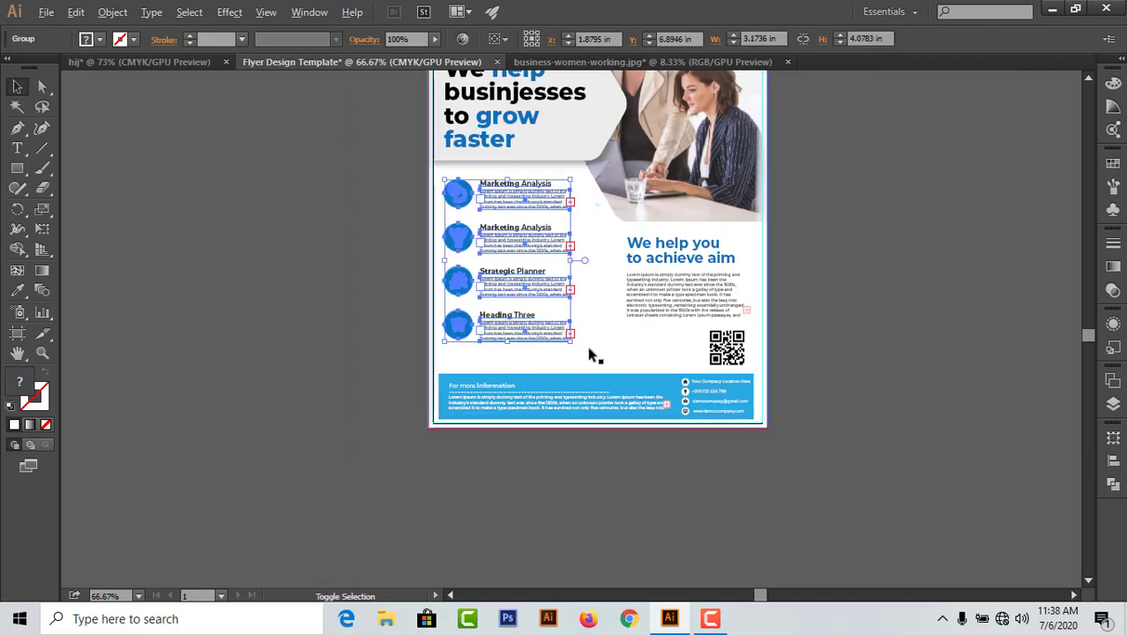
drag(575, 346, 588, 356)
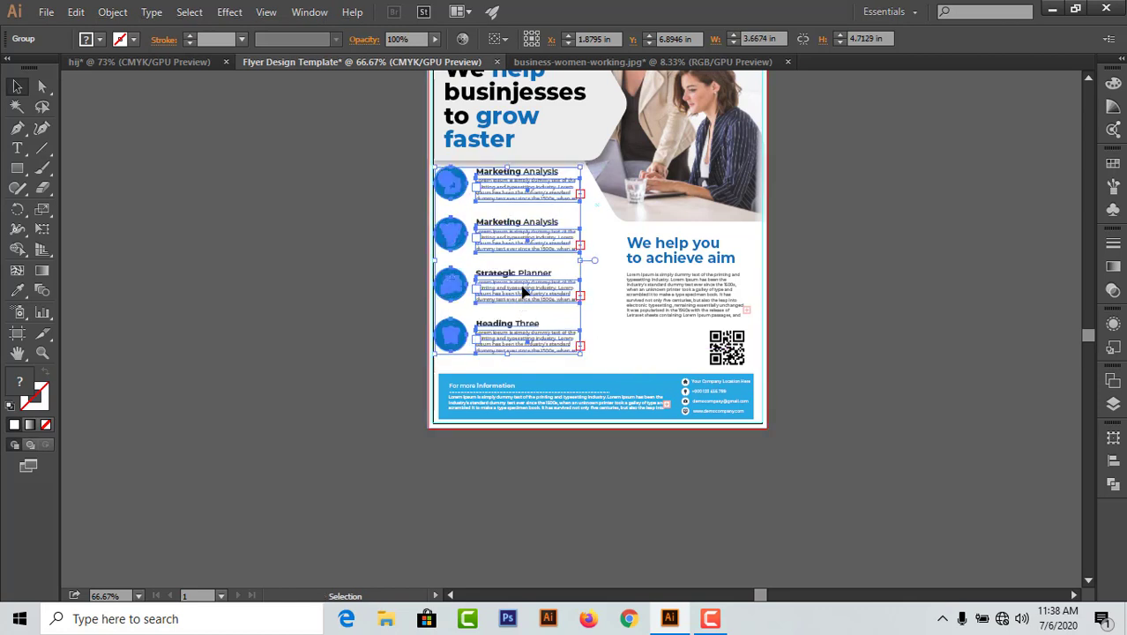
drag(520, 292, 525, 299)
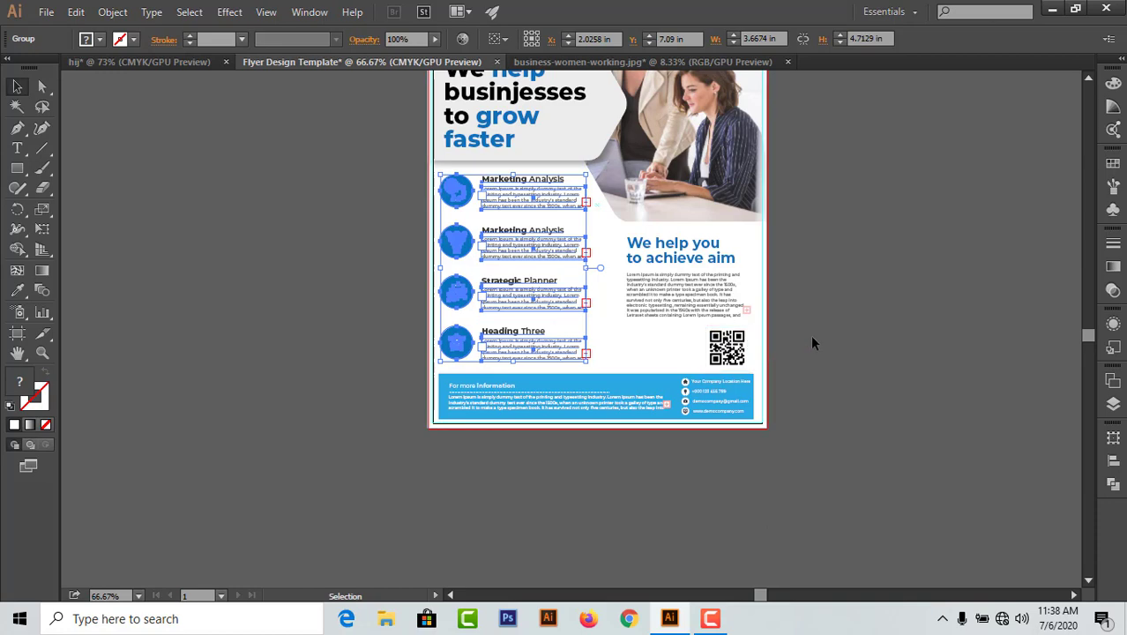
click(853, 345)
key(ctrl+minus)
key(space)
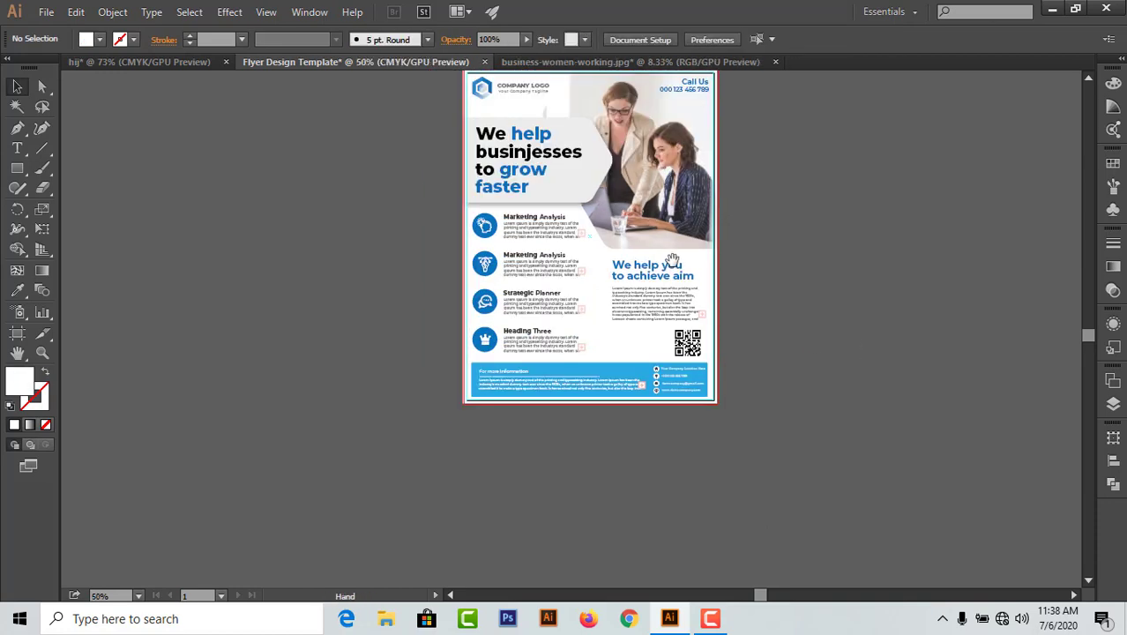
drag(672, 260, 653, 345)
key(ctrl+plus)
key(space)
drag(648, 236, 608, 298)
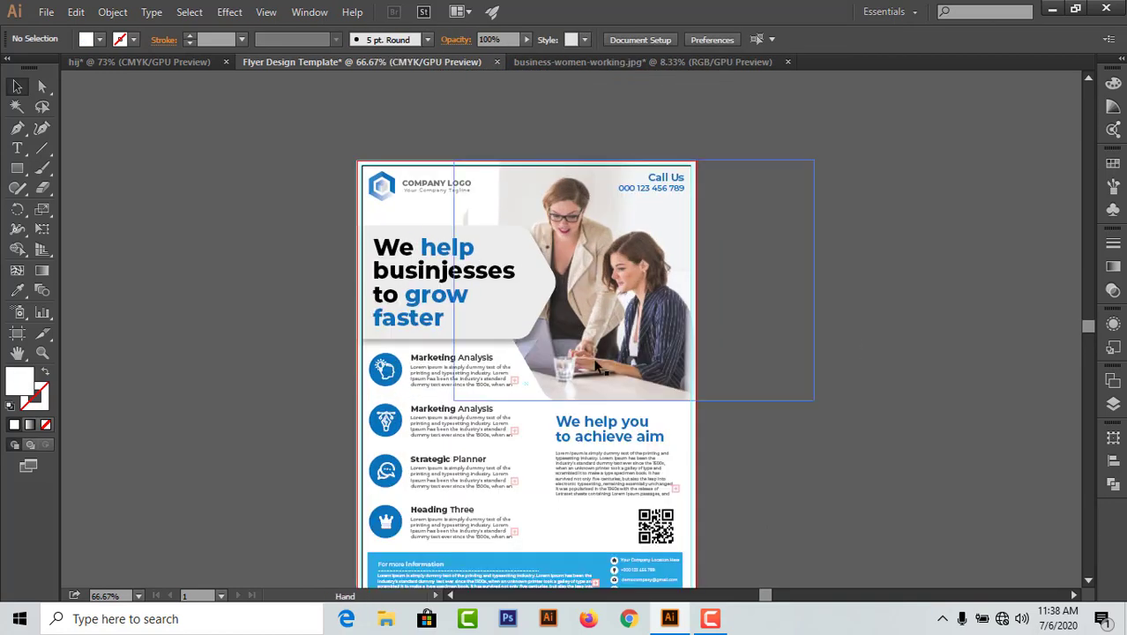